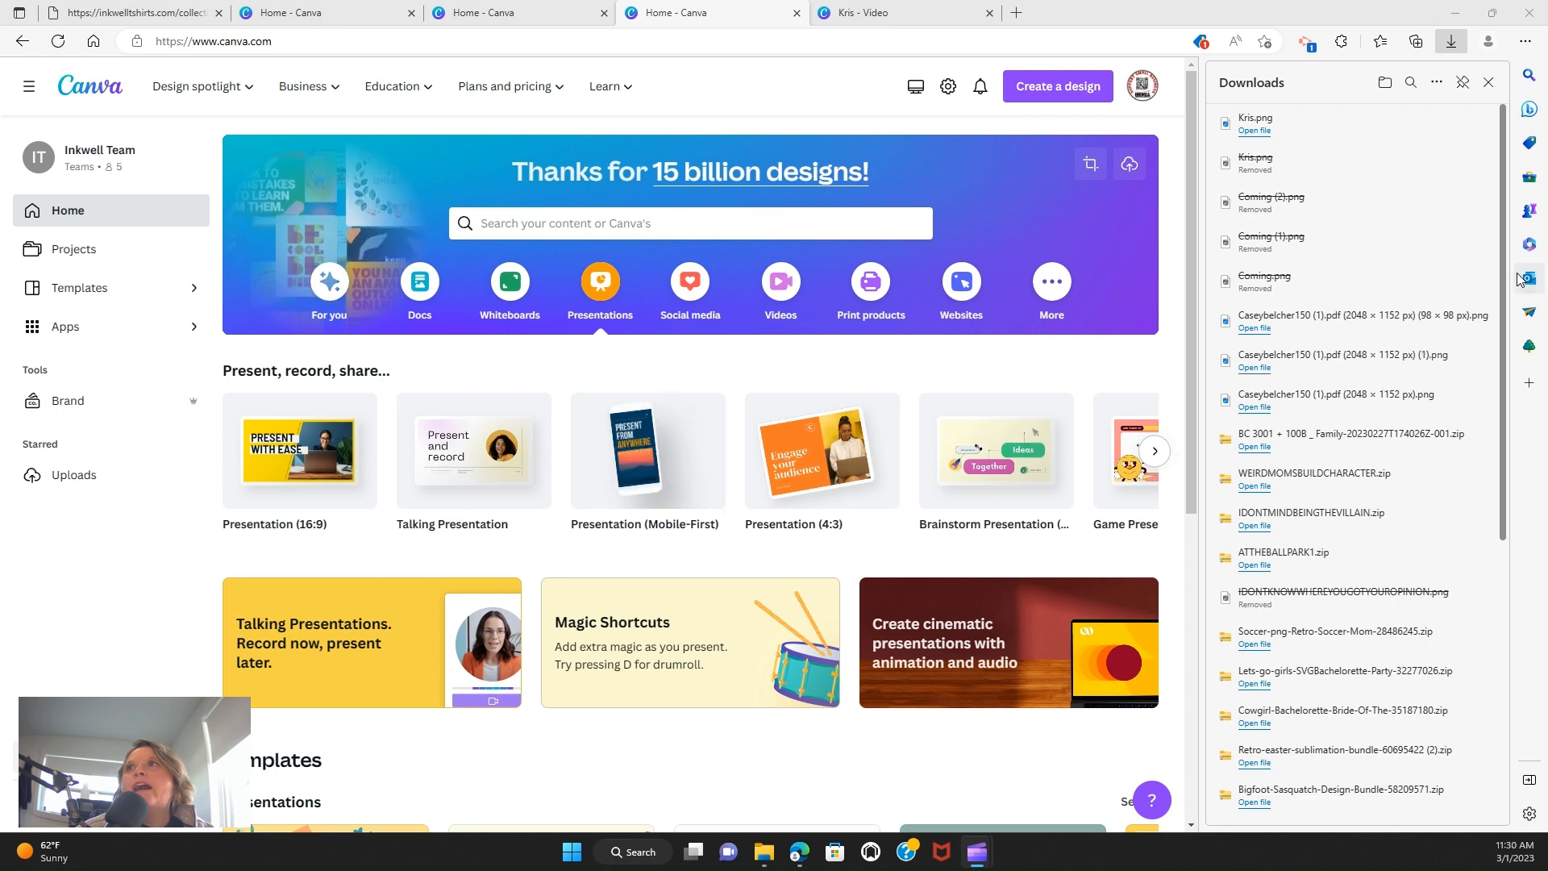
# Close the downloads list and create a blank Presentation (16:9) design
pyautogui.click(1482, 79)
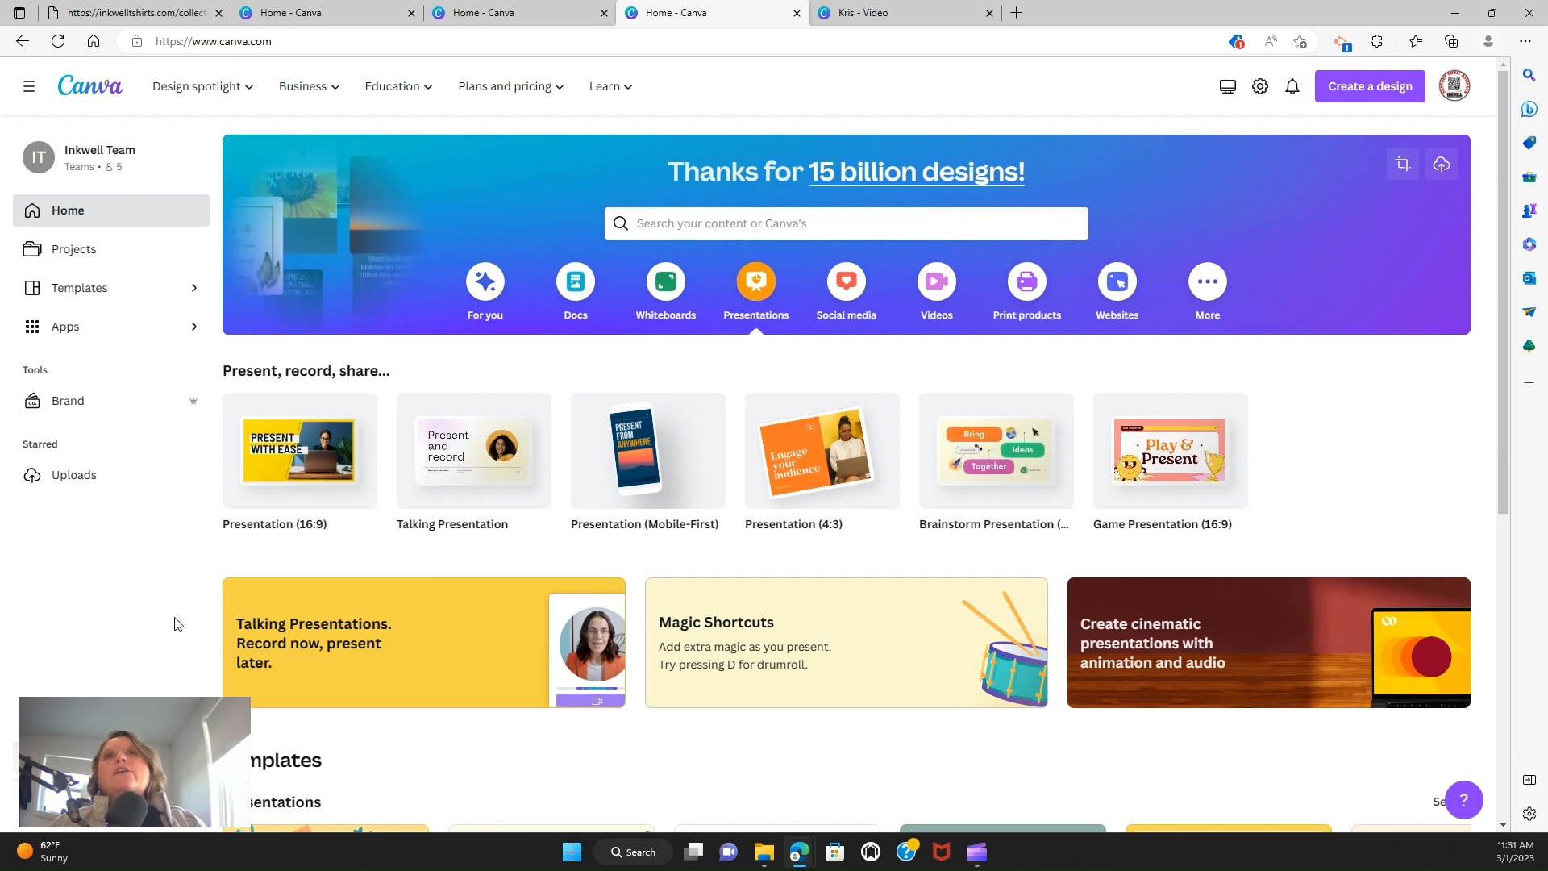
pyautogui.moveTo(316, 466)
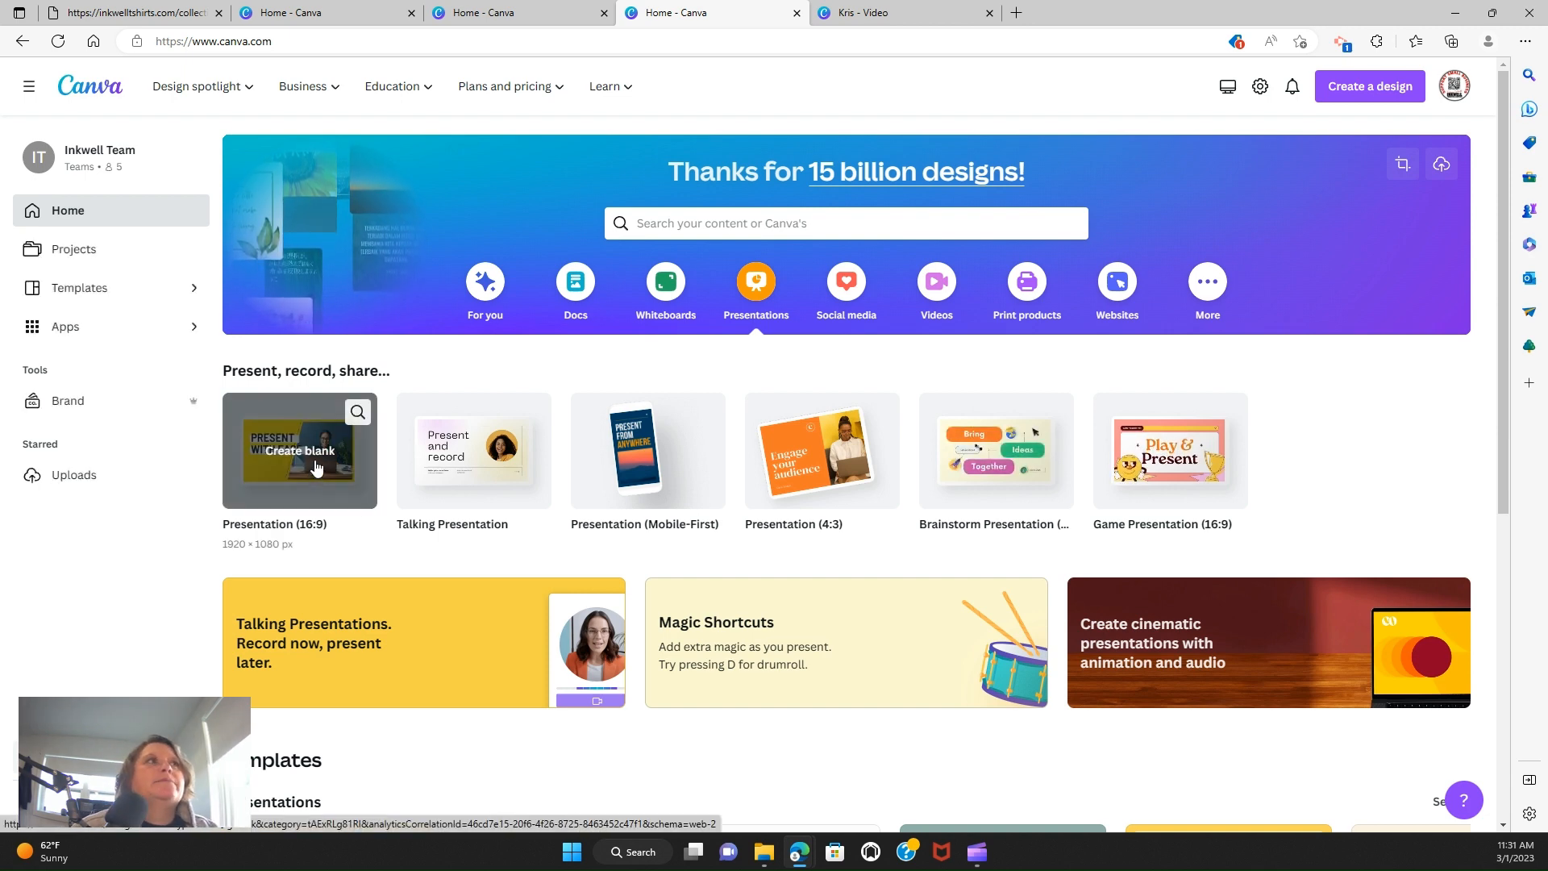
pyautogui.click(315, 466)
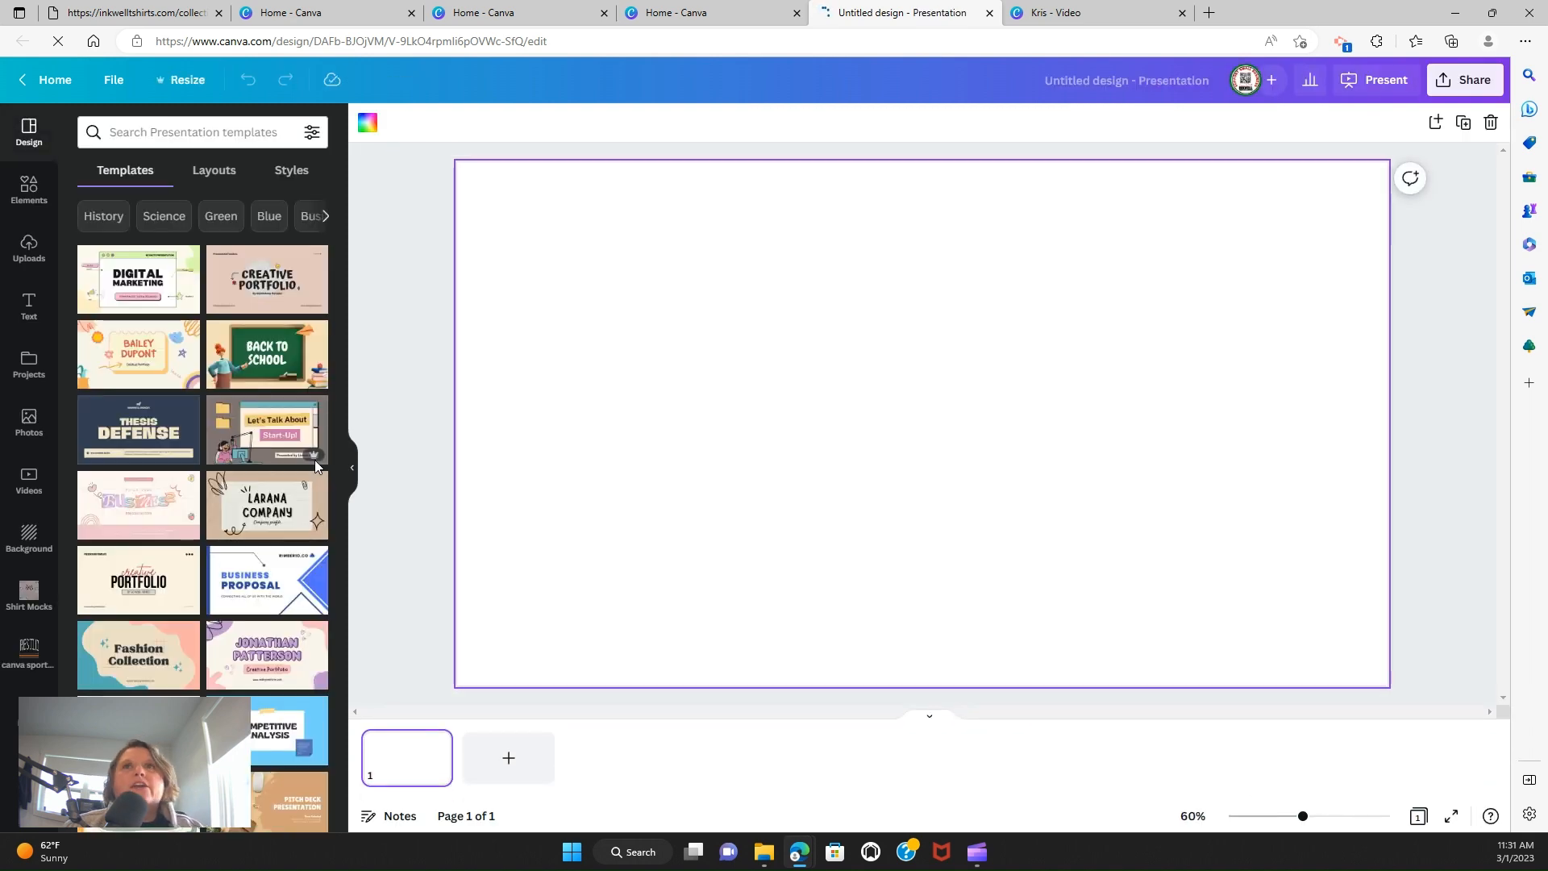
# Resize the blank design itself to a custom size of 22 × 36 inches, without making a copy
pyautogui.click(179, 84)
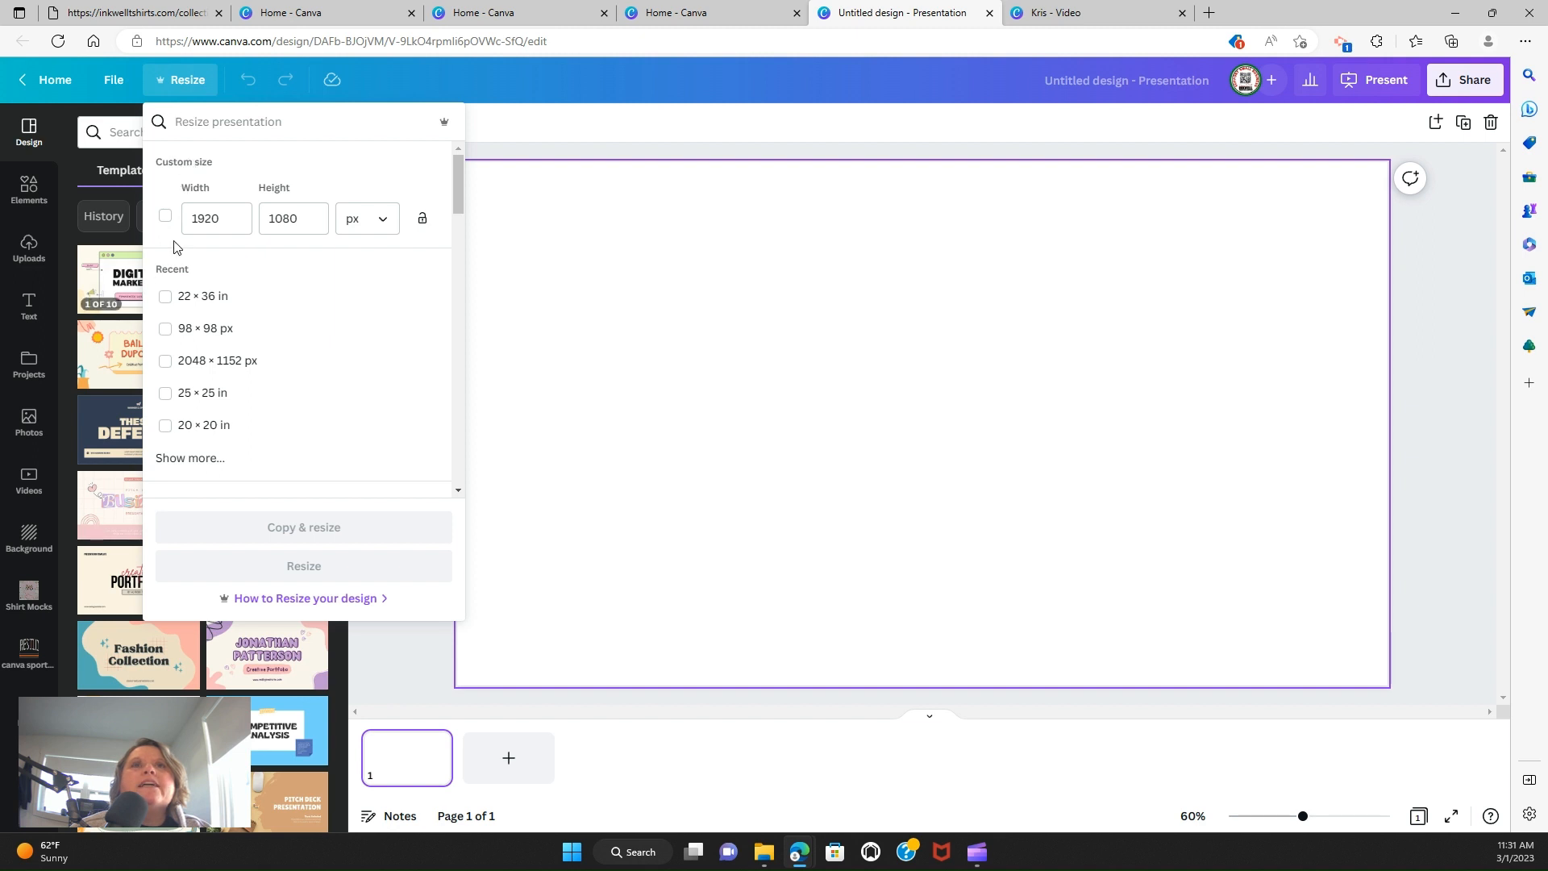
pyautogui.click(361, 233)
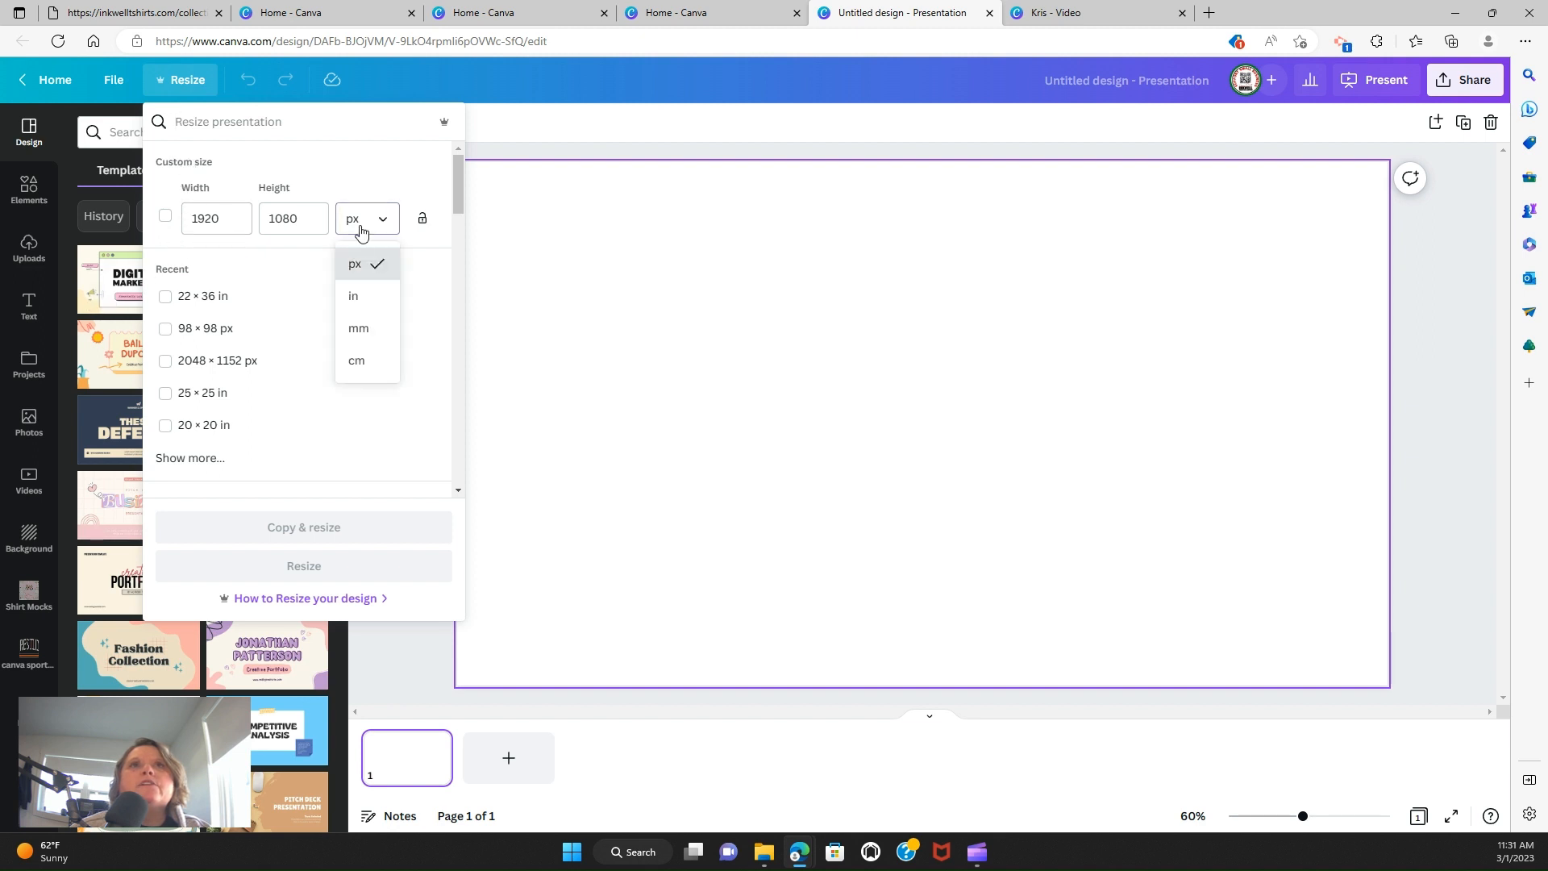
pyautogui.click(361, 307)
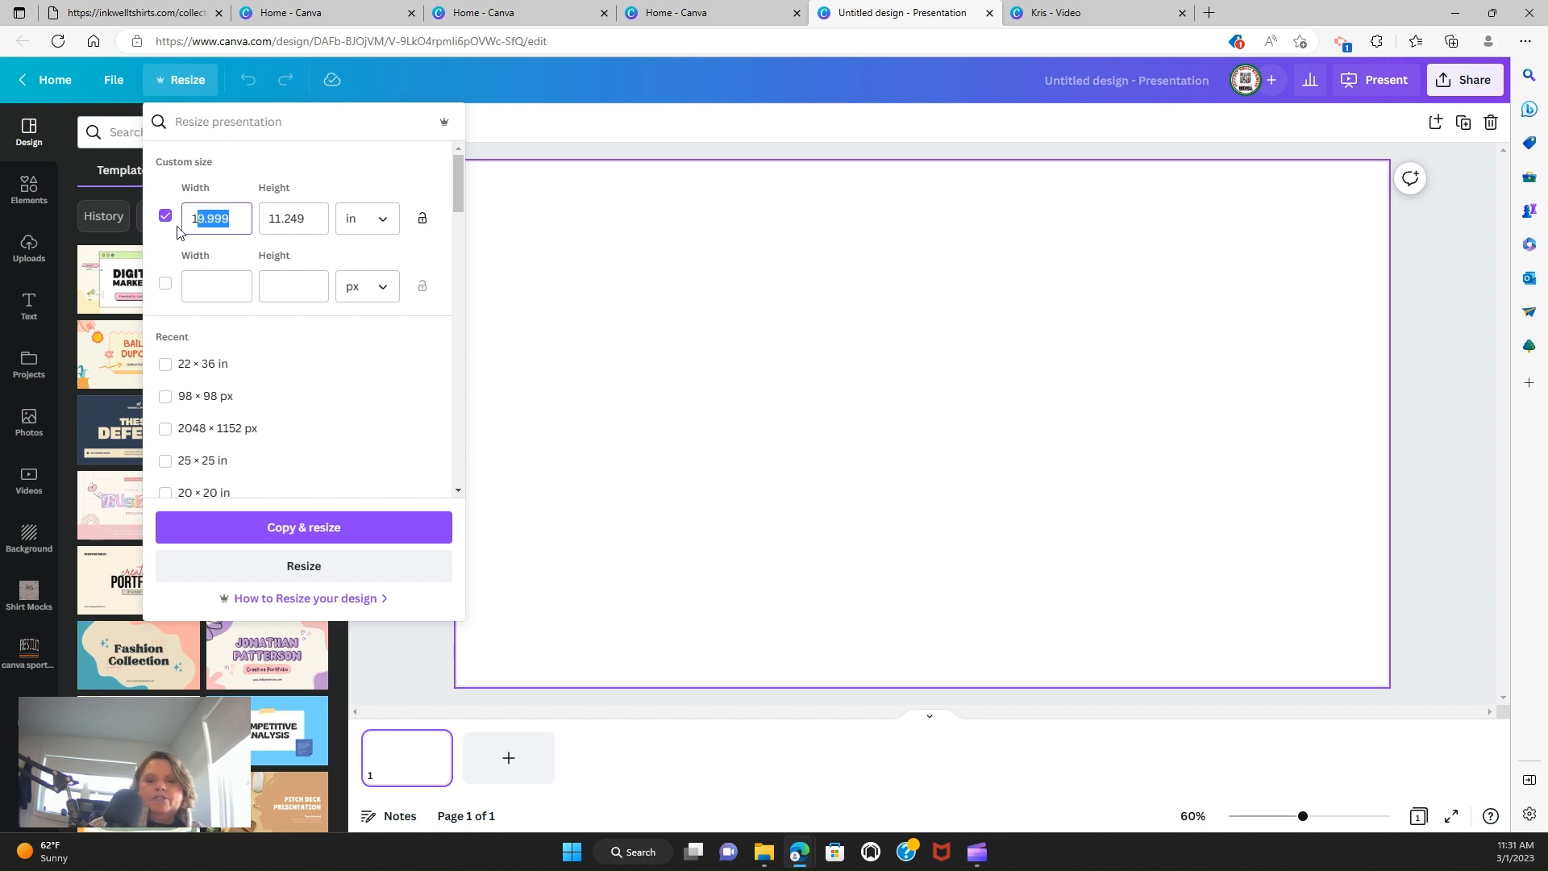
pyautogui.press('BackSpace')
pyautogui.write('22')
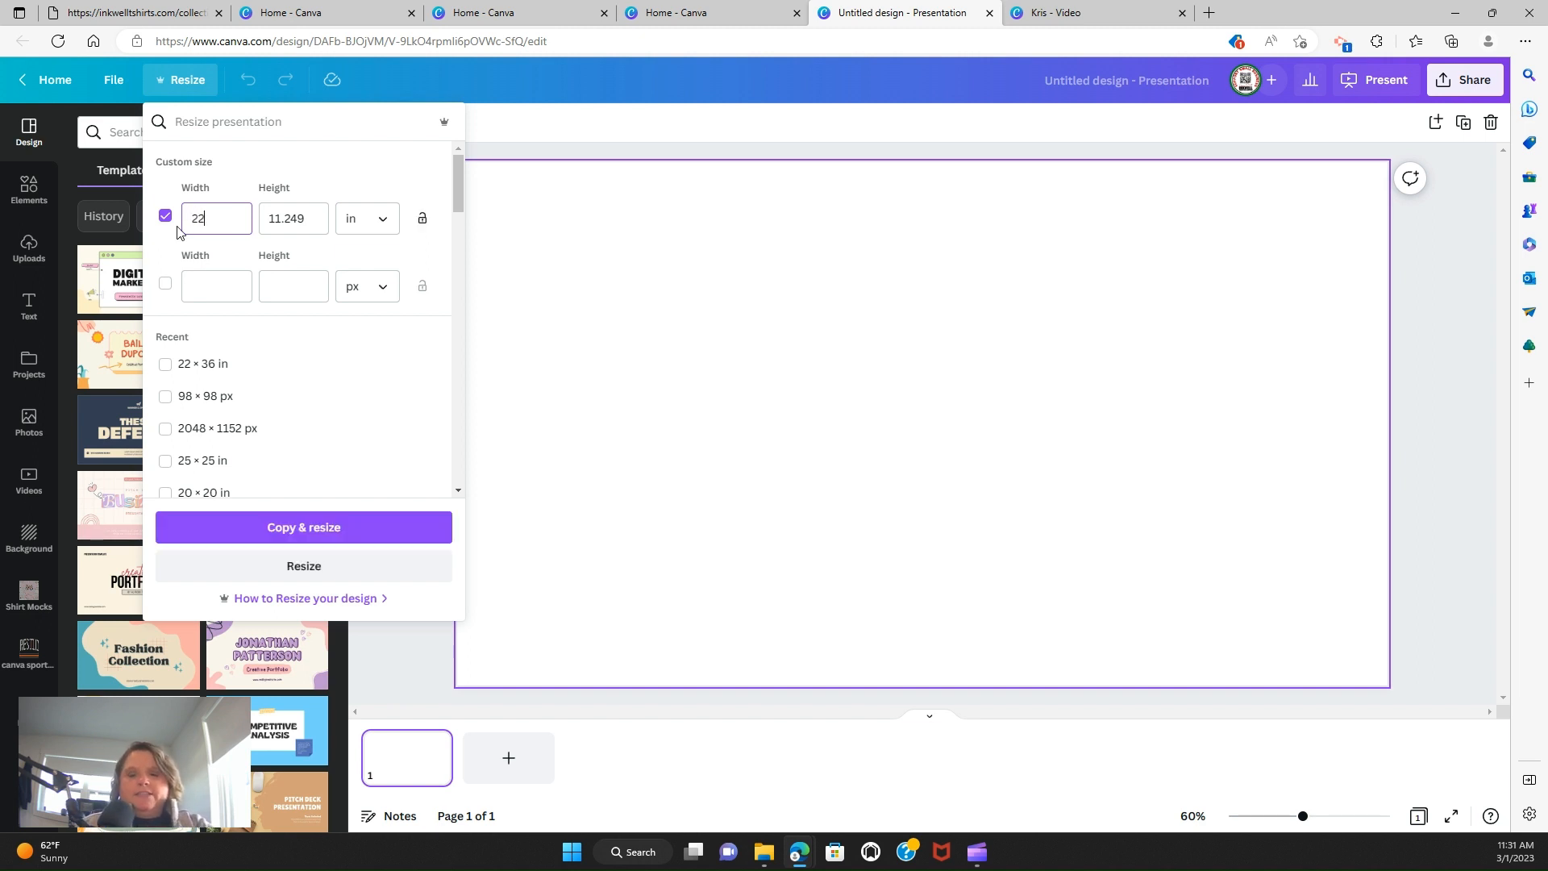
pyautogui.press('Tab')
pyautogui.write('3')
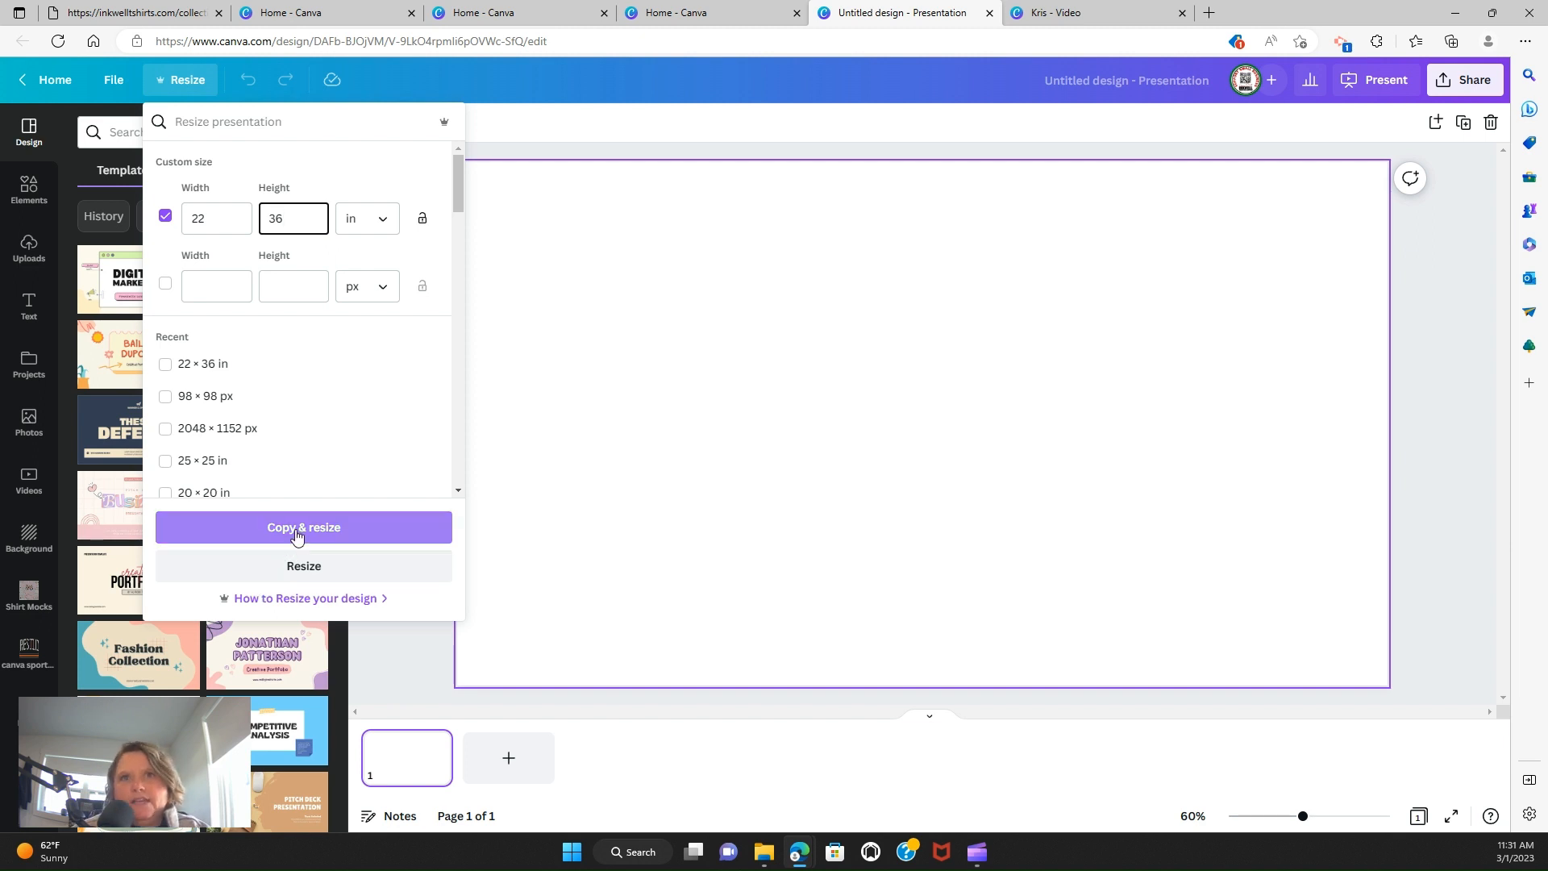
pyautogui.click(286, 569)
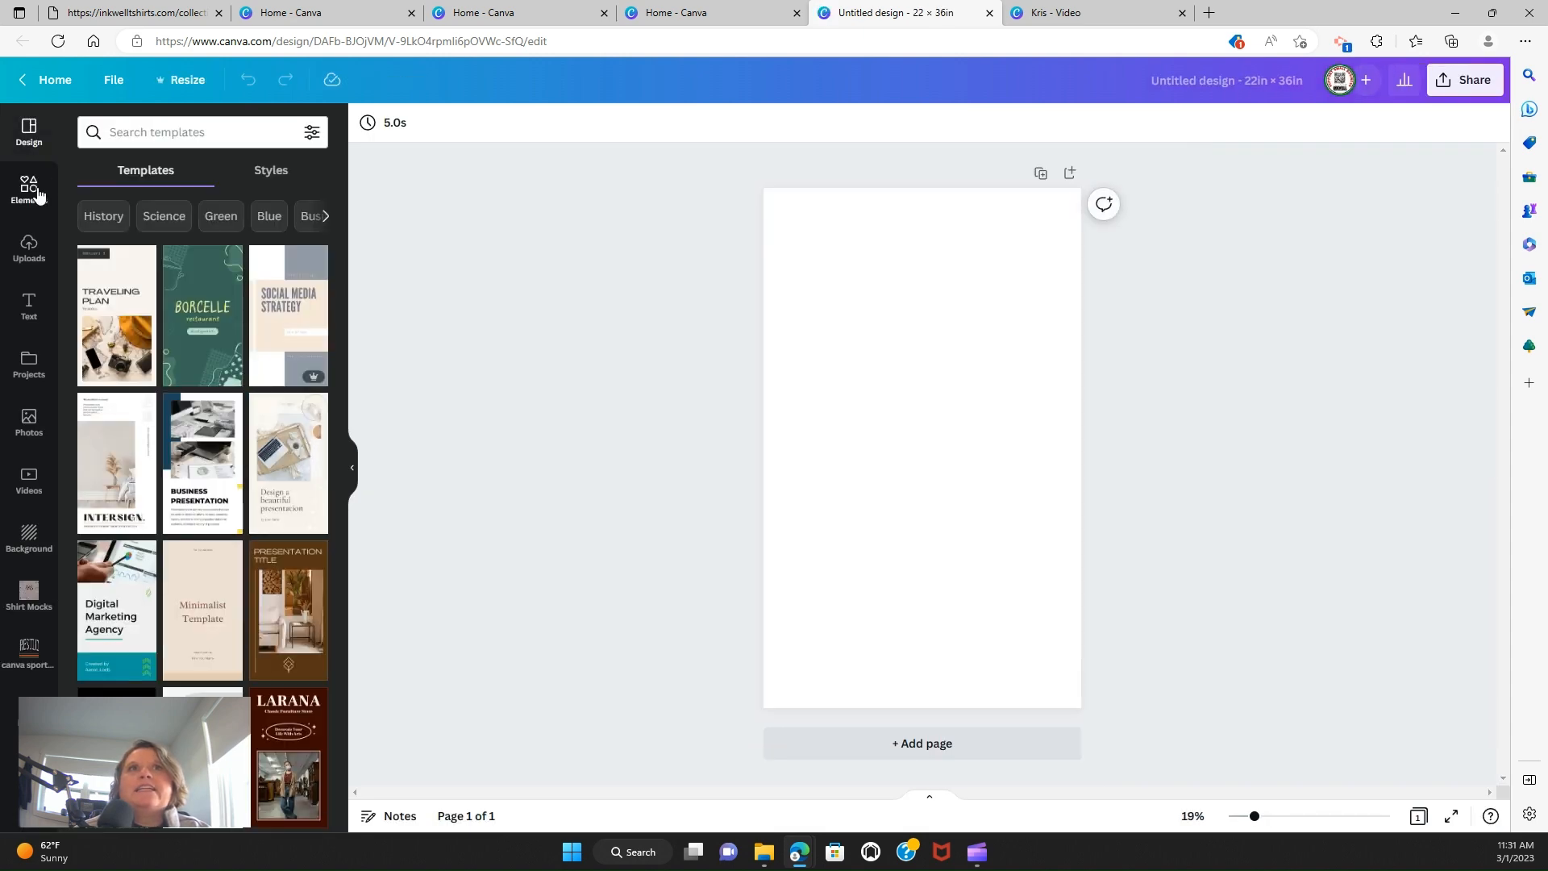
# Add the uploaded That Small Business Couple image, scaled to about 11.4 in wide, in the page's upper-left corner
pyautogui.click(29, 242)
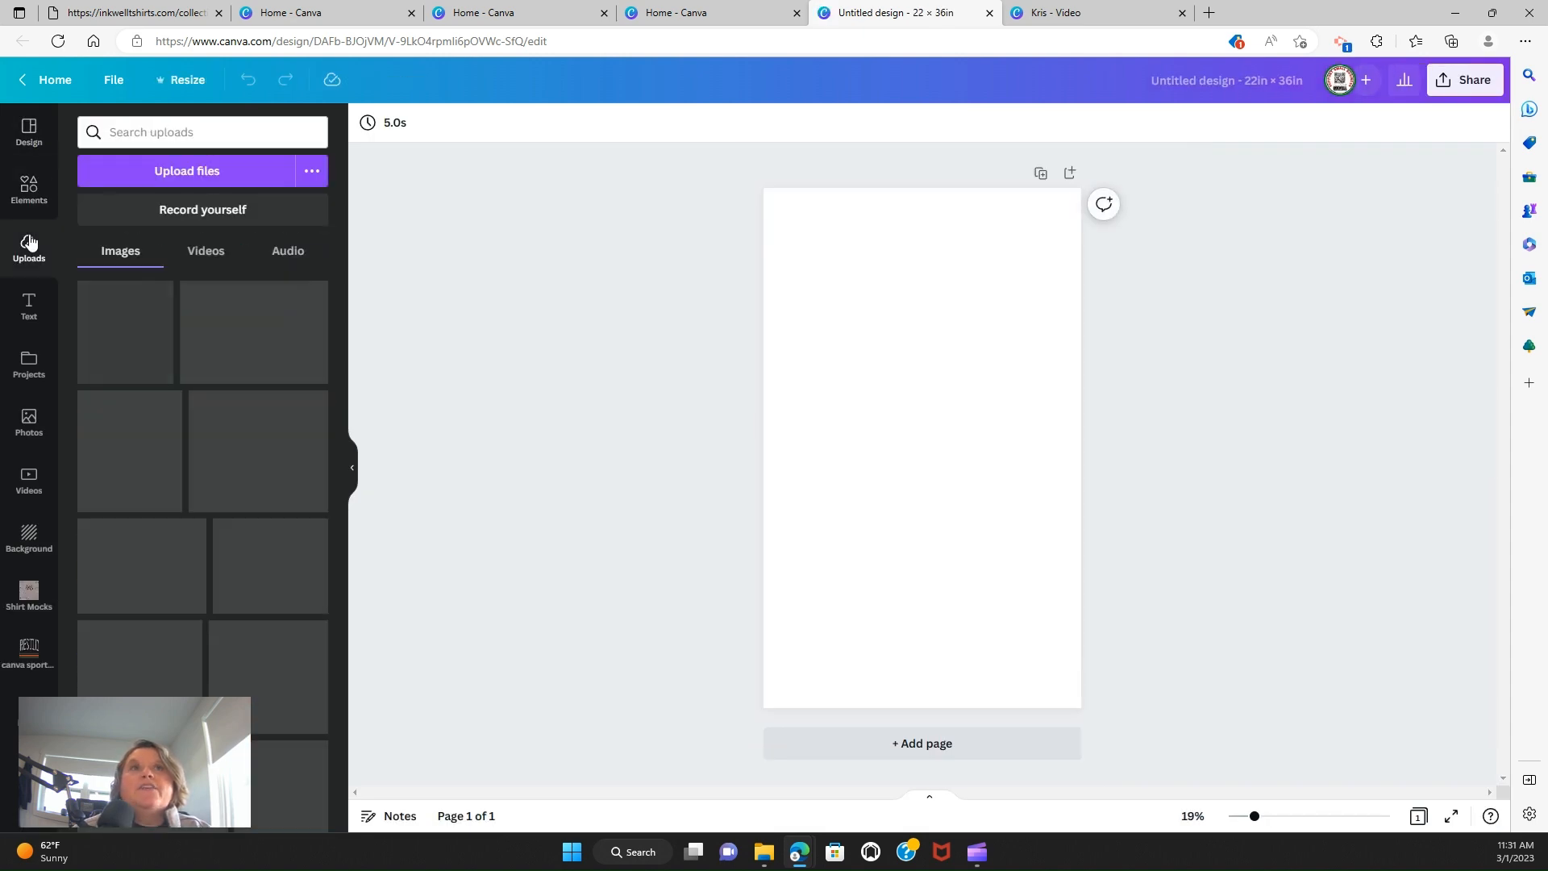
pyautogui.scroll(-3, 244, 503)
pyautogui.scroll(-3, 244, 503)
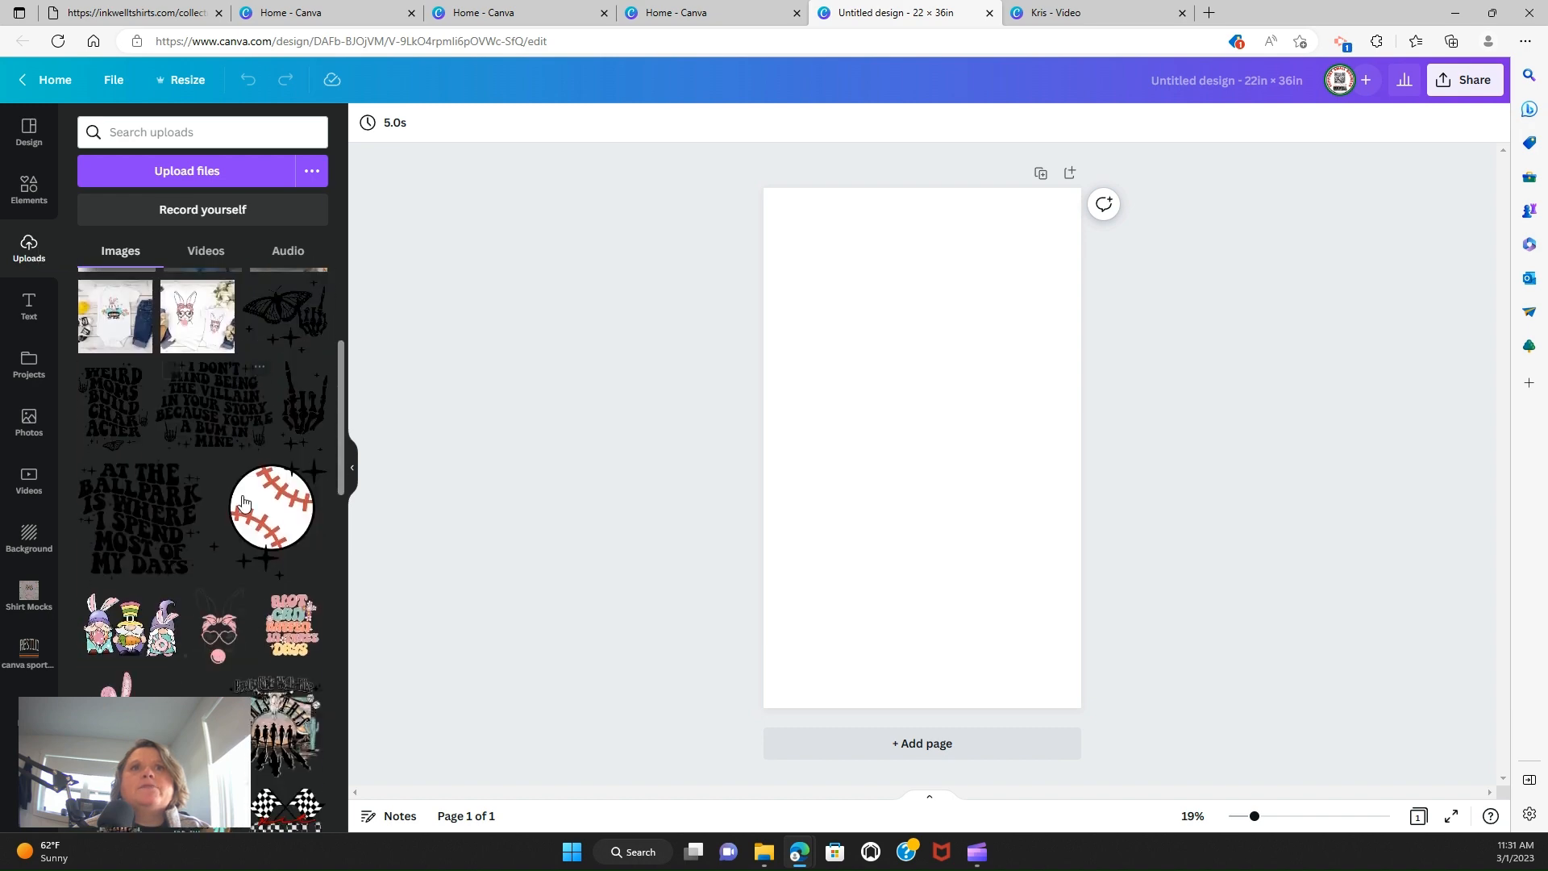
pyautogui.scroll(5, 242, 359)
pyautogui.click(242, 359)
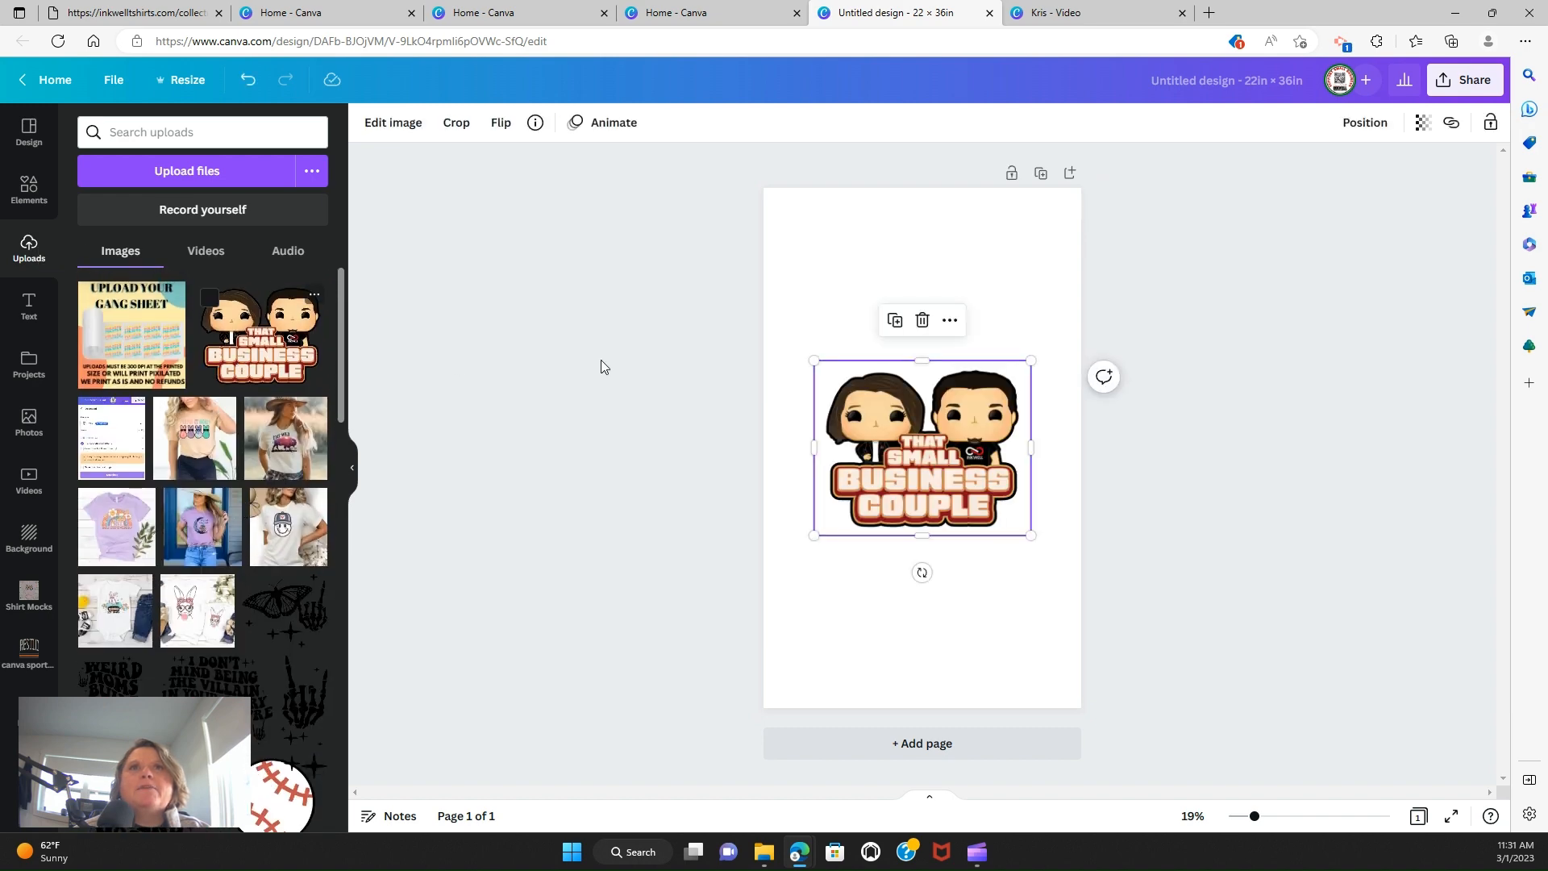
pyautogui.moveTo(1032, 537); pyautogui.dragTo(962, 515)
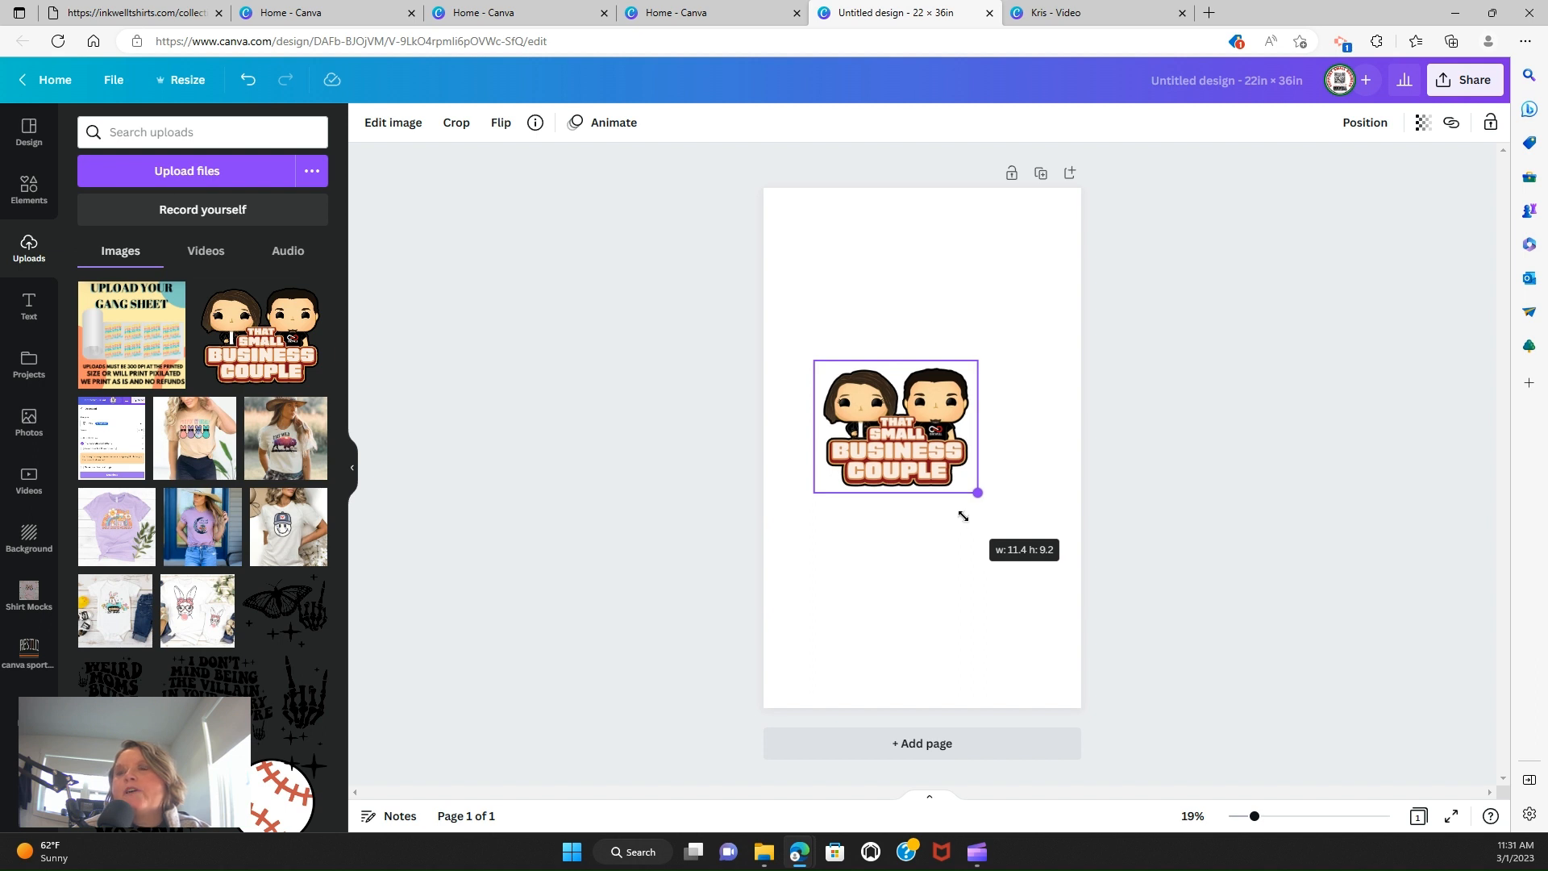
pyautogui.moveTo(927, 474); pyautogui.dragTo(876, 300)
pyautogui.click(898, 331)
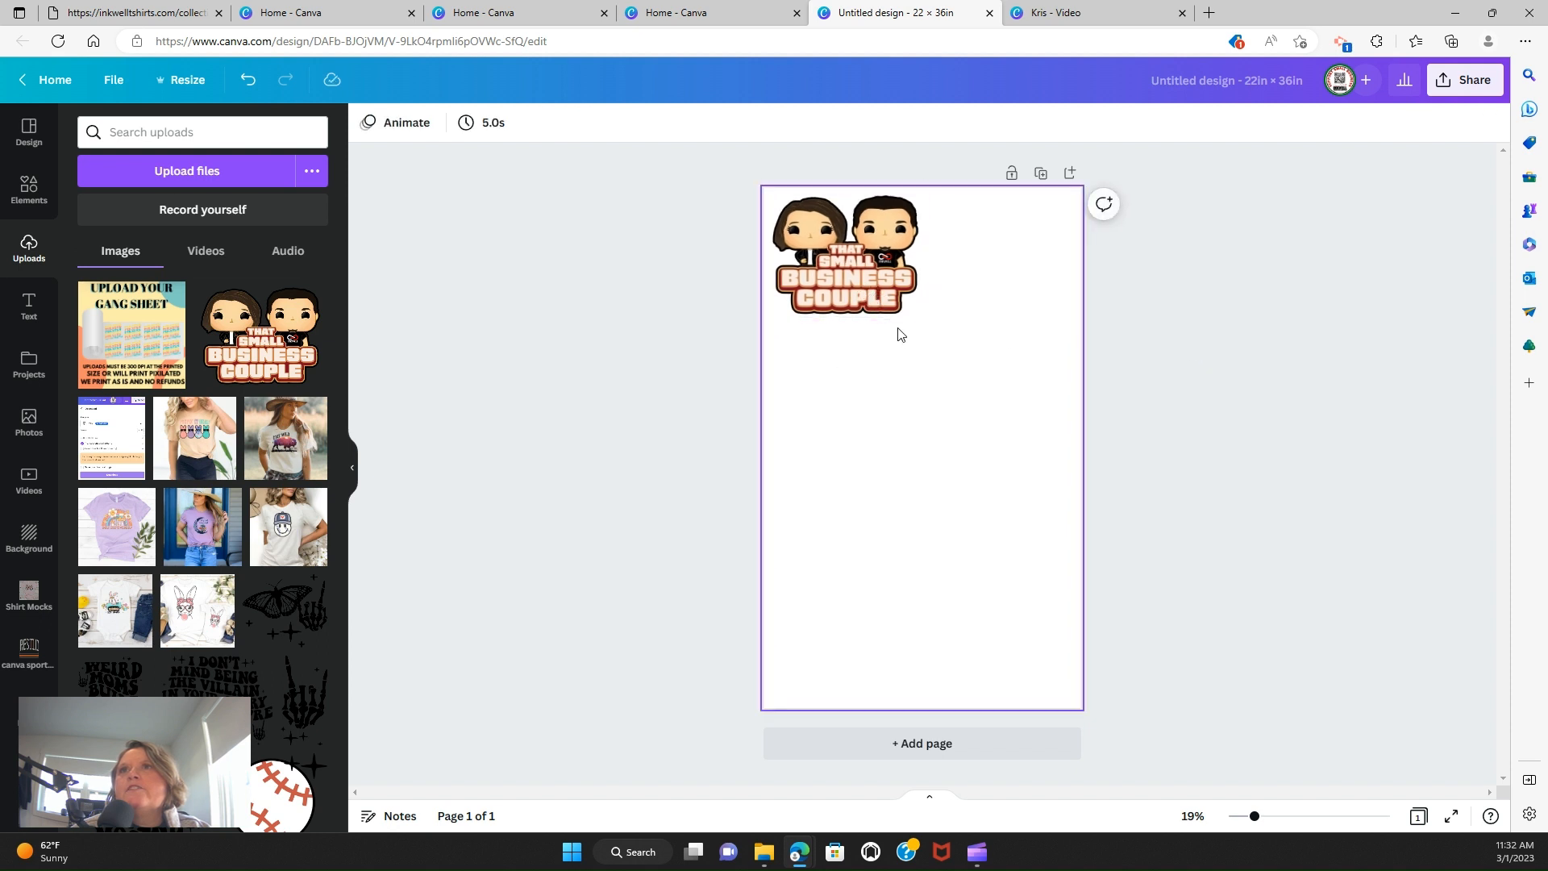
# Duplicate the That Small Business Couple image twice and stack the copies directly below it along the page's left side
pyautogui.click(882, 280)
pyautogui.hotkey('ctrl', 'v')
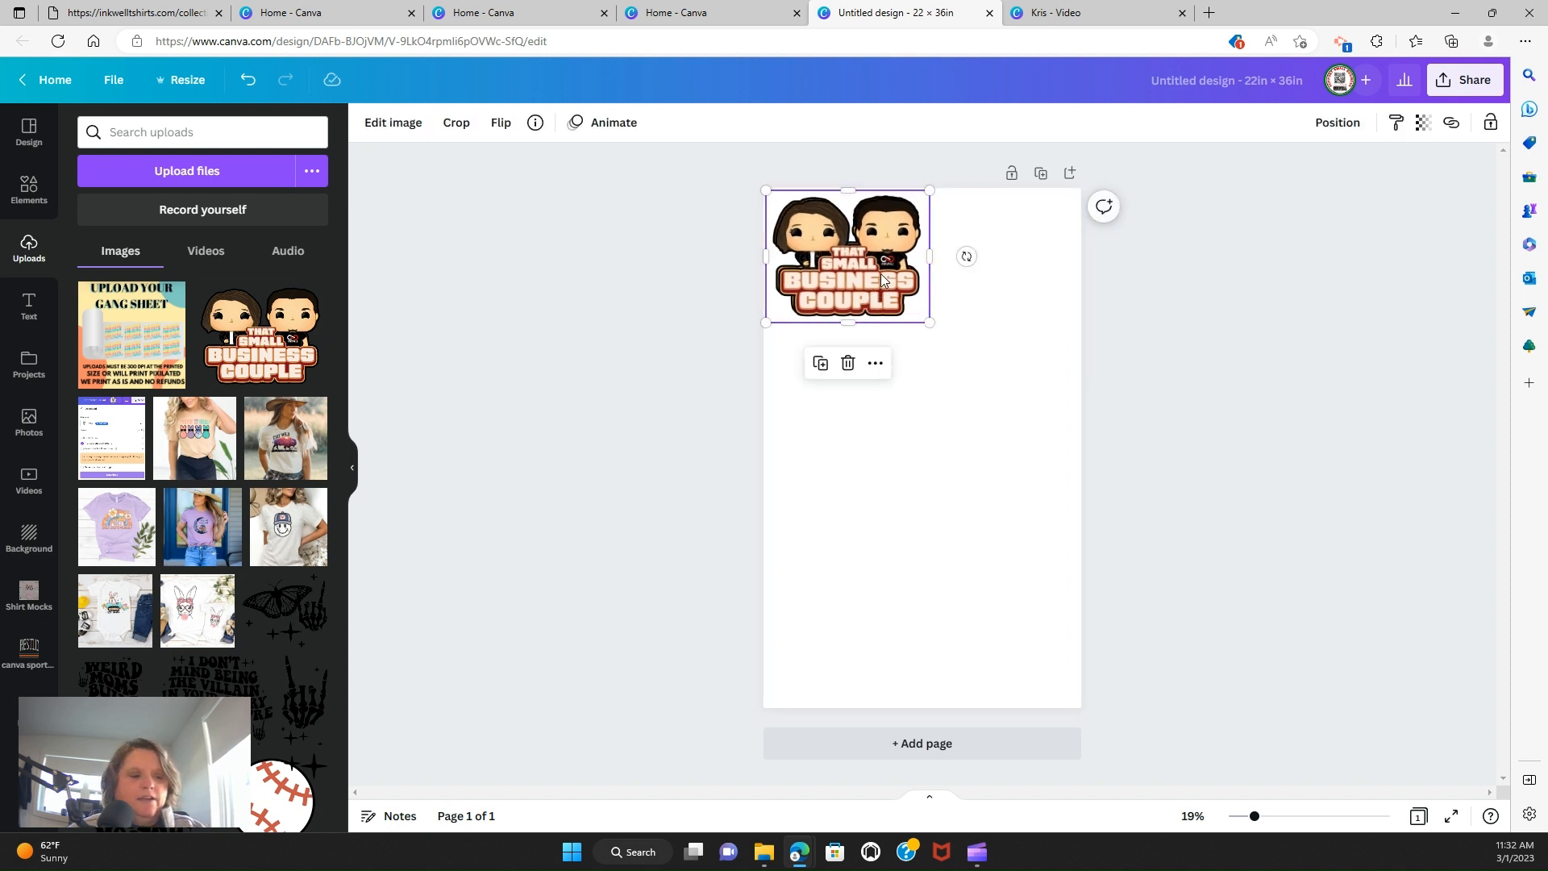
pyautogui.moveTo(882, 280); pyautogui.dragTo(875, 490)
pyautogui.hotkey('ctrl', 'v')
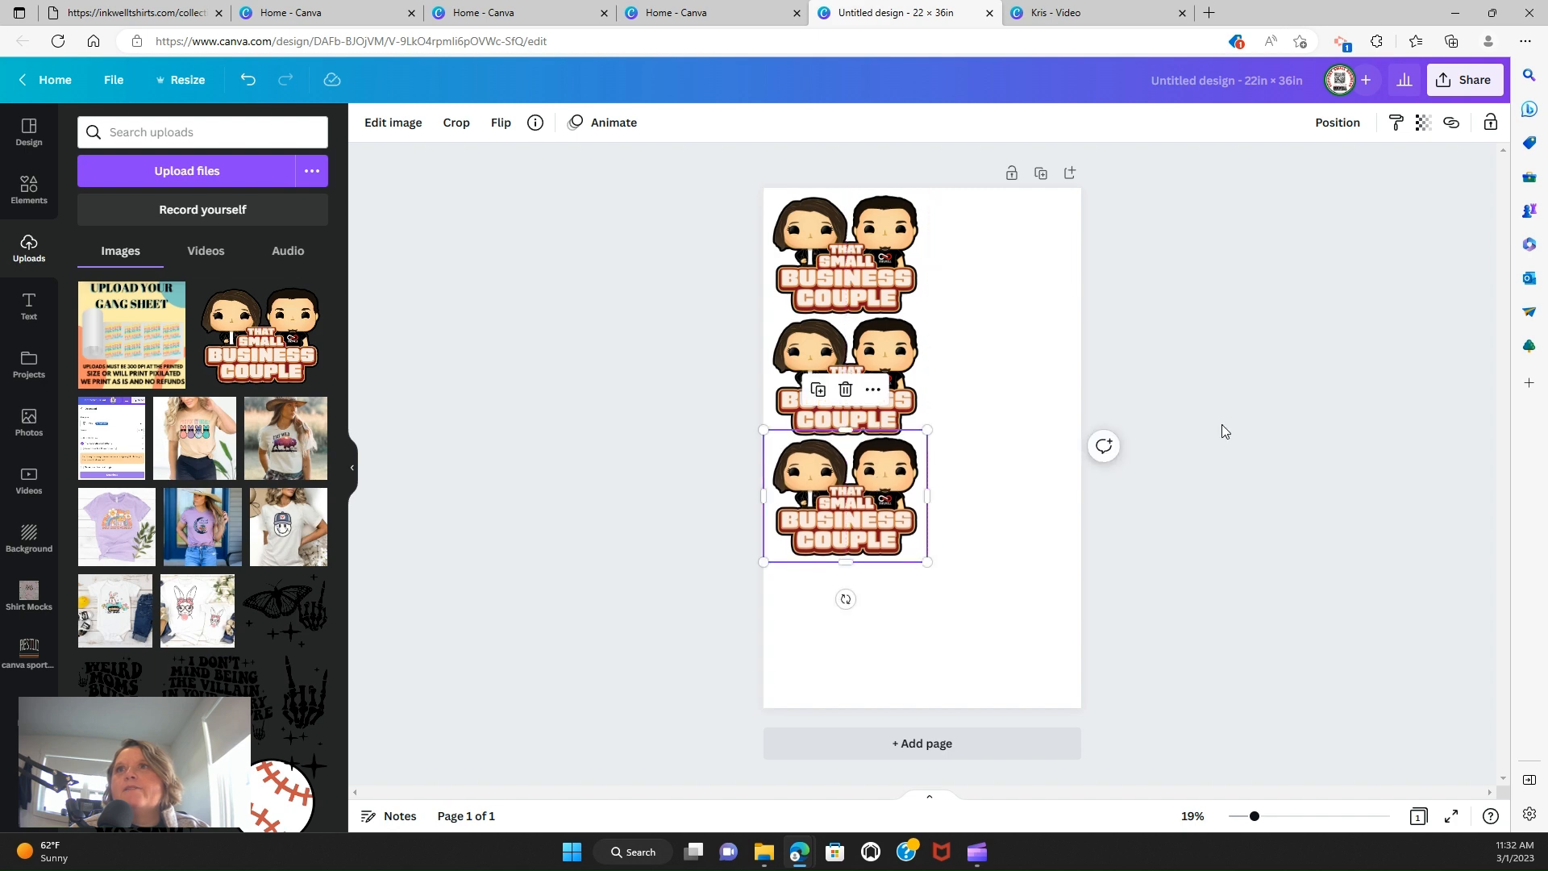
pyautogui.click(1219, 428)
# Add the uploaded three-gnomes image and scale it to fit the space beside the top couple image
pyautogui.scroll(-8, 218, 400)
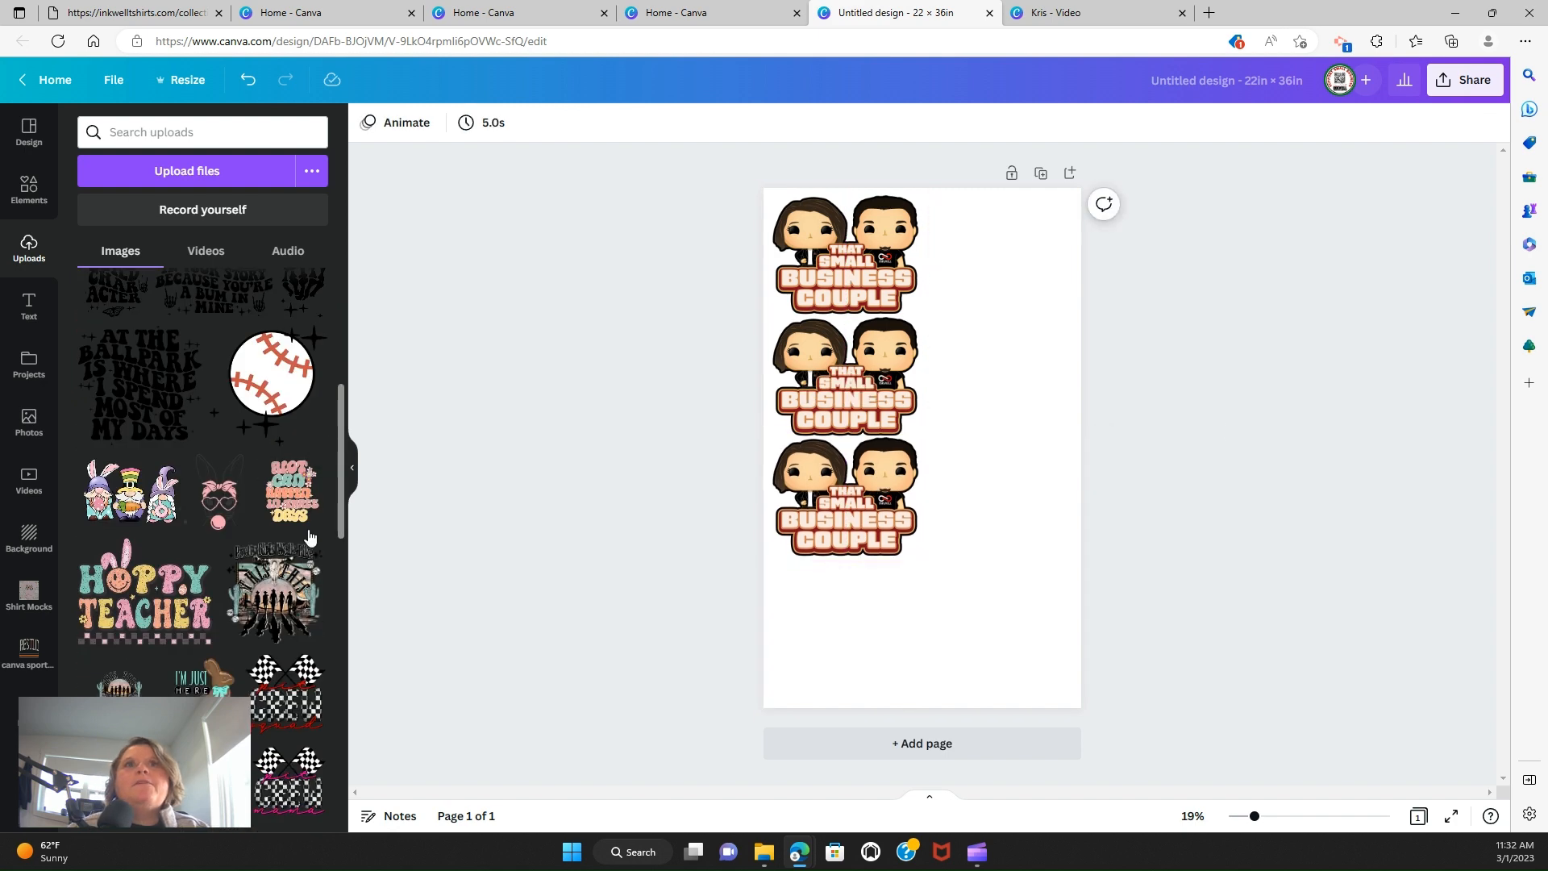
pyautogui.click(169, 350)
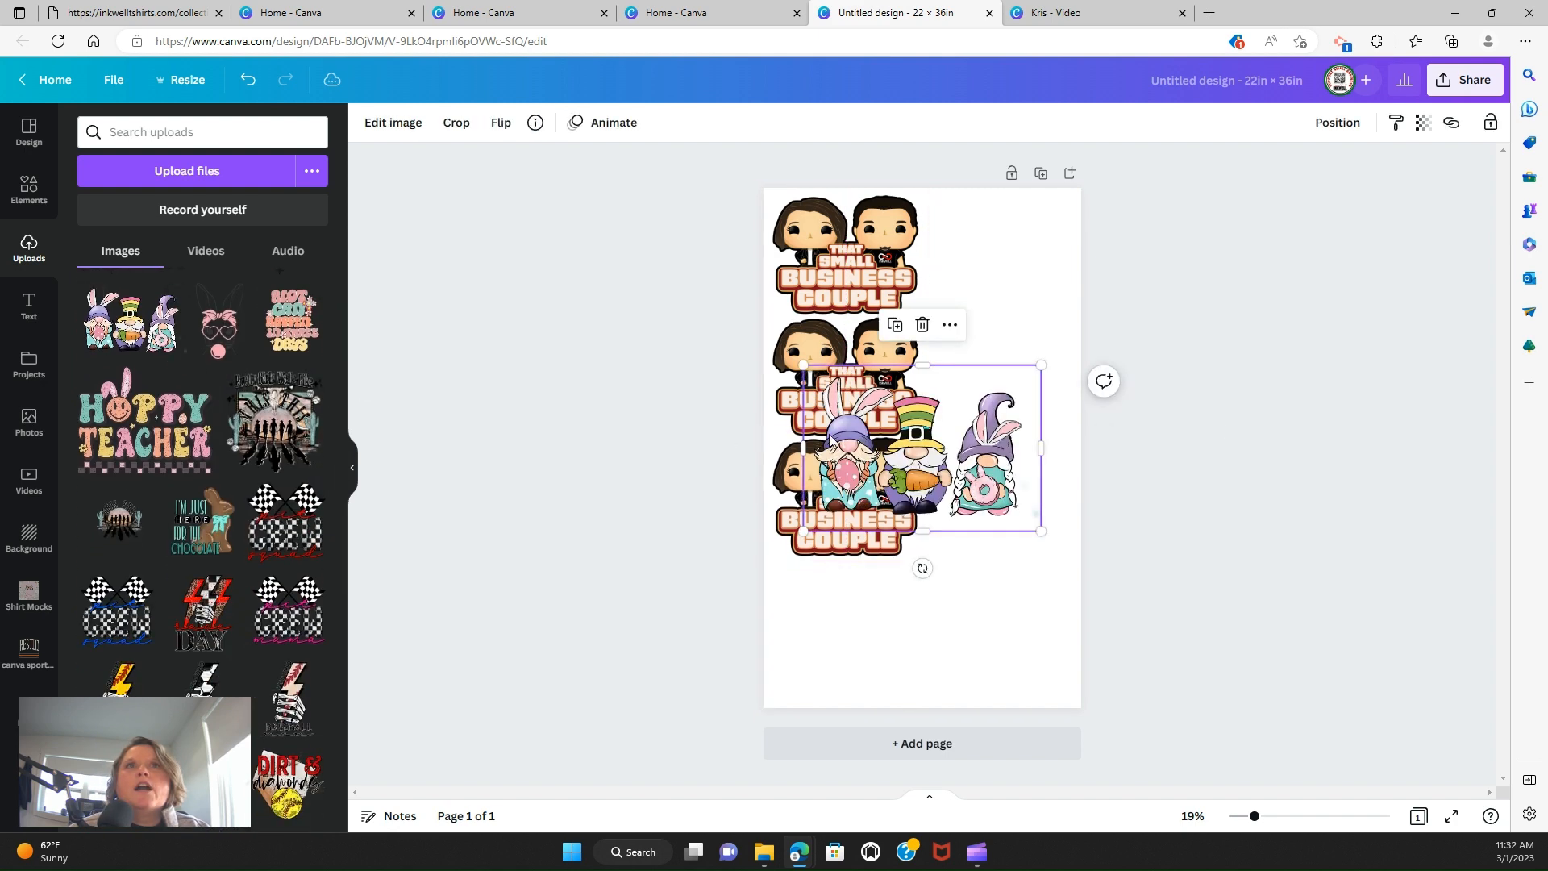
pyautogui.moveTo(801, 532); pyautogui.dragTo(947, 505)
pyautogui.moveTo(983, 427); pyautogui.dragTo(985, 240)
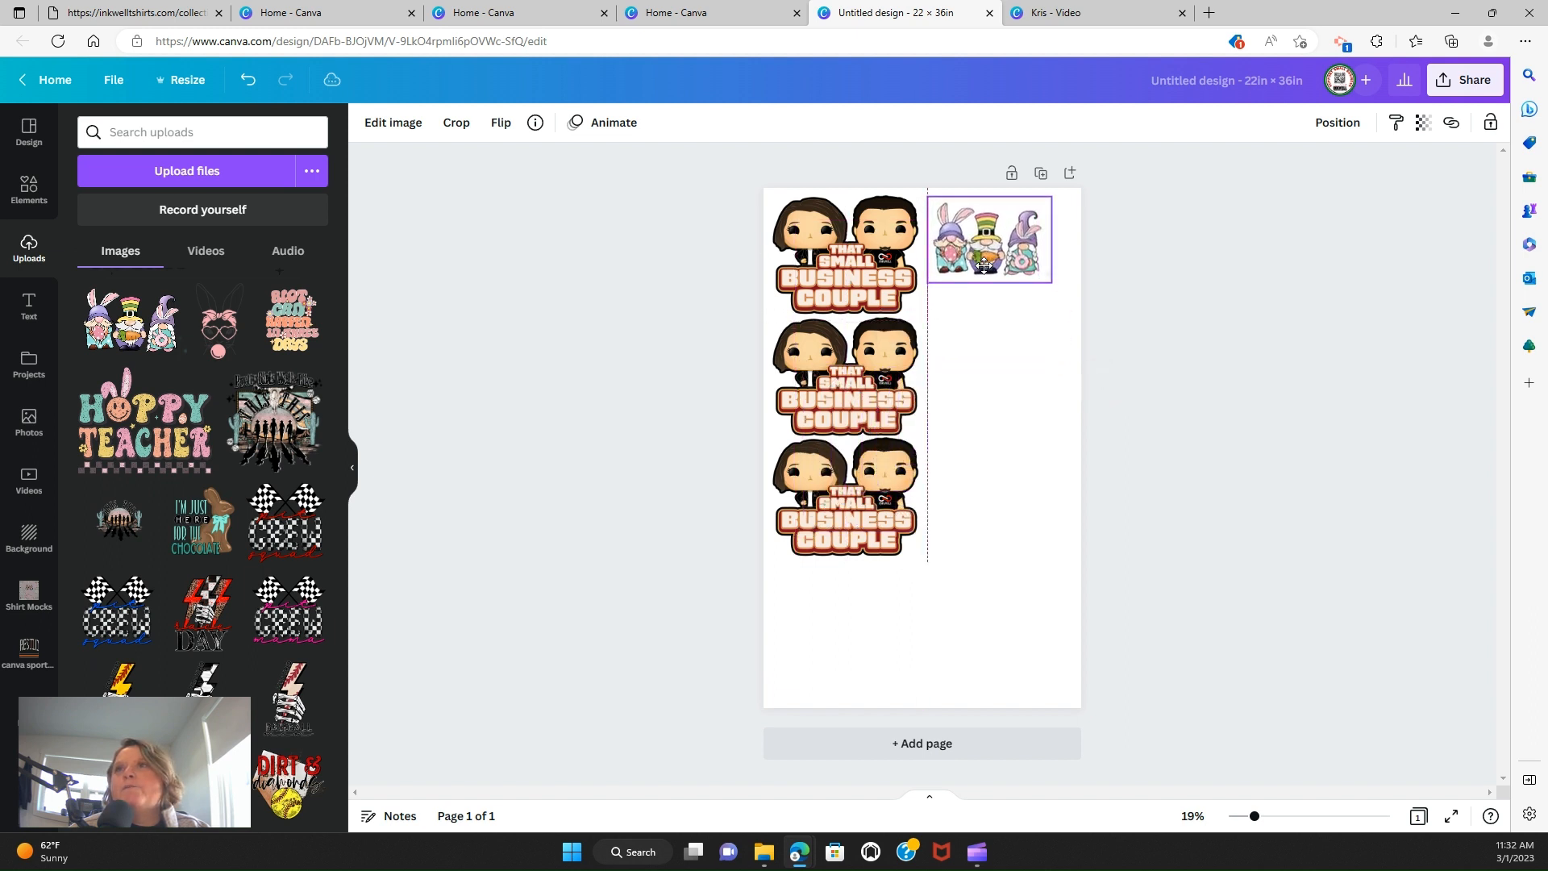
pyautogui.moveTo(1051, 283); pyautogui.dragTo(1088, 320)
# Place a duplicate of the three-gnomes image directly below the first one
pyautogui.moveTo(998, 269); pyautogui.dragTo(1016, 370)
pyautogui.hotkey('ctrl', 'd')
pyautogui.click(1133, 359)
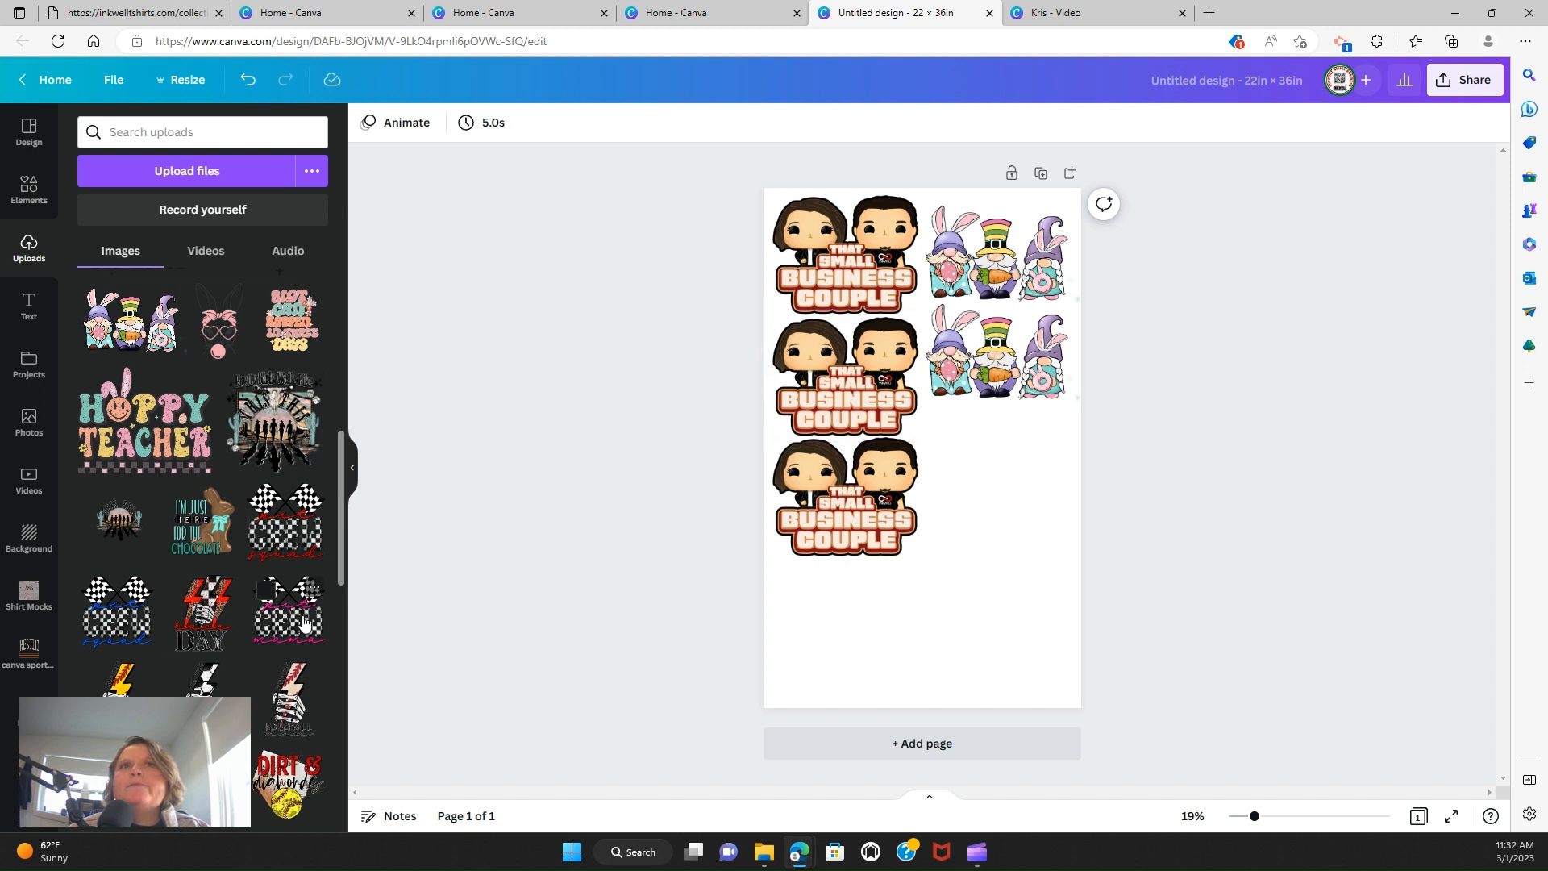
# Add the uploaded Riot Can Happen in Three Days image and crop its empty margins on all four sides
pyautogui.click(298, 347)
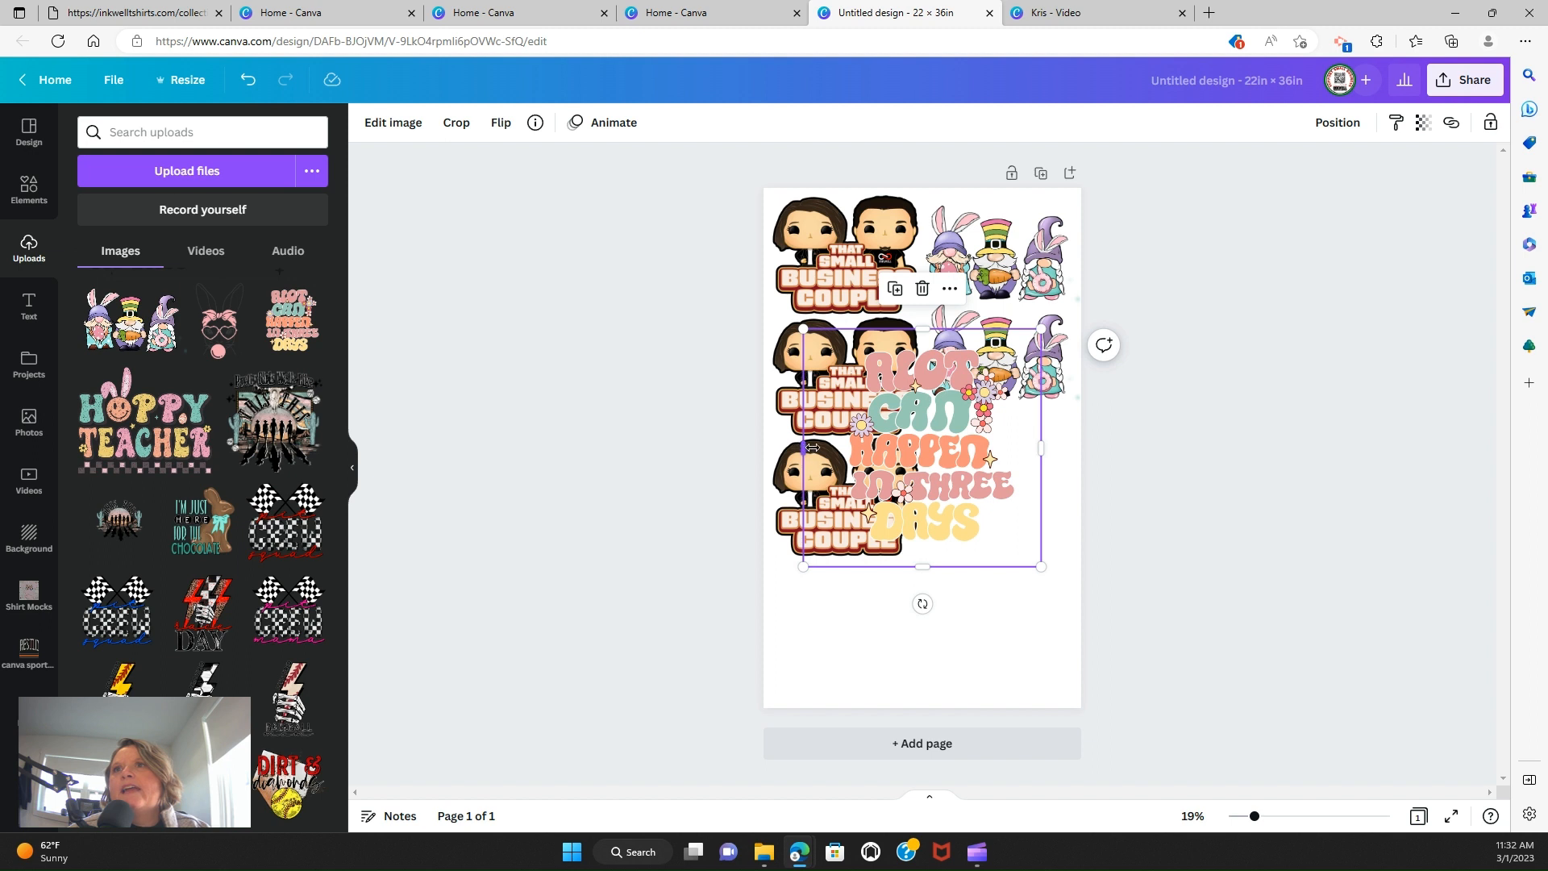
pyautogui.moveTo(811, 448); pyautogui.dragTo(845, 447)
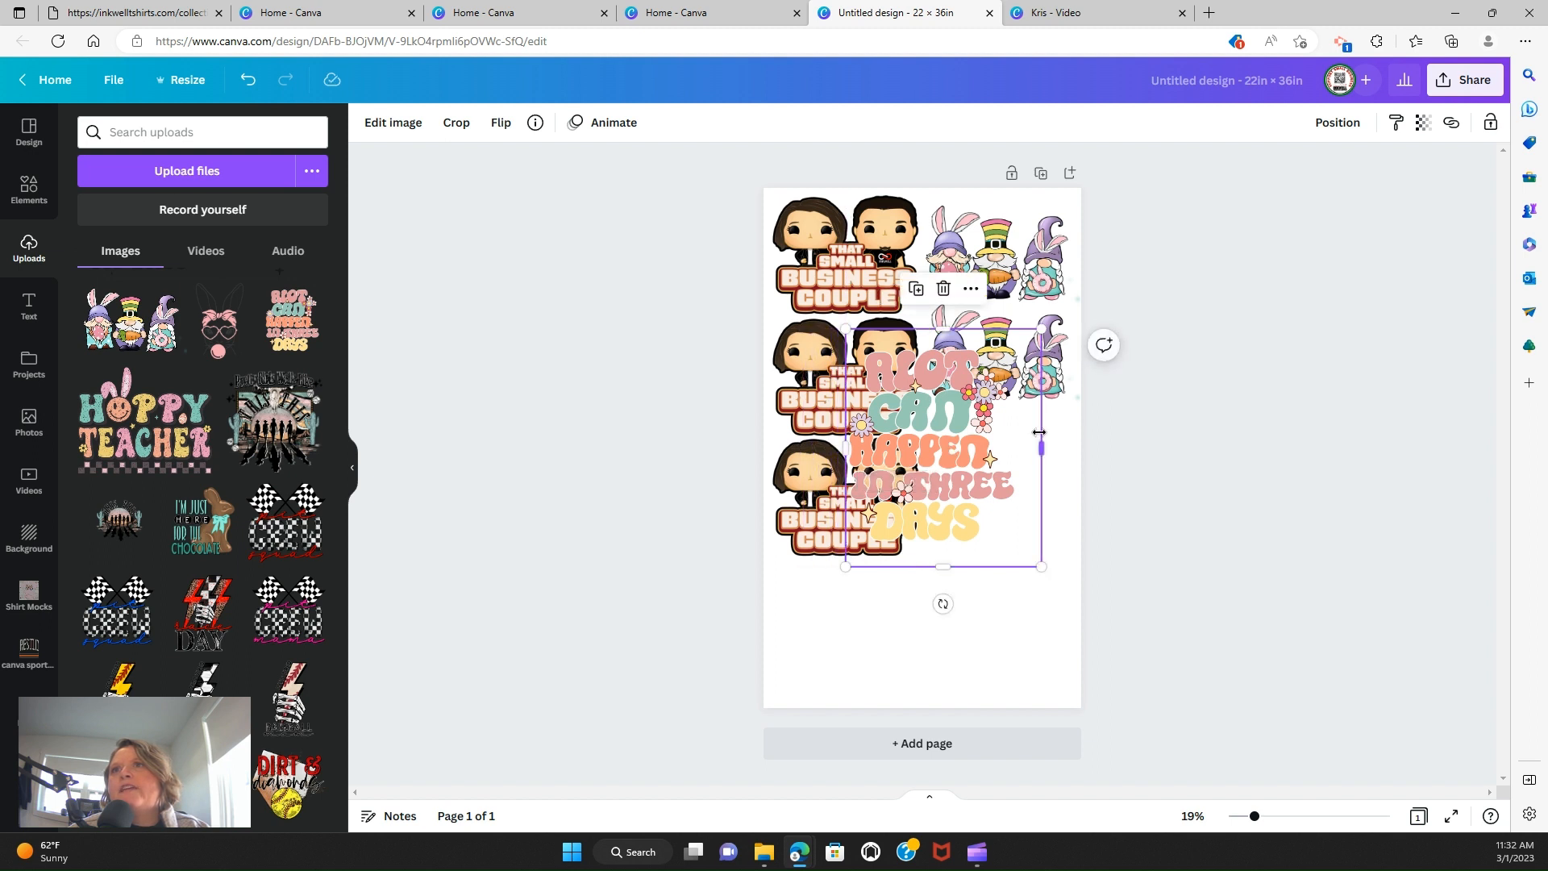
pyautogui.moveTo(1035, 449); pyautogui.dragTo(1018, 449)
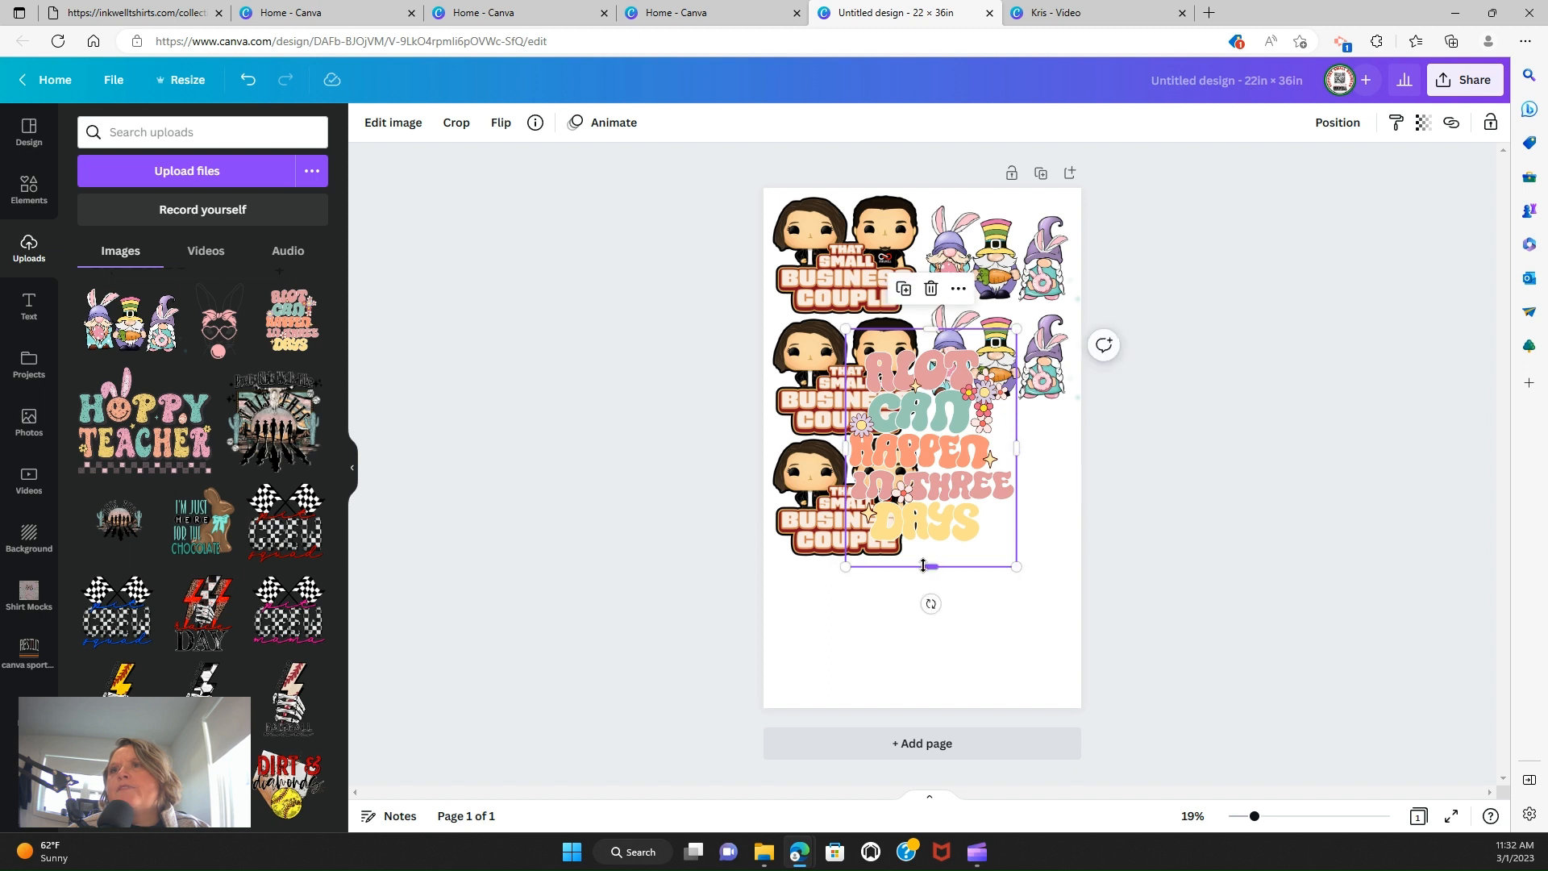
pyautogui.moveTo(930, 567); pyautogui.dragTo(927, 545)
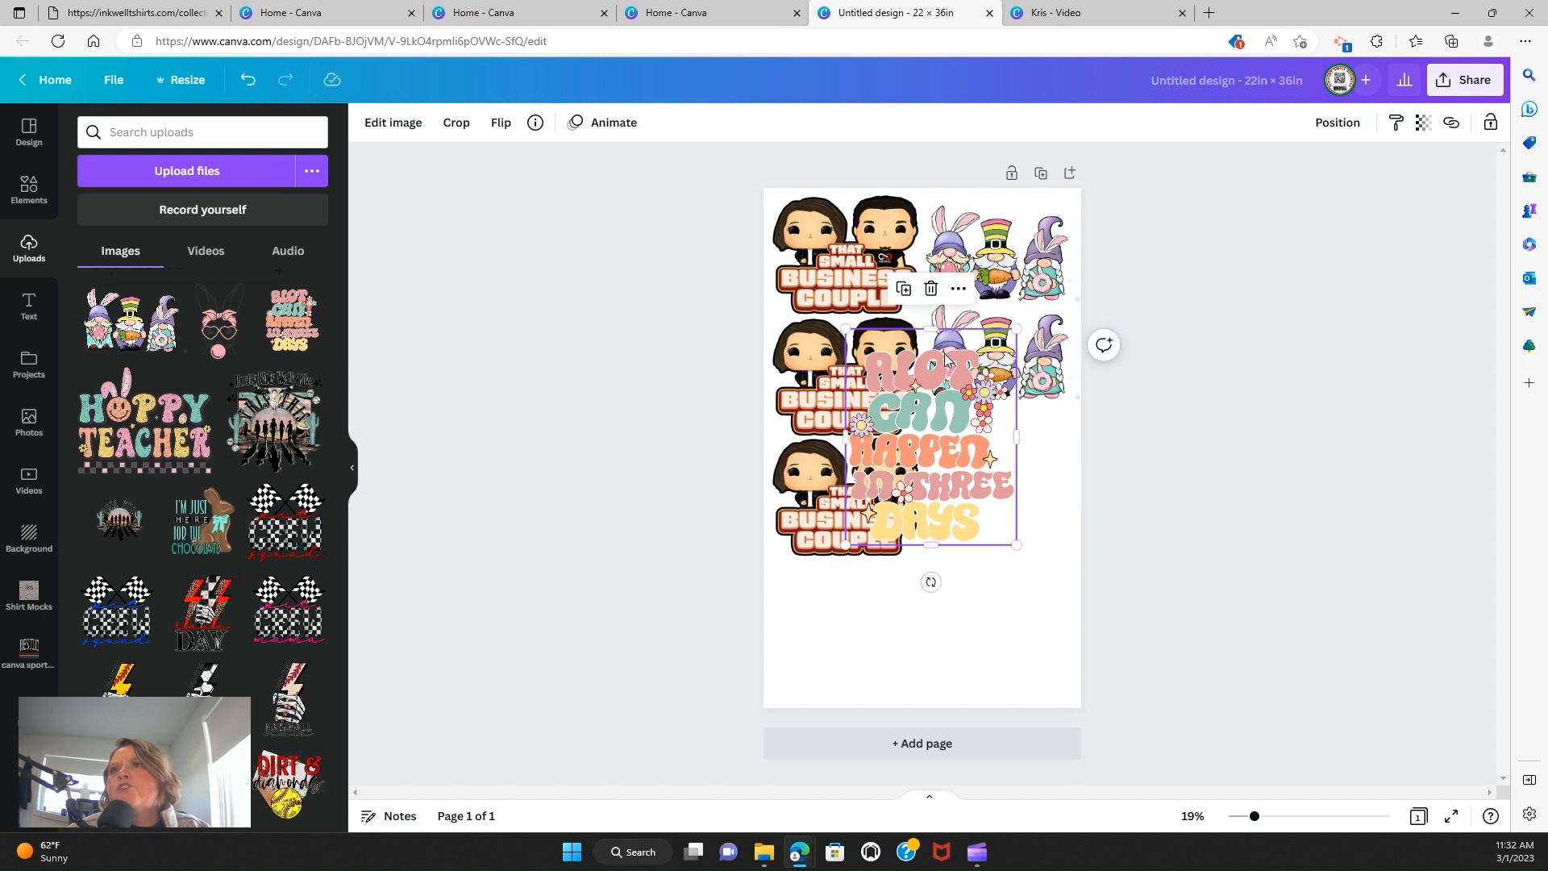
pyautogui.moveTo(932, 329); pyautogui.dragTo(931, 346)
# Move the Riot Can Happen image below the gnomes and shrink it to fit the page's right column
pyautogui.moveTo(947, 507); pyautogui.dragTo(1008, 560)
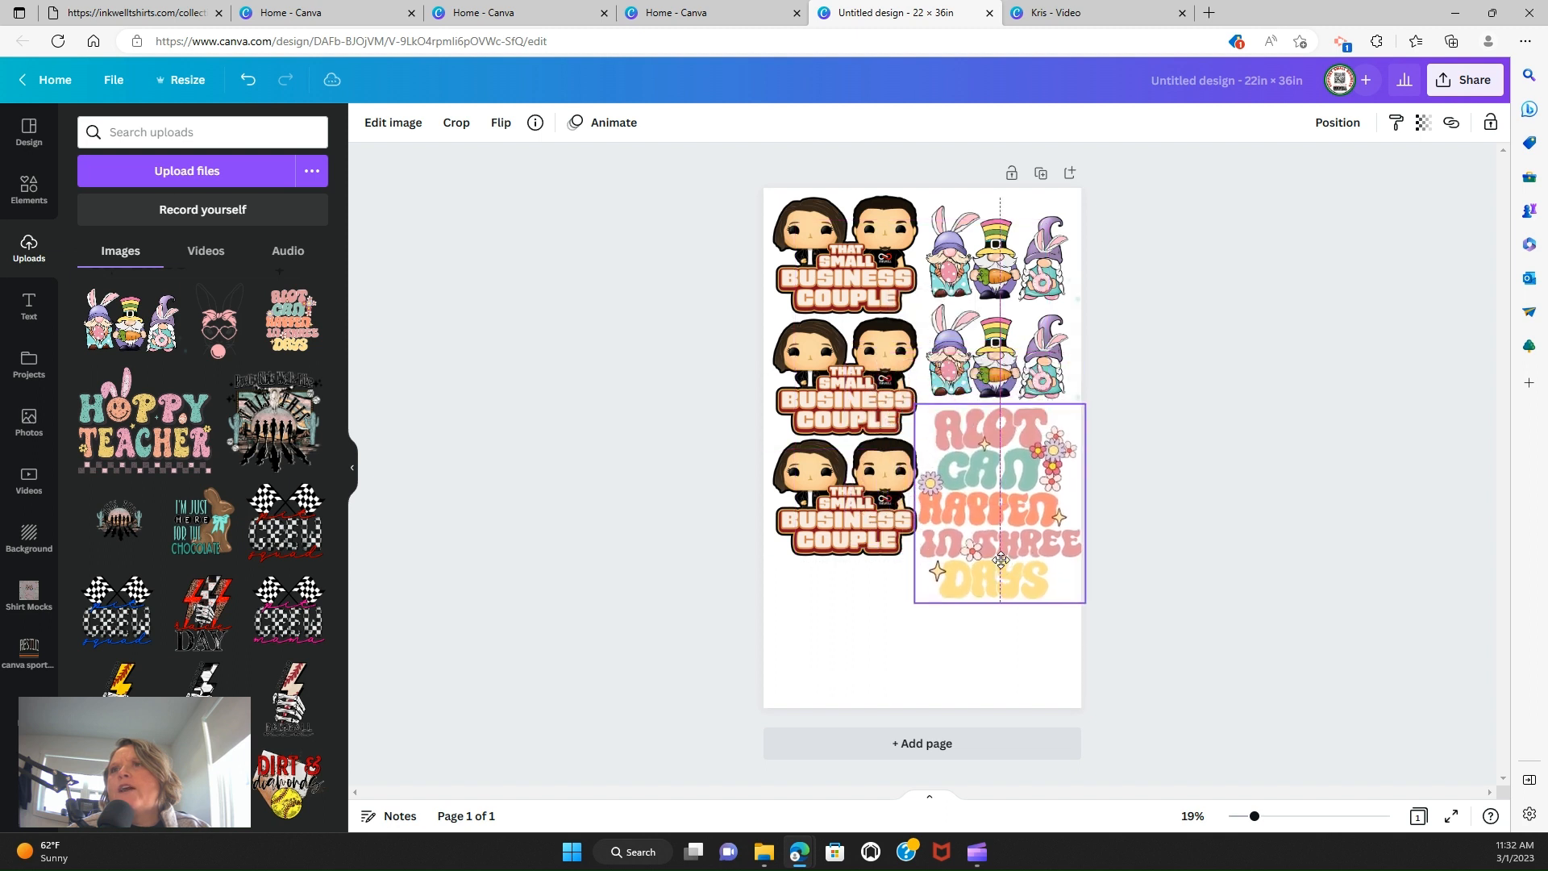
pyautogui.moveTo(911, 606); pyautogui.dragTo(938, 584)
pyautogui.moveTo(1003, 525); pyautogui.dragTo(994, 525)
pyautogui.click(1099, 506)
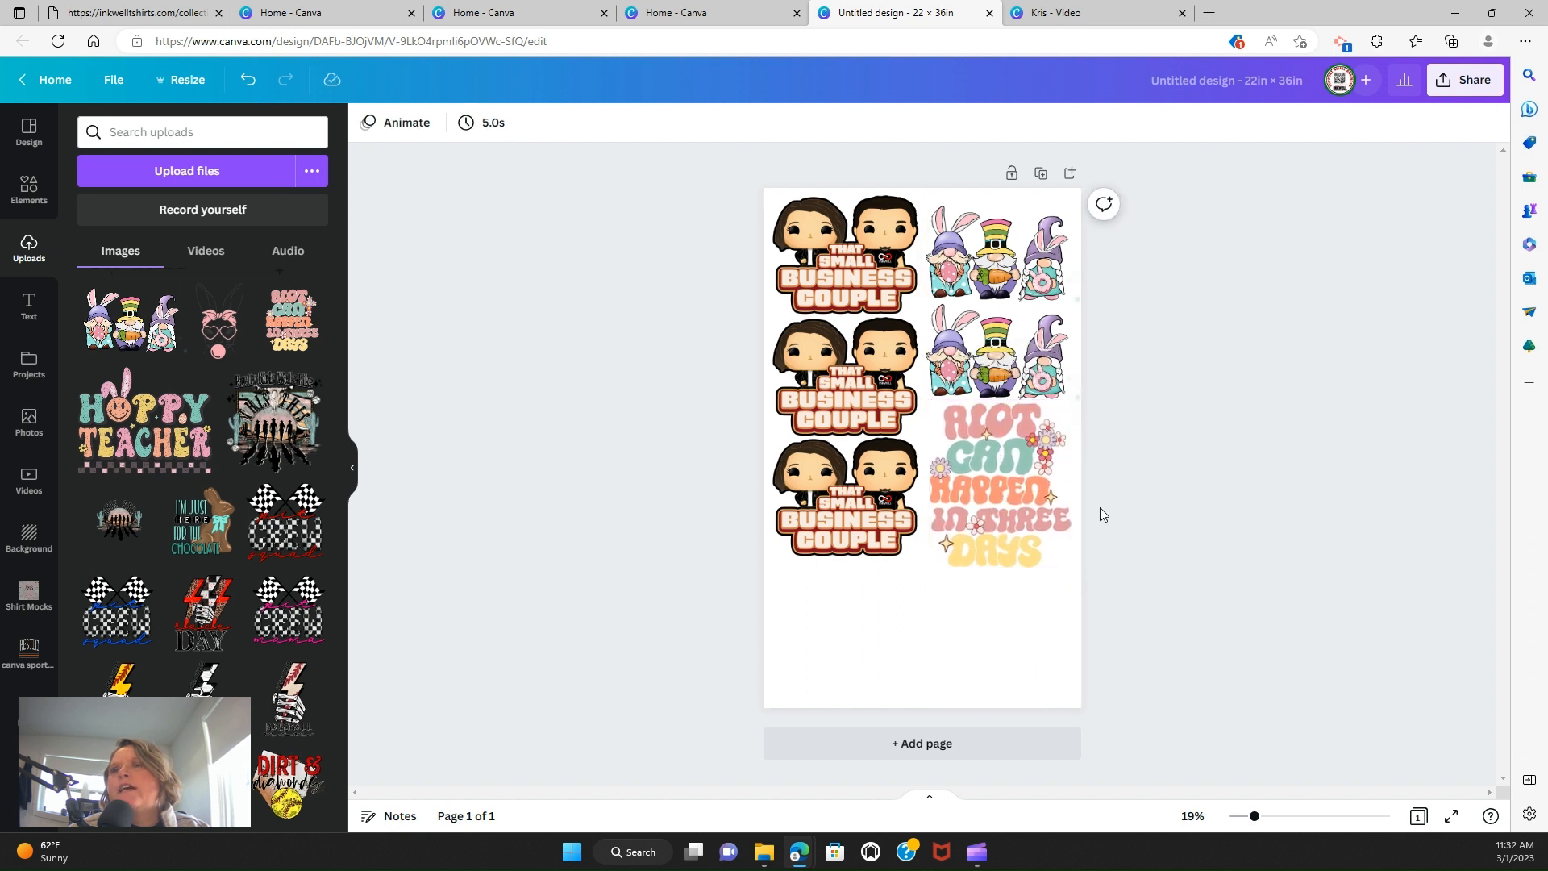
# Add the uploaded Hoppy Easter image and crop the empty margins at its top, bottom and left edges
pyautogui.scroll(-4, 274, 548)
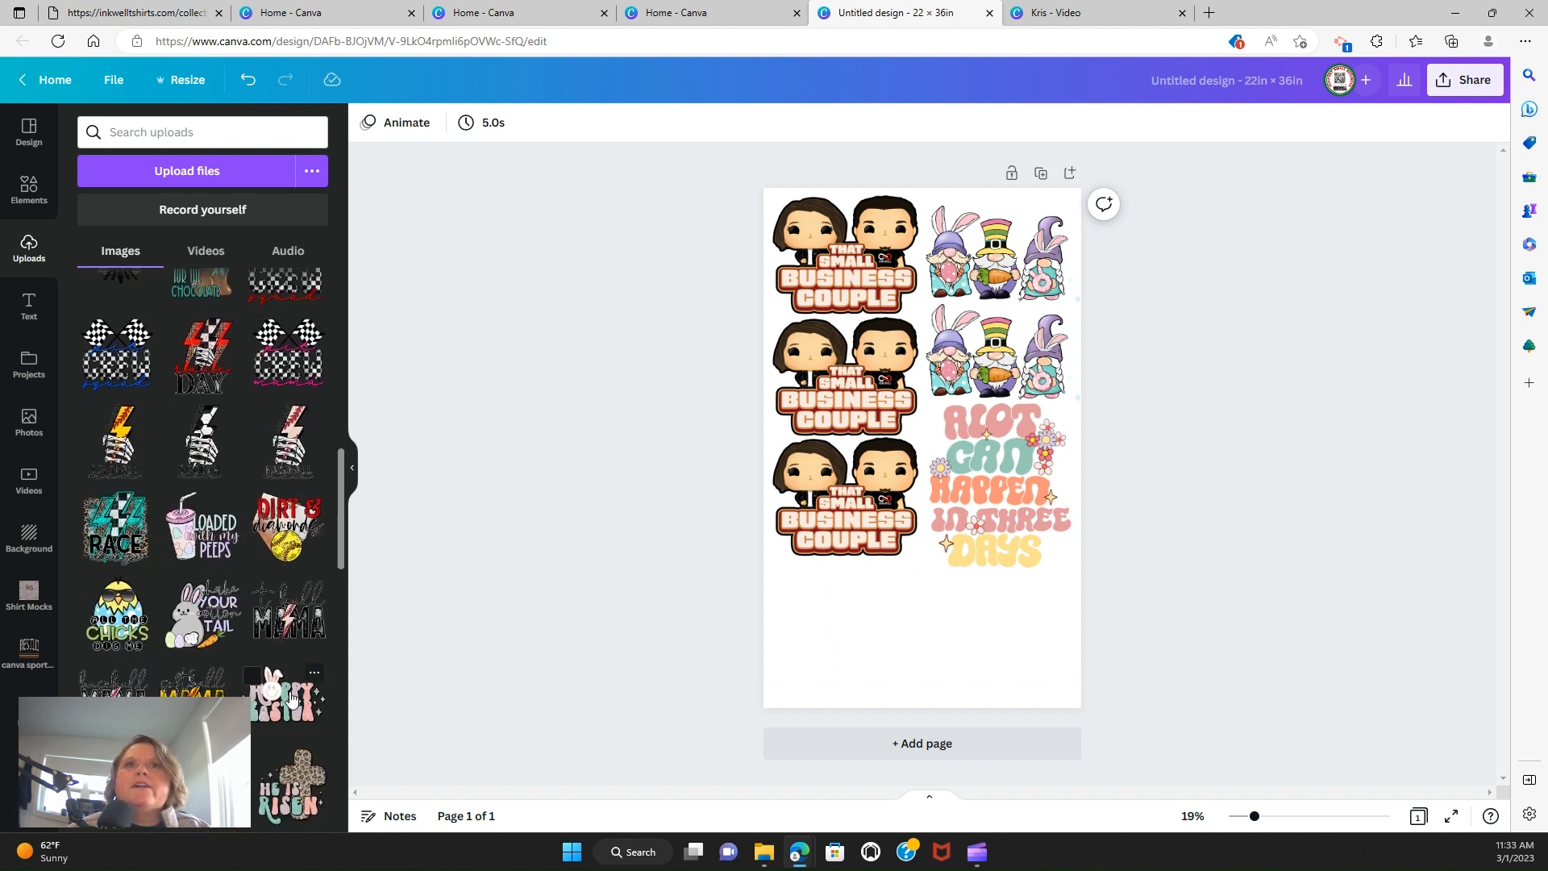
pyautogui.click(292, 698)
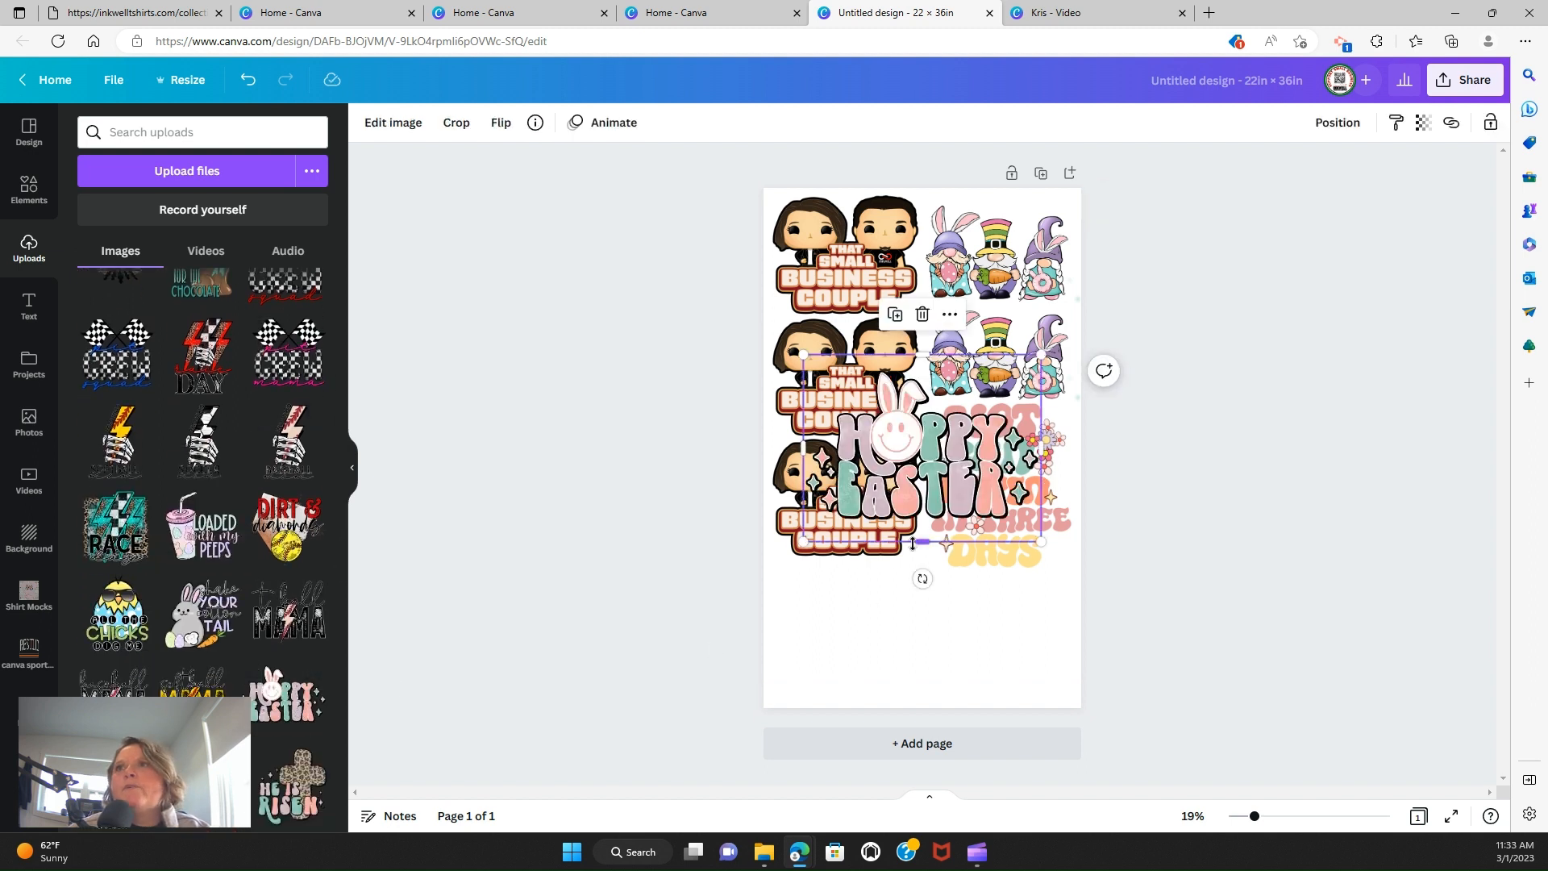
pyautogui.moveTo(913, 544); pyautogui.dragTo(912, 524)
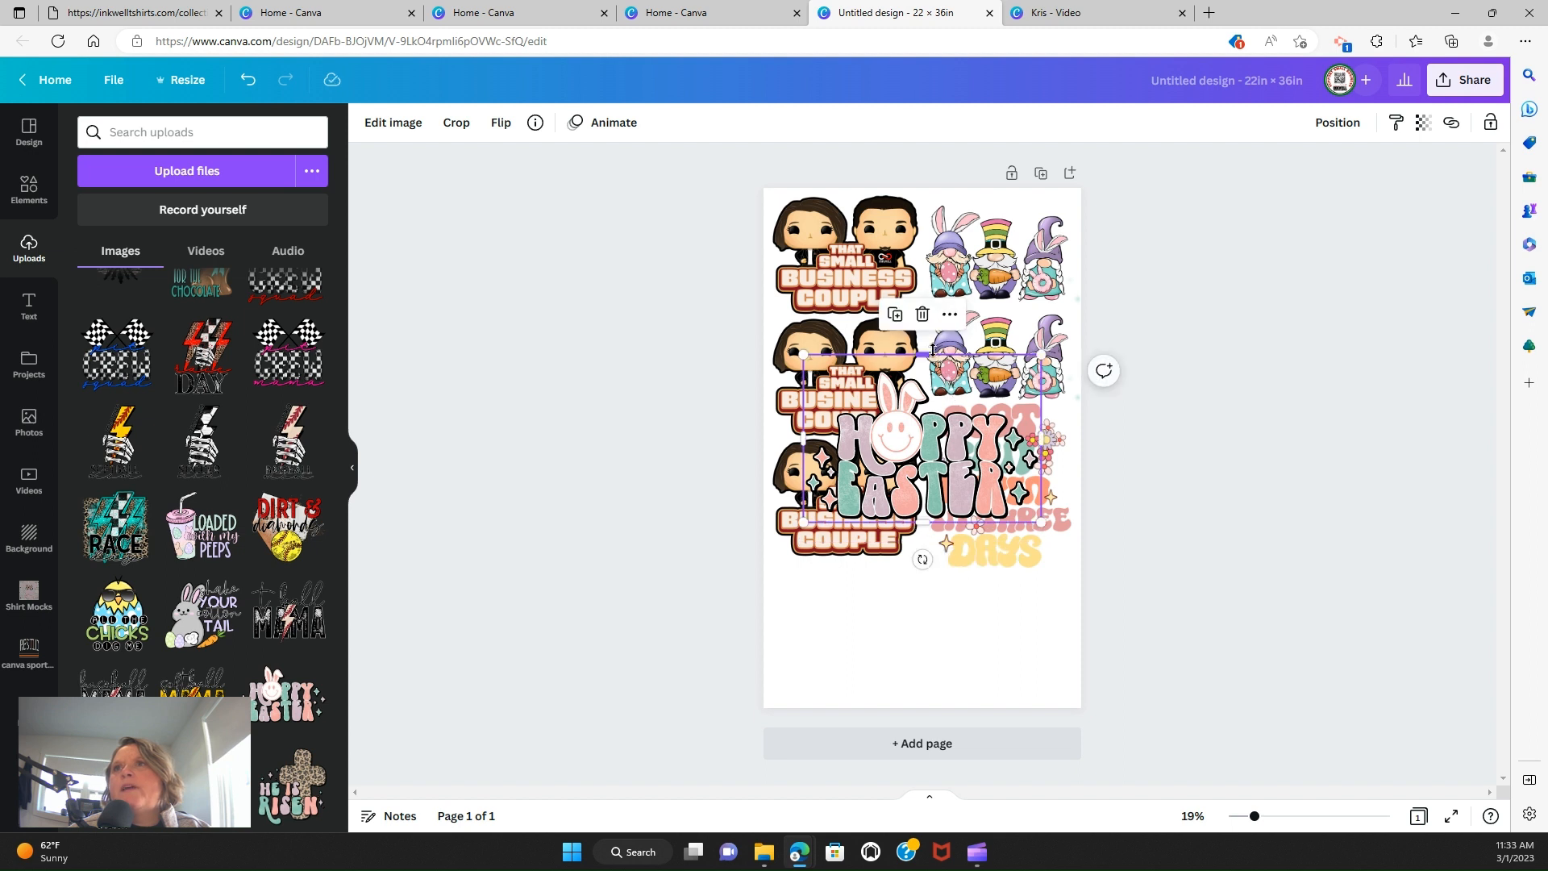
pyautogui.moveTo(932, 349); pyautogui.dragTo(932, 361)
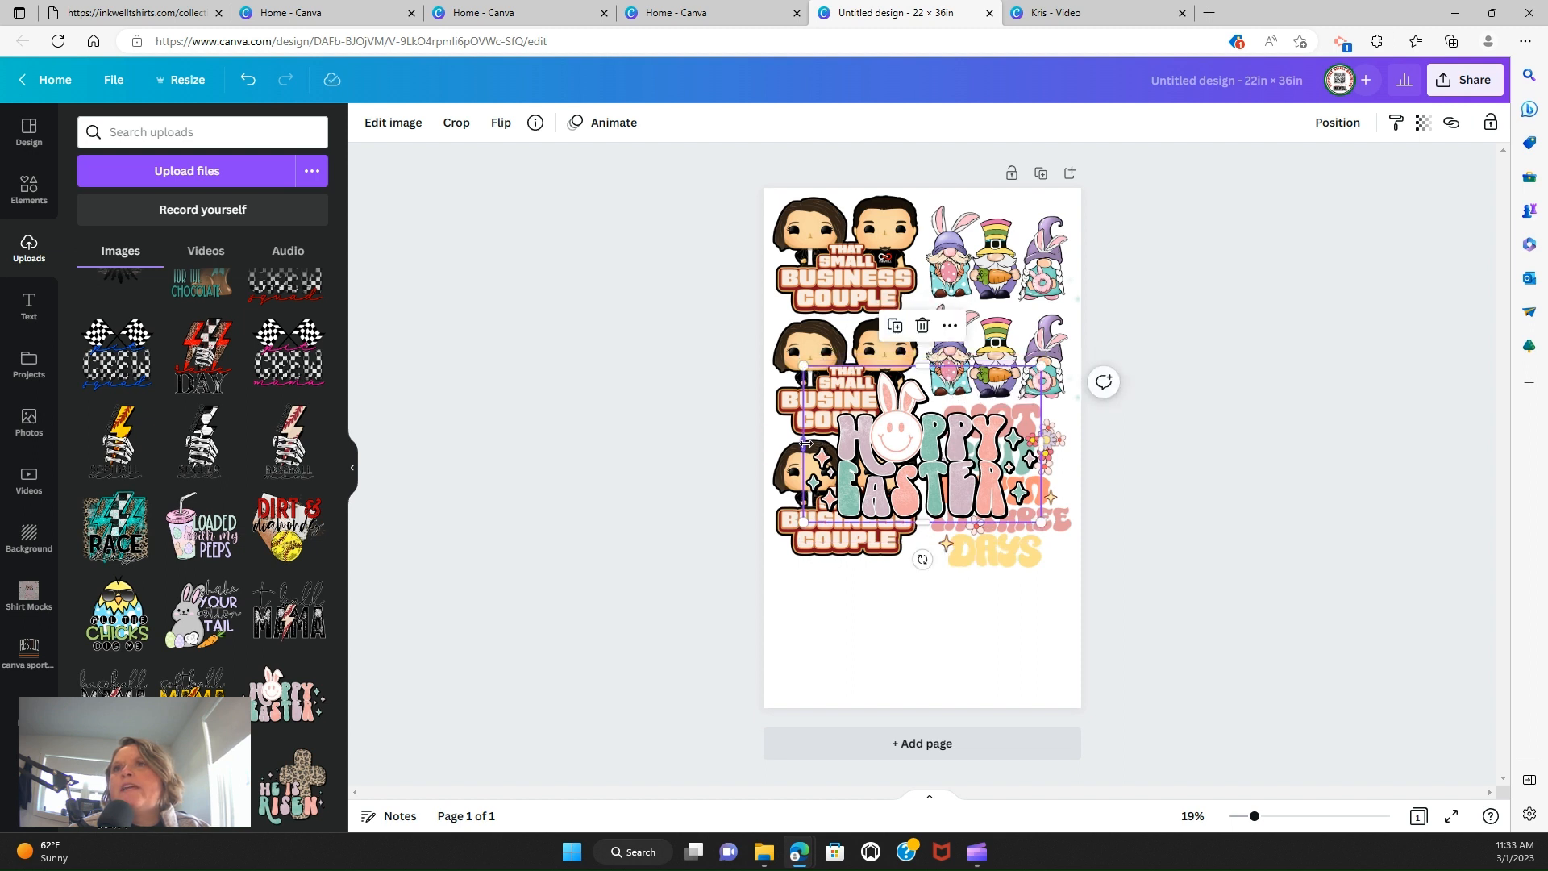
pyautogui.moveTo(805, 443); pyautogui.dragTo(831, 442)
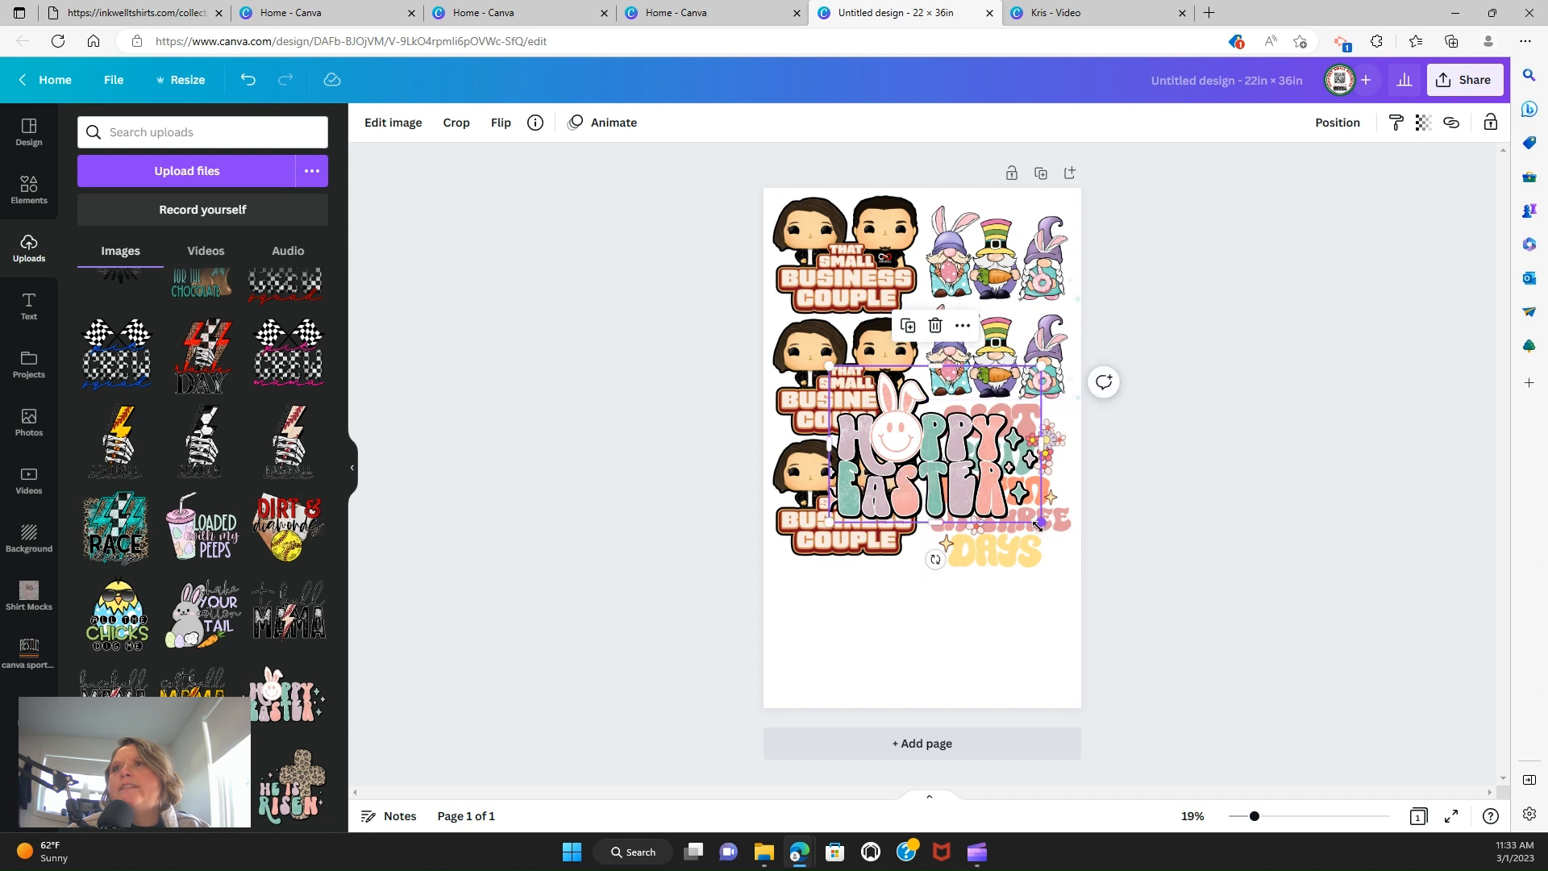
# Place the Hoppy Easter image, shrunk, below the lowest couple image and put a duplicate beside it
pyautogui.moveTo(1038, 526); pyautogui.dragTo(911, 481)
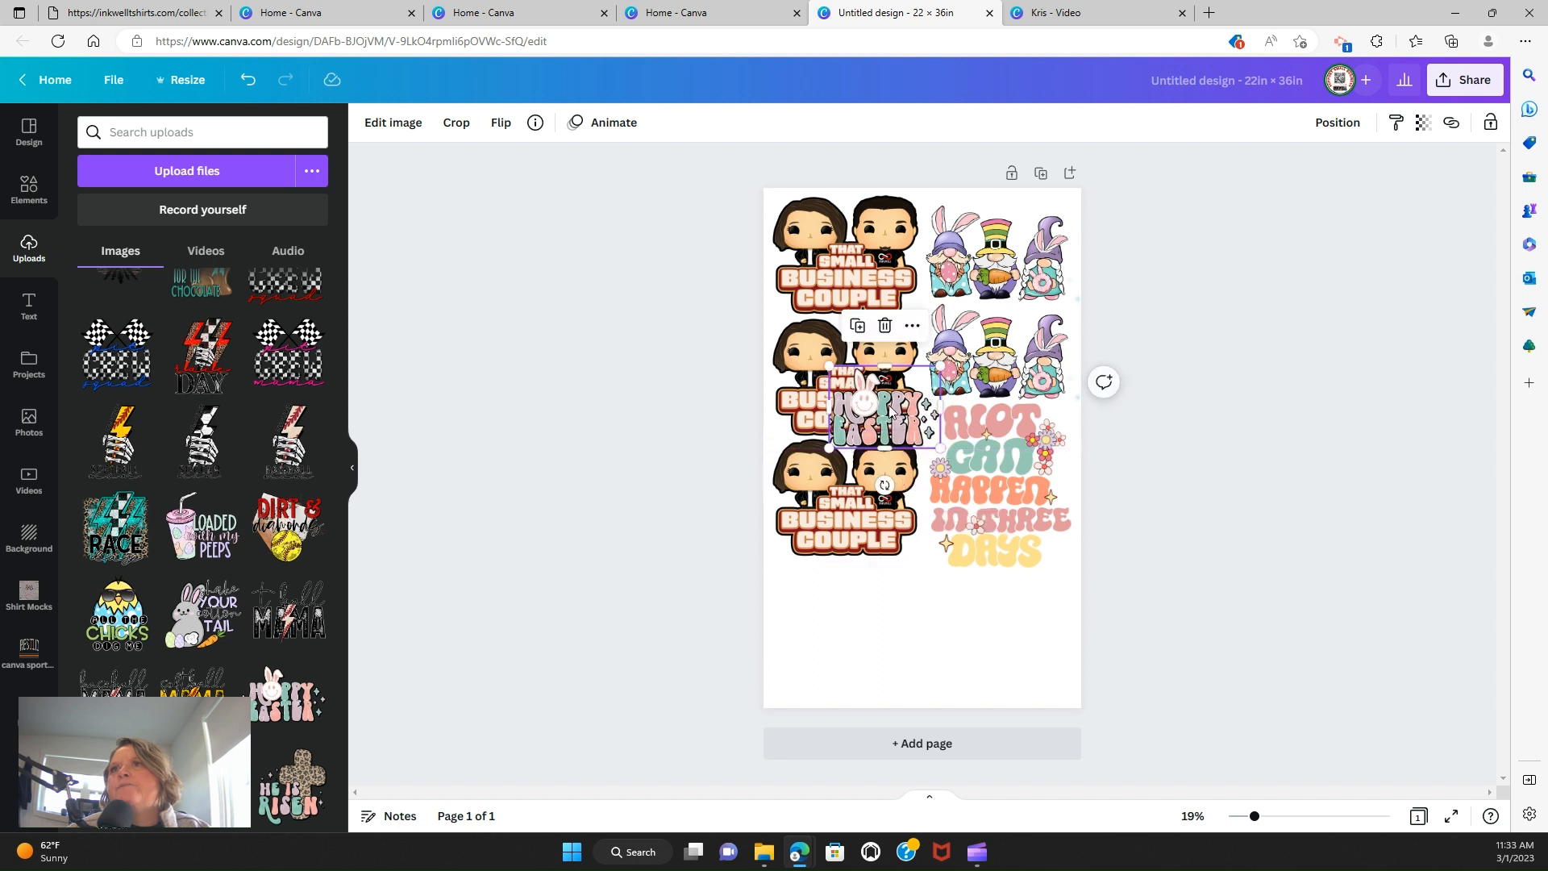
pyautogui.moveTo(891, 400); pyautogui.dragTo(837, 586)
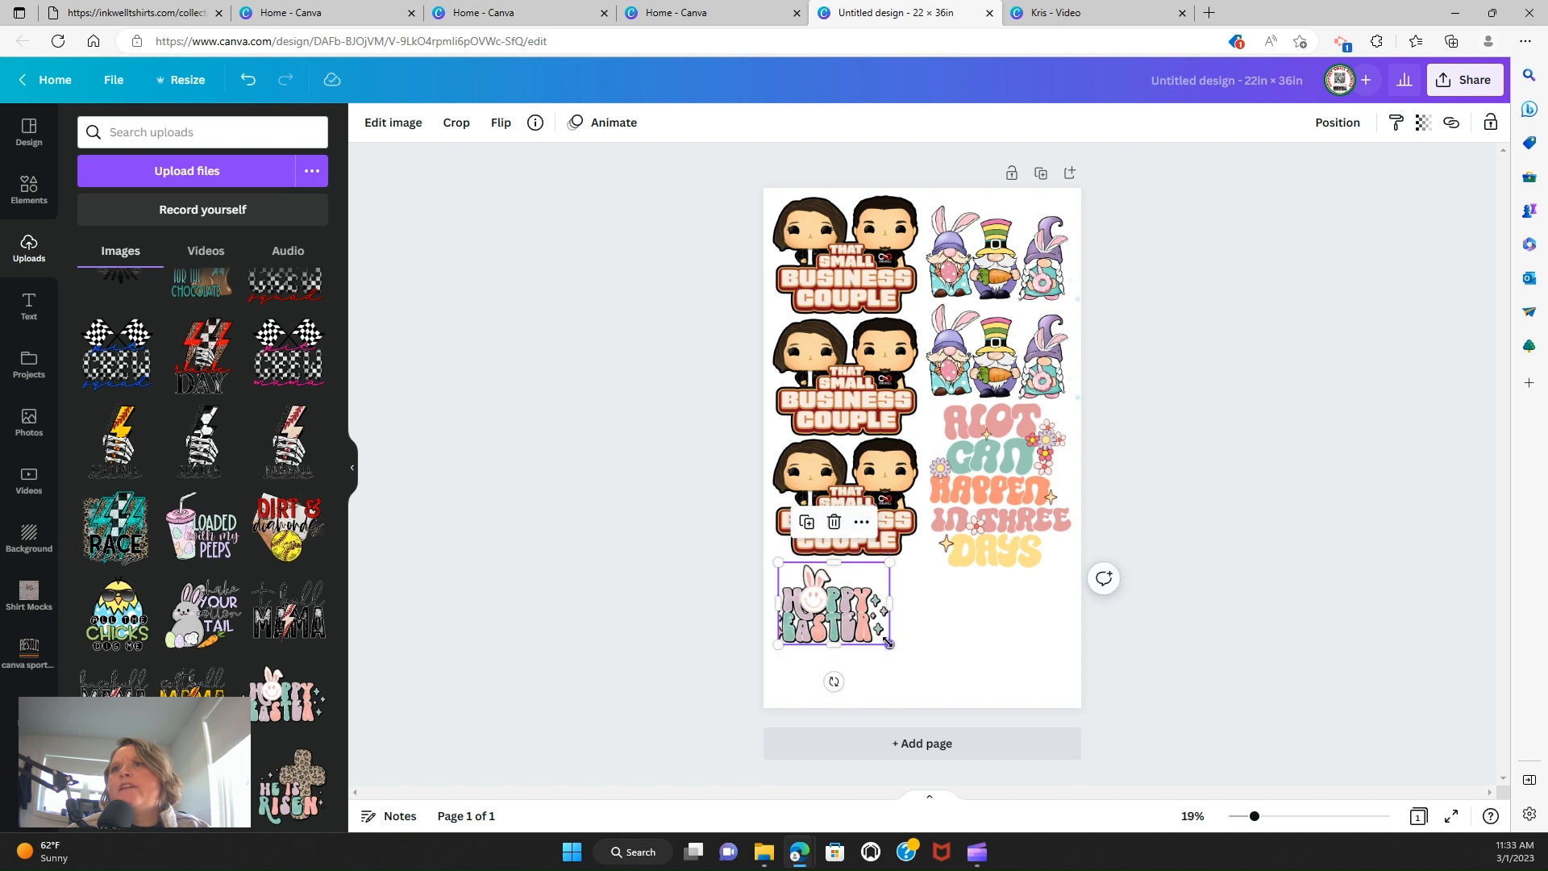
pyautogui.moveTo(888, 642); pyautogui.dragTo(948, 625)
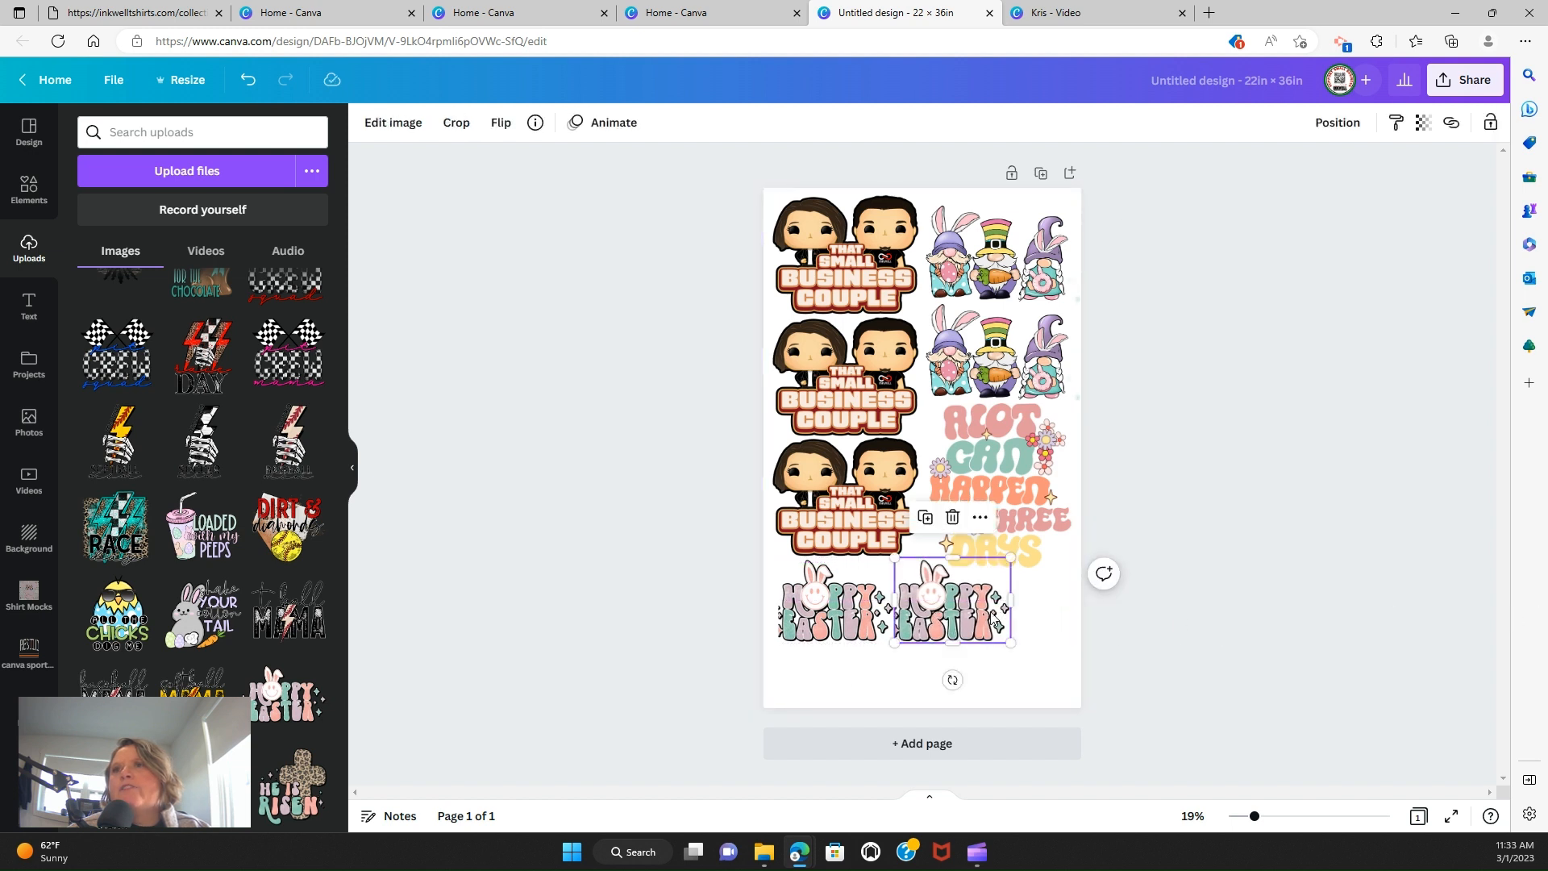
pyautogui.press('Escape')
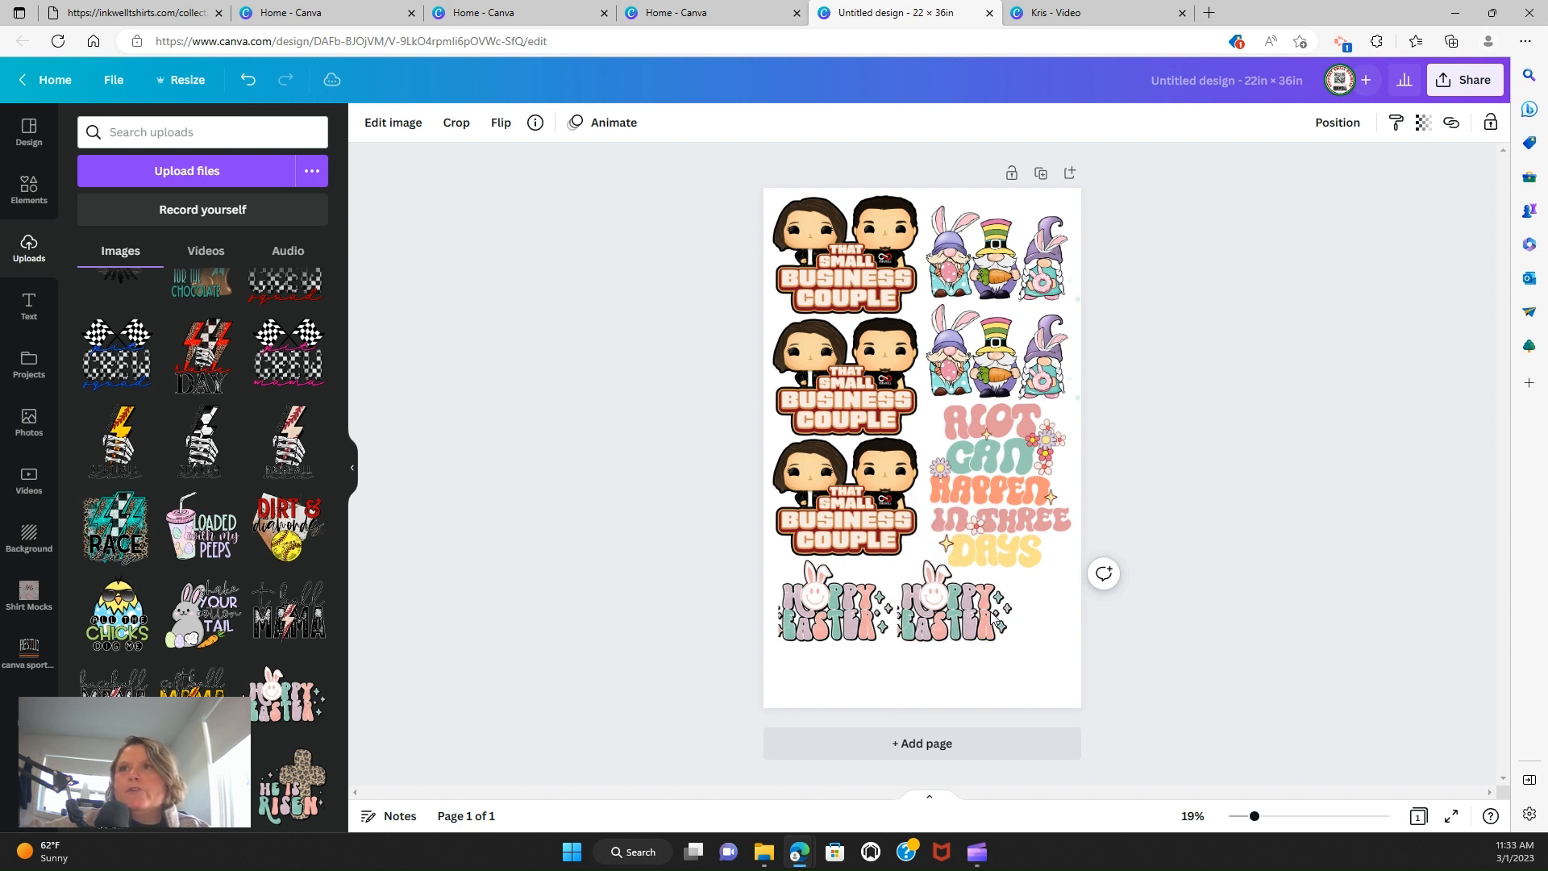
# Extend the left Hoppy Easter image's crop to include its left-hand stars and place a matching duplicate beside it
pyautogui.click(835, 621)
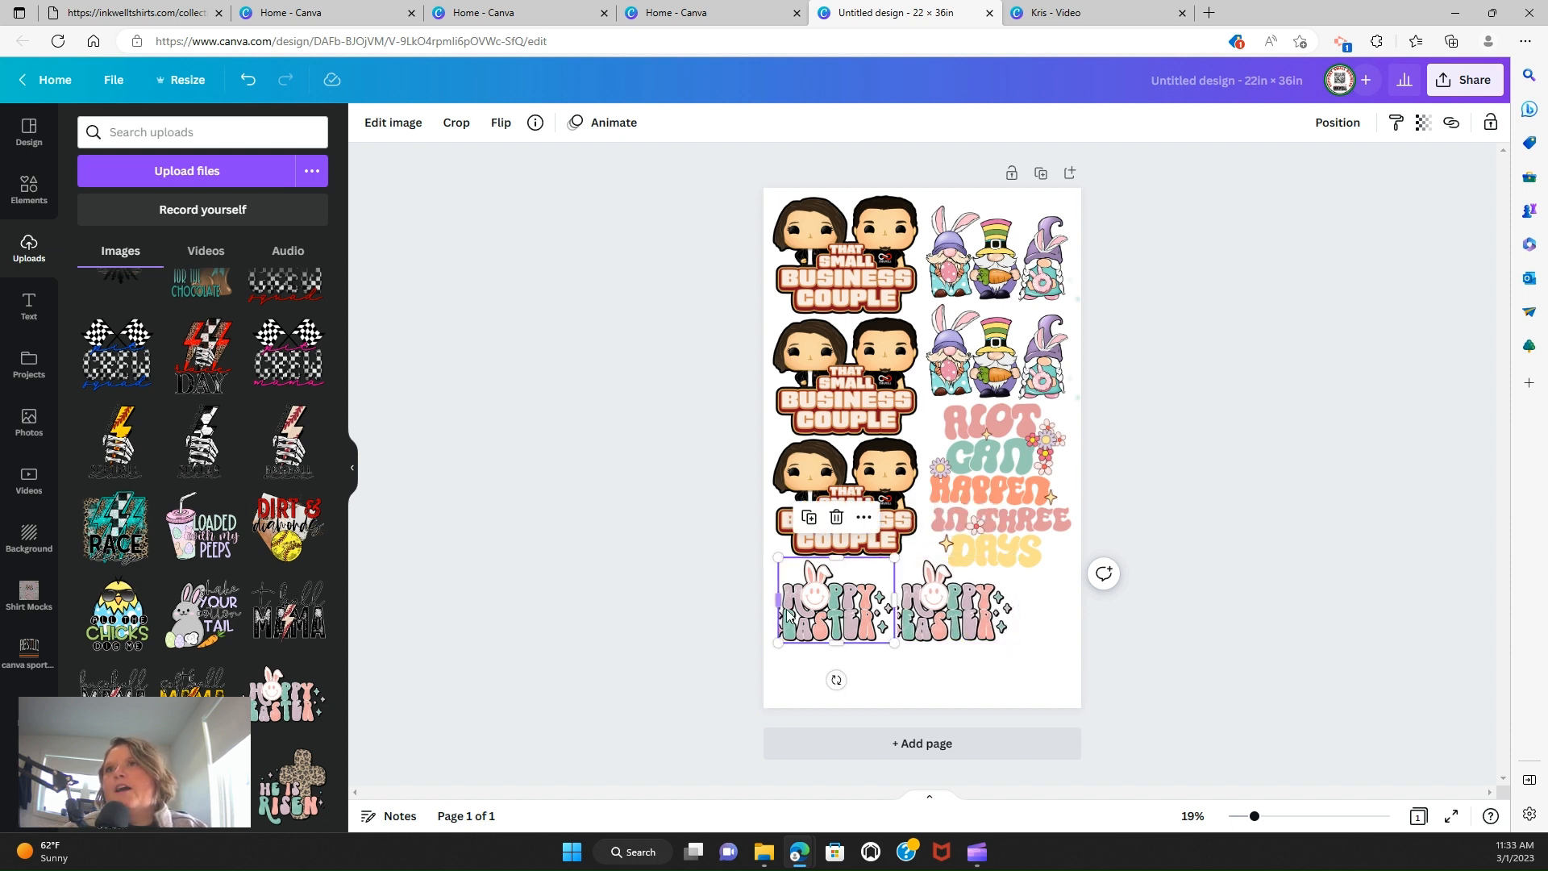
pyautogui.moveTo(778, 603); pyautogui.dragTo(768, 603)
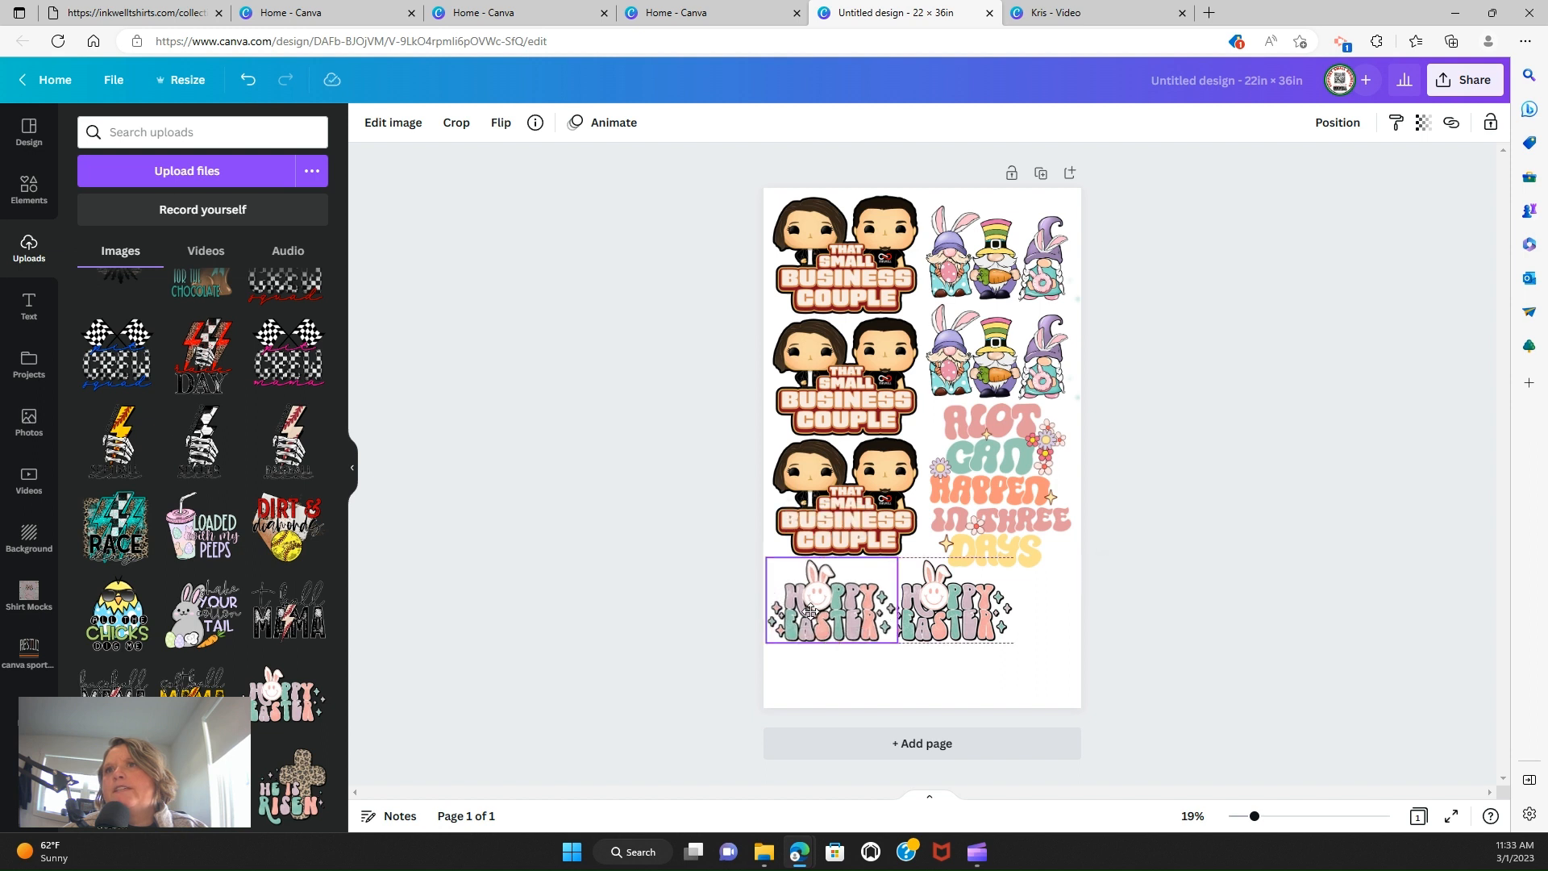
pyautogui.moveTo(936, 619)
pyautogui.mouseDown()
pyautogui.moveTo(887, 602)
pyautogui.moveTo(937, 618)
pyautogui.mouseUp()
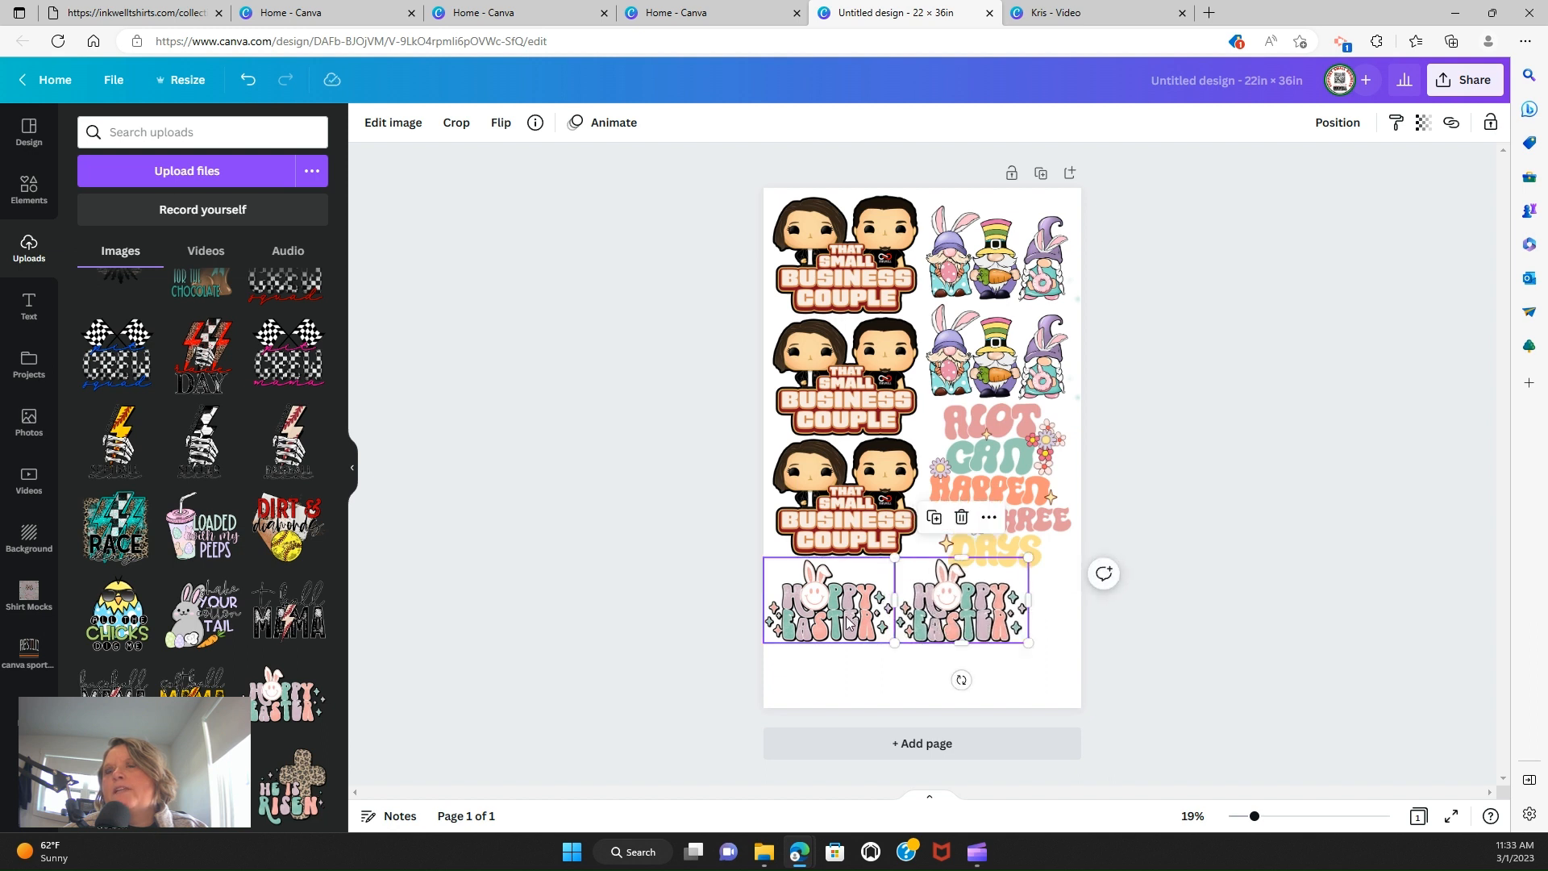
pyautogui.click(901, 684)
# Shrink the right Hoppy Easter image slightly and delete the larger one beside it
pyautogui.click(978, 620)
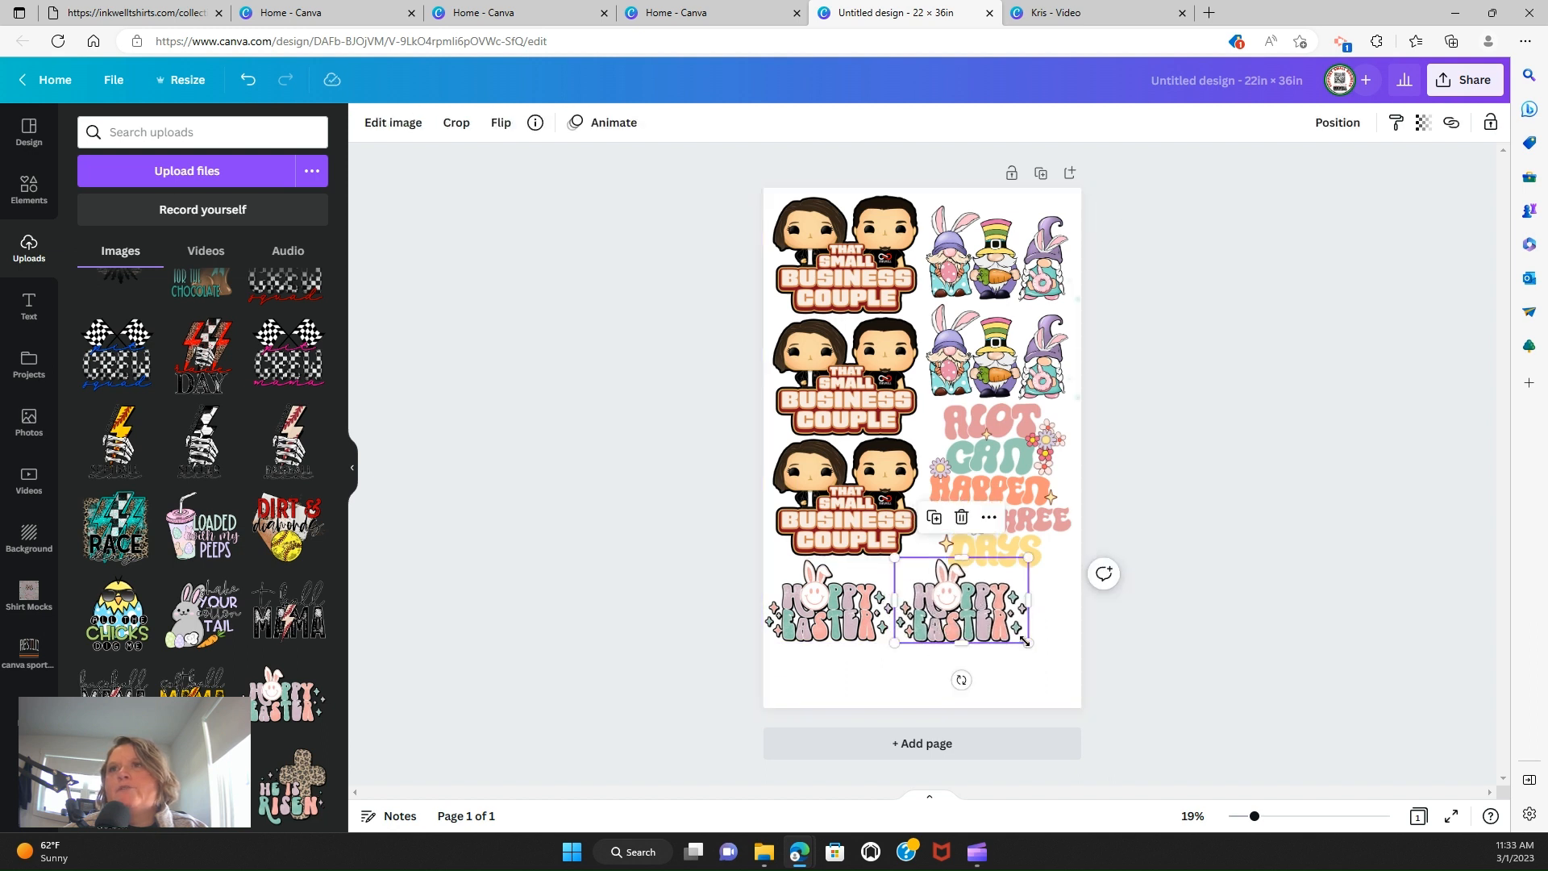
pyautogui.moveTo(1016, 637); pyautogui.dragTo(1009, 632)
pyautogui.click(844, 620)
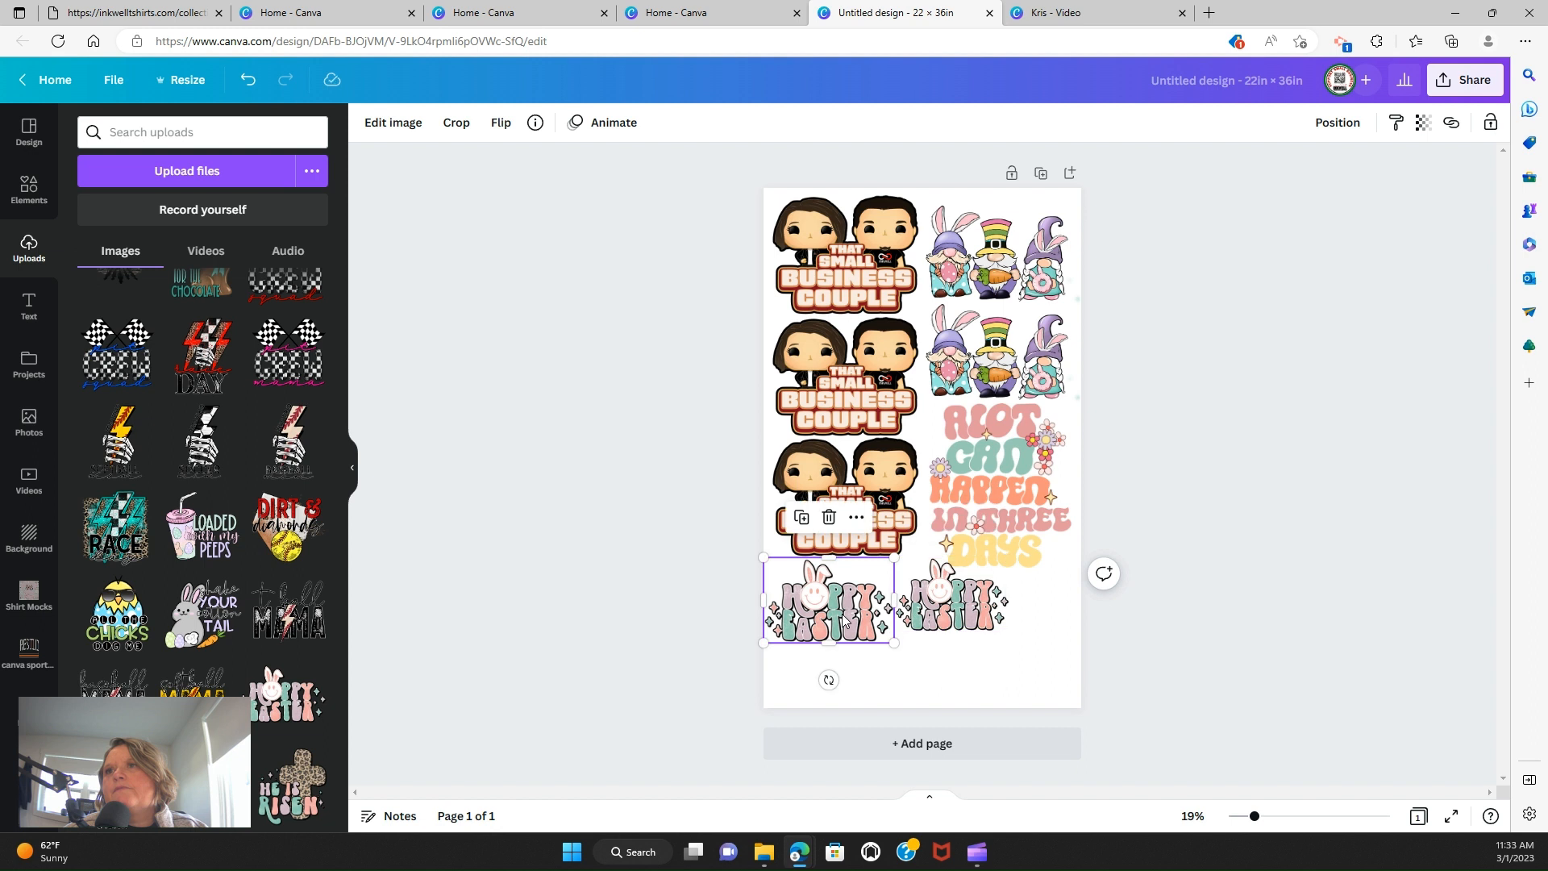
pyautogui.press('Delete')
# Duplicate the shrunk Hoppy Easter image and set the two copies edge to edge below the lowest couple image
pyautogui.click(959, 606)
pyautogui.hotkey('ctrl', 'd')
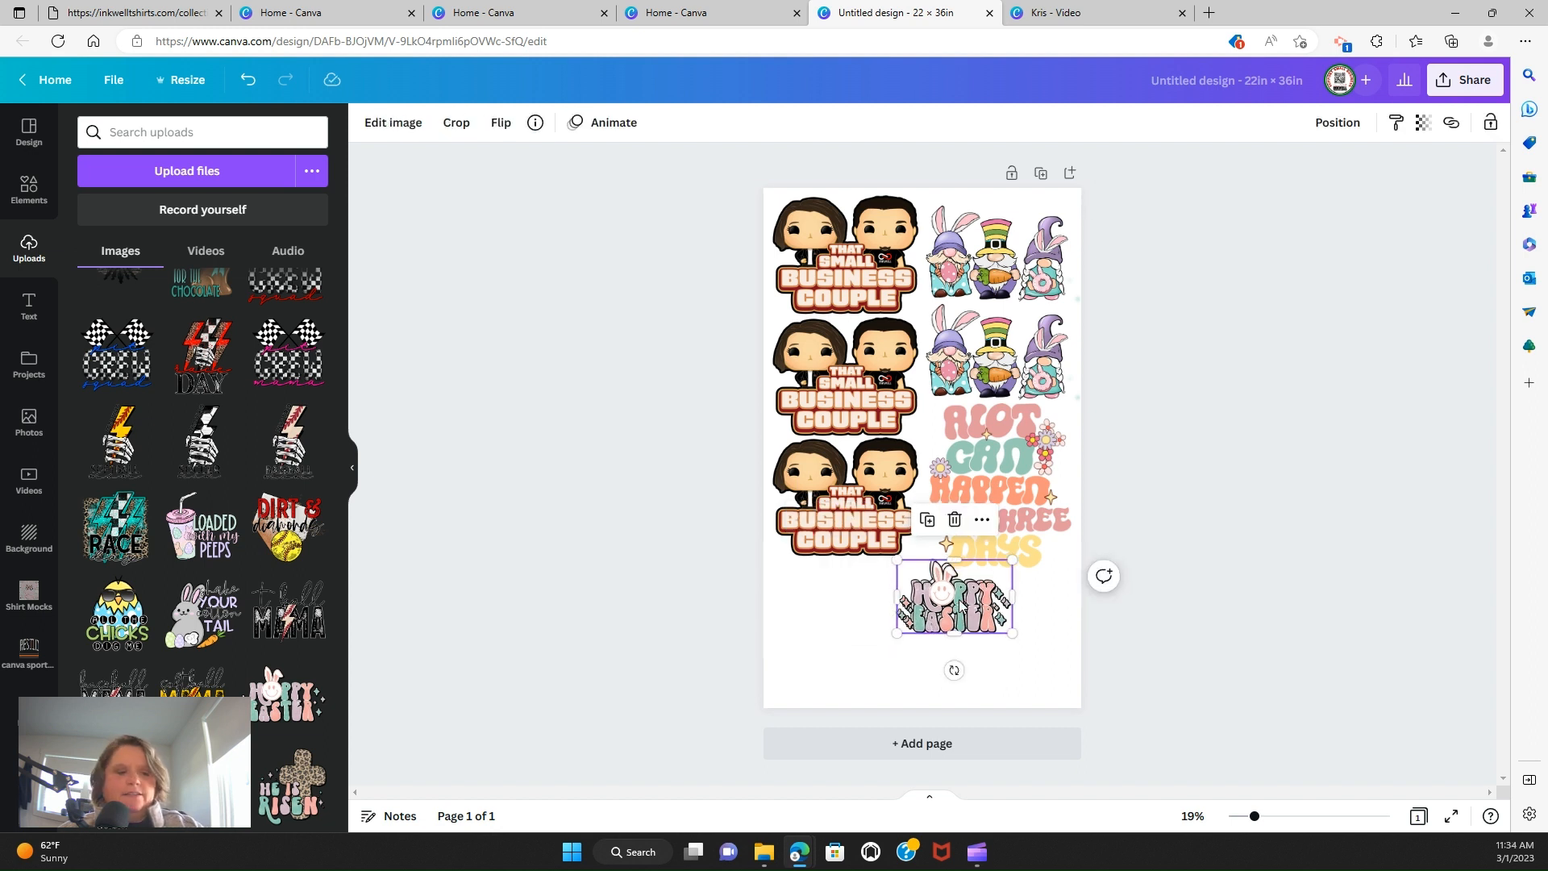
pyautogui.moveTo(963, 606); pyautogui.dragTo(841, 598)
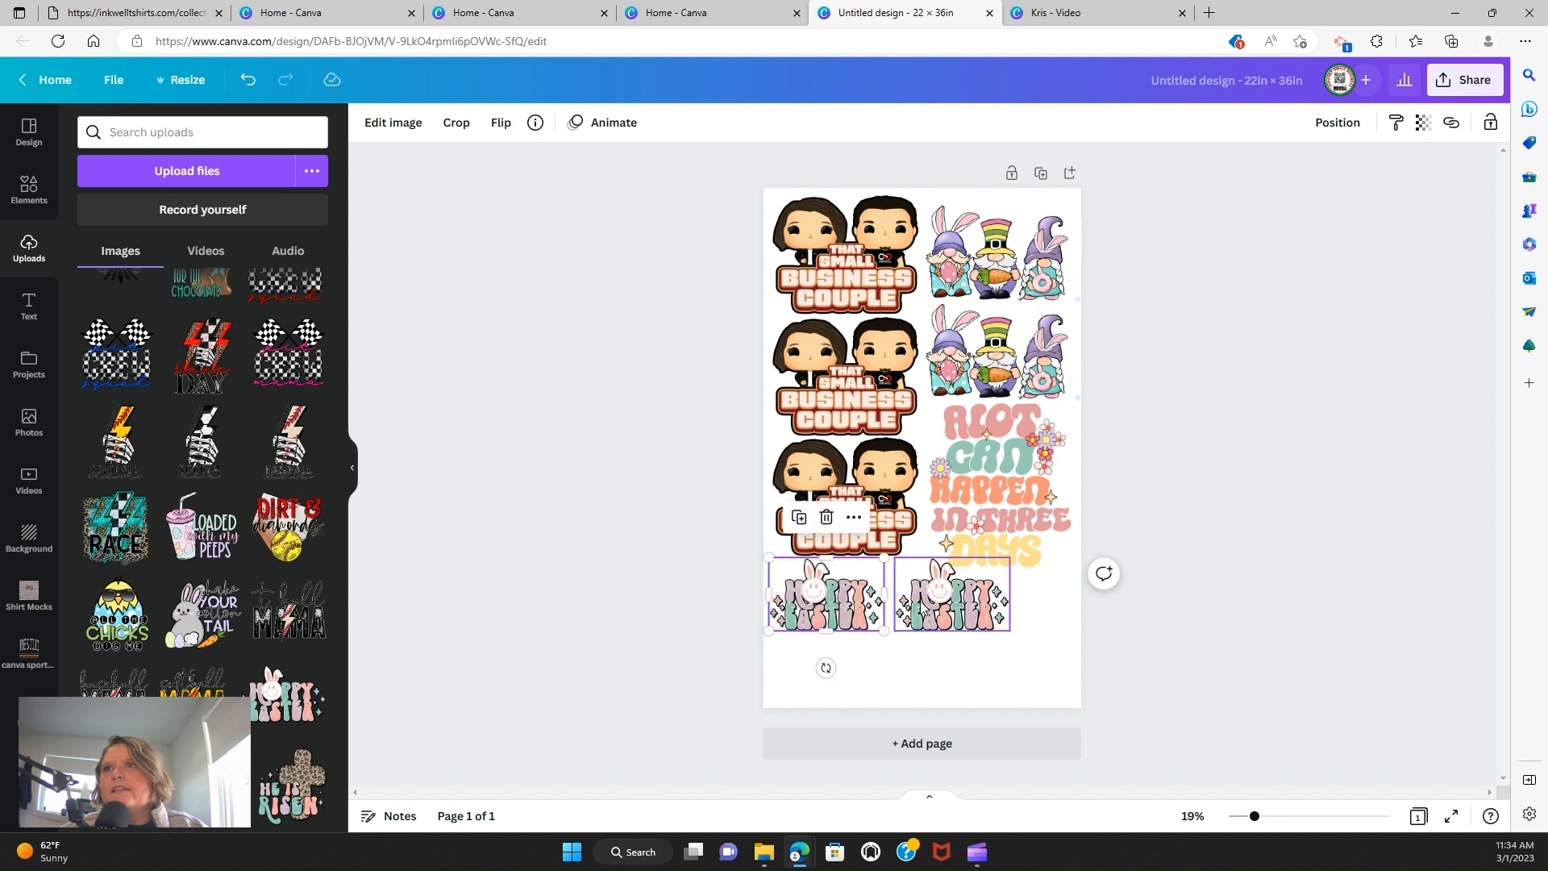
pyautogui.click(1004, 674)
pyautogui.moveTo(949, 623); pyautogui.dragTo(934, 616)
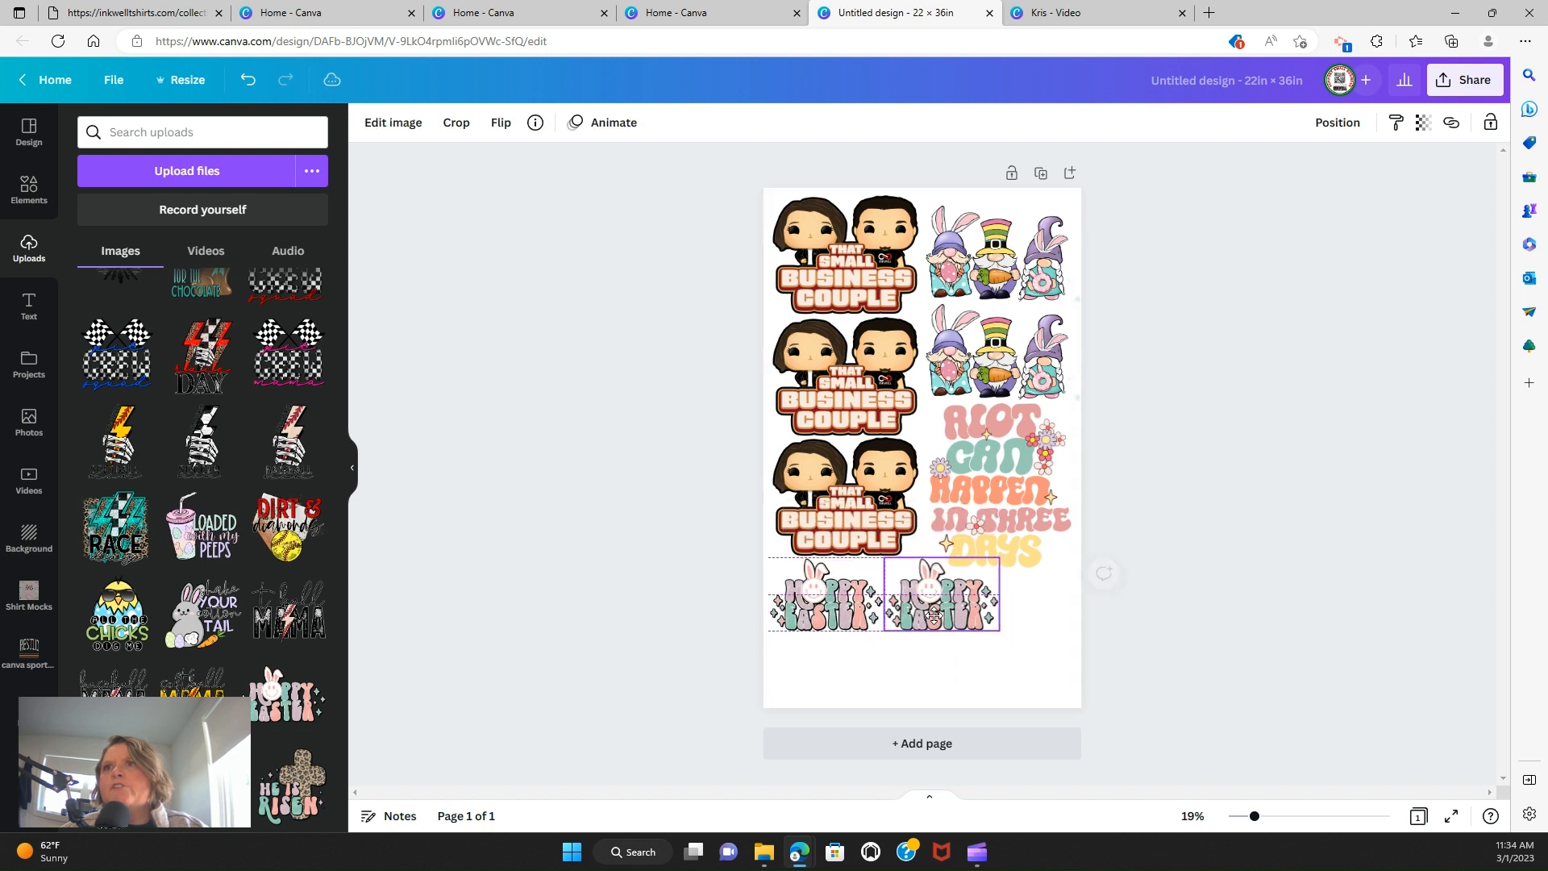
pyautogui.click(1212, 573)
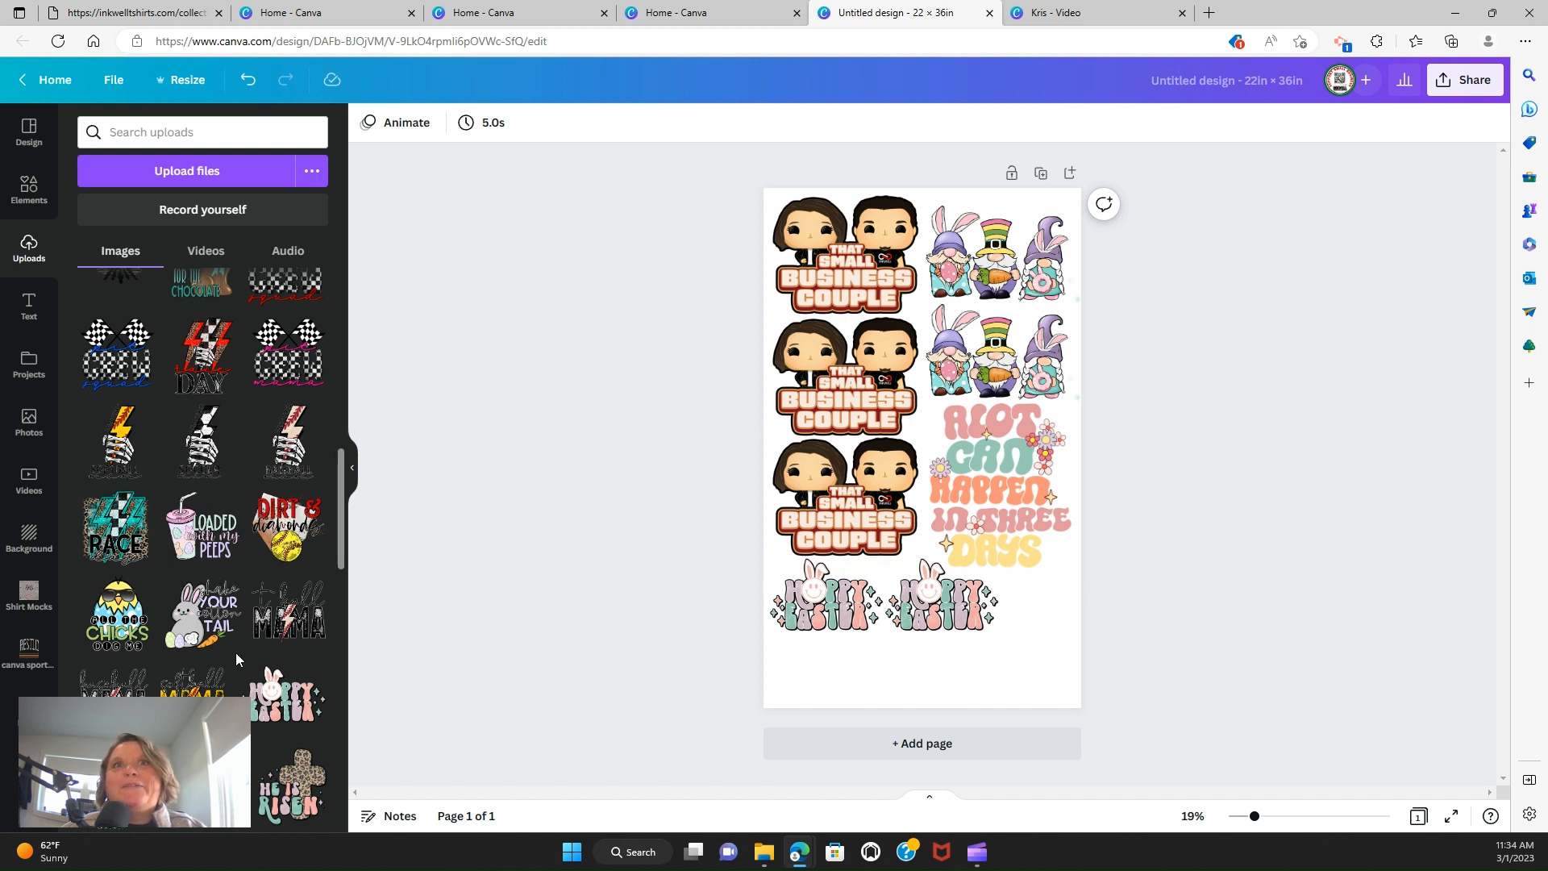
# Add the uploaded He Is Risen cross image, shrink it and move it to the page's lower-right corner
pyautogui.scroll(-3, 235, 651)
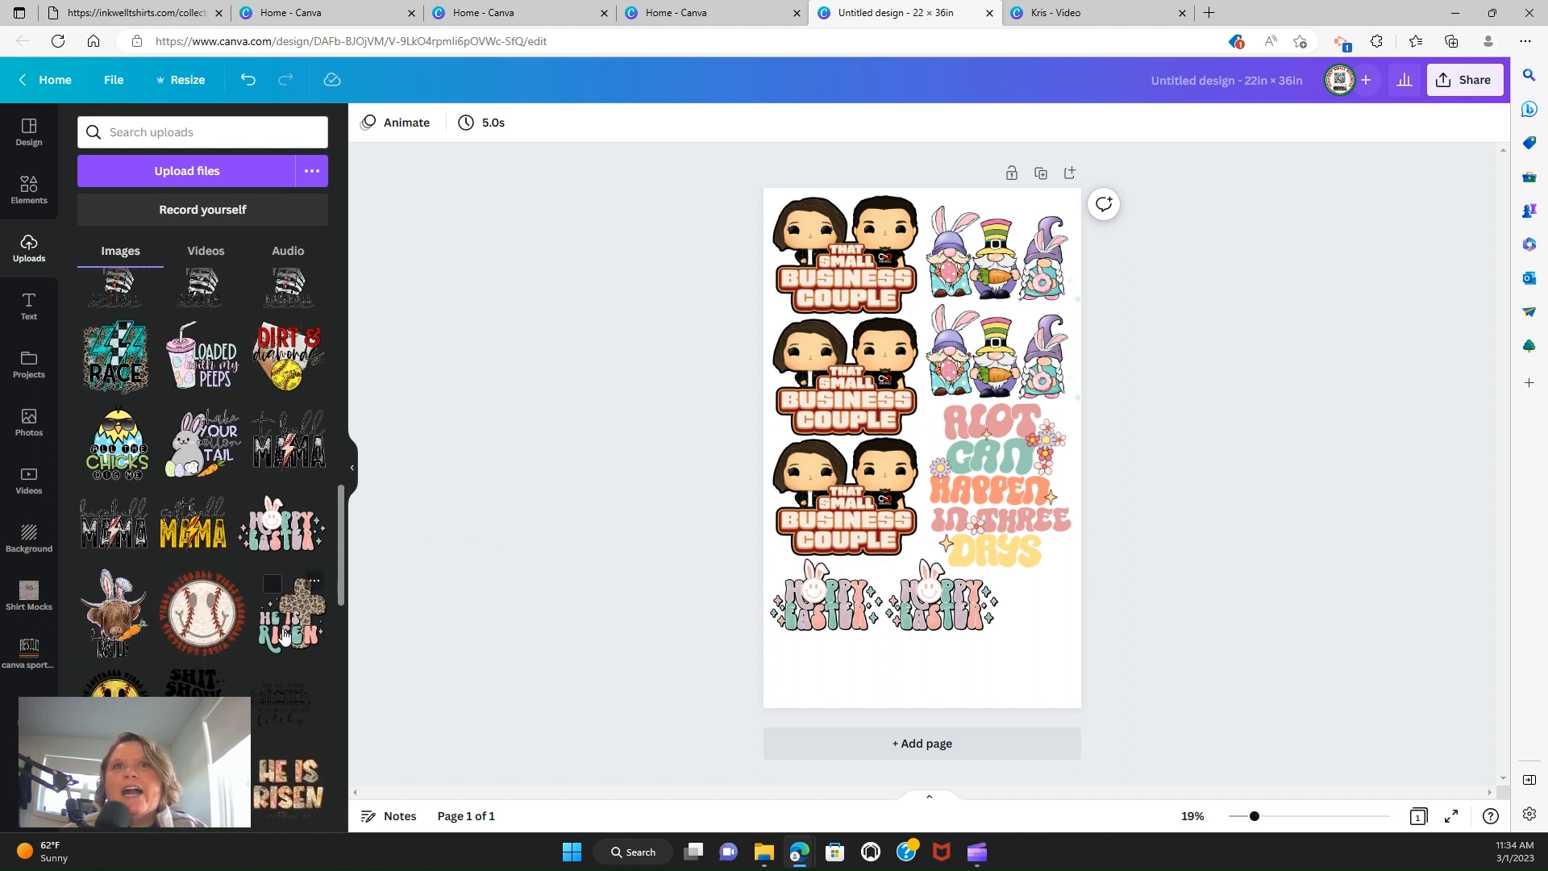
pyautogui.click(284, 634)
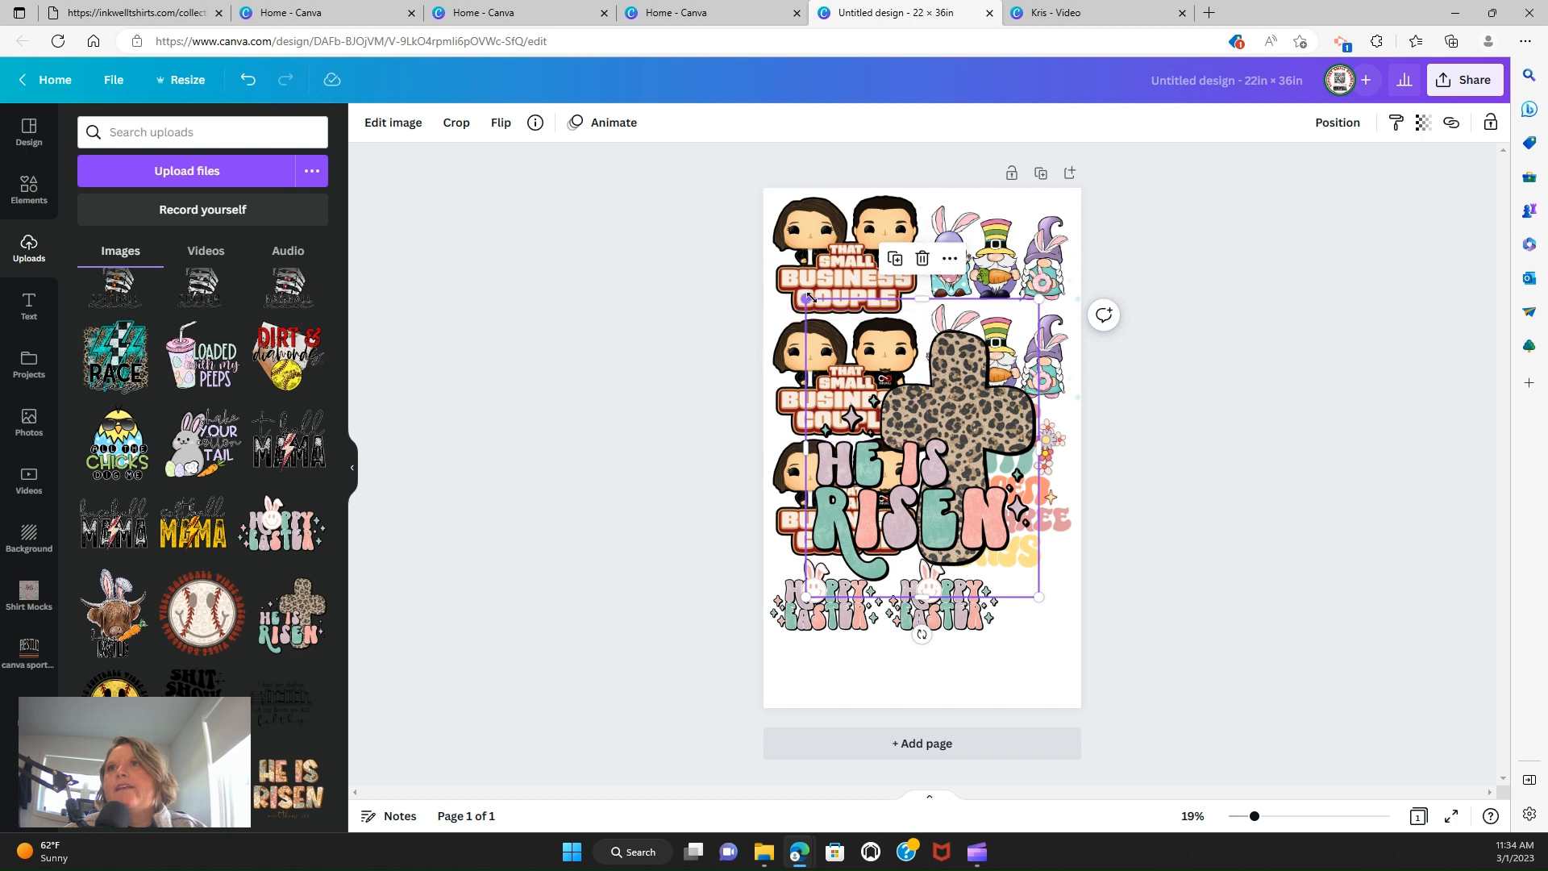
pyautogui.moveTo(810, 296); pyautogui.dragTo(915, 437)
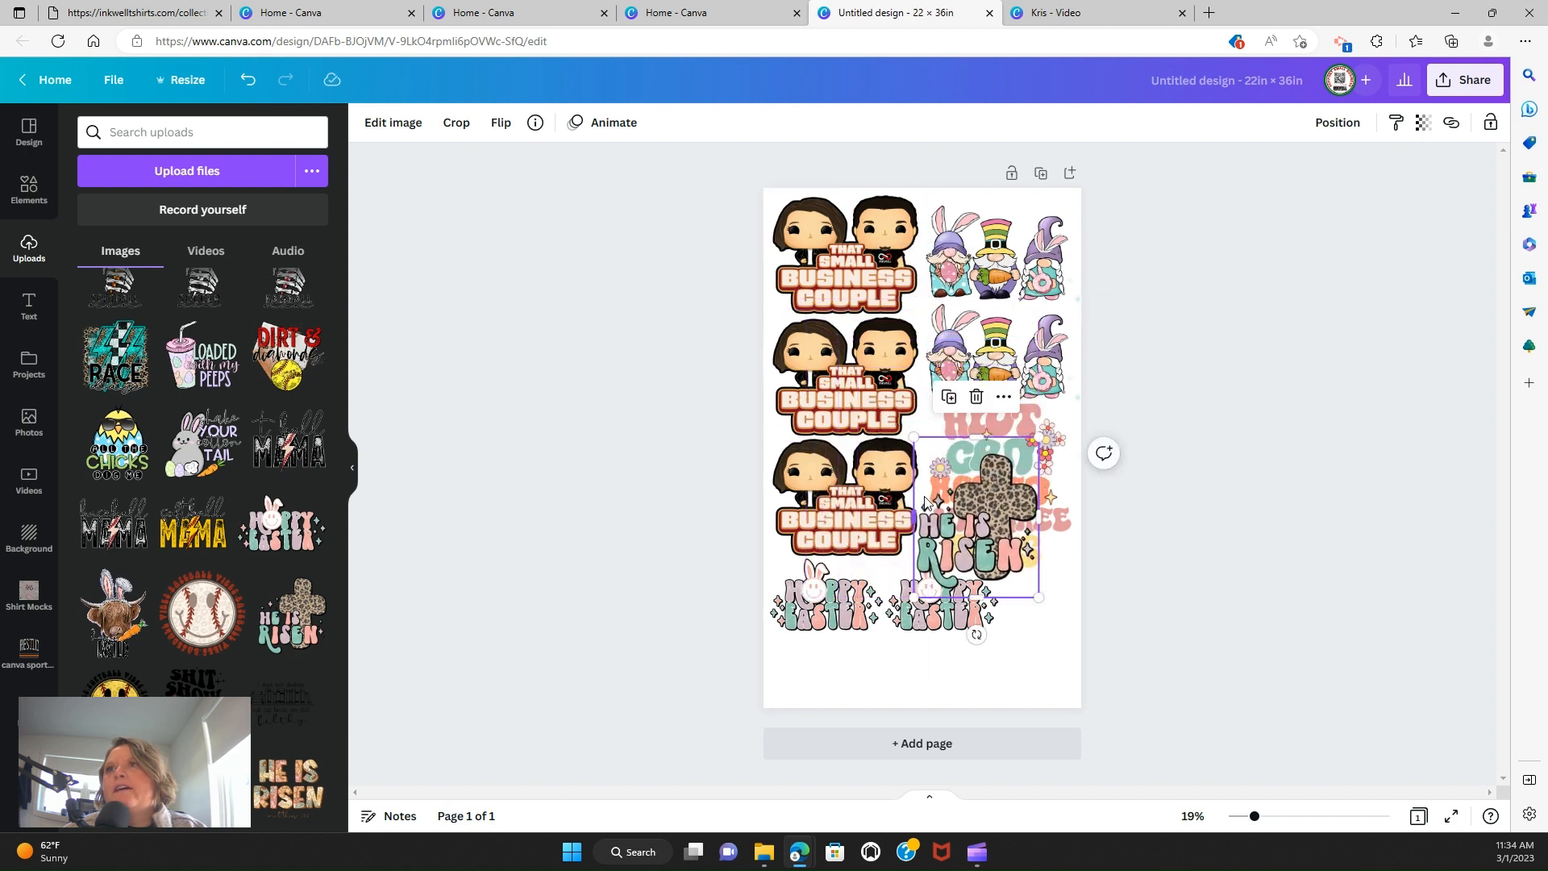
pyautogui.moveTo(1009, 595); pyautogui.dragTo(1008, 633)
# Rotate both Hoppy Easter images a quarter turn clockwise and place them side by side in the page's lower-left corner
pyautogui.click(823, 594)
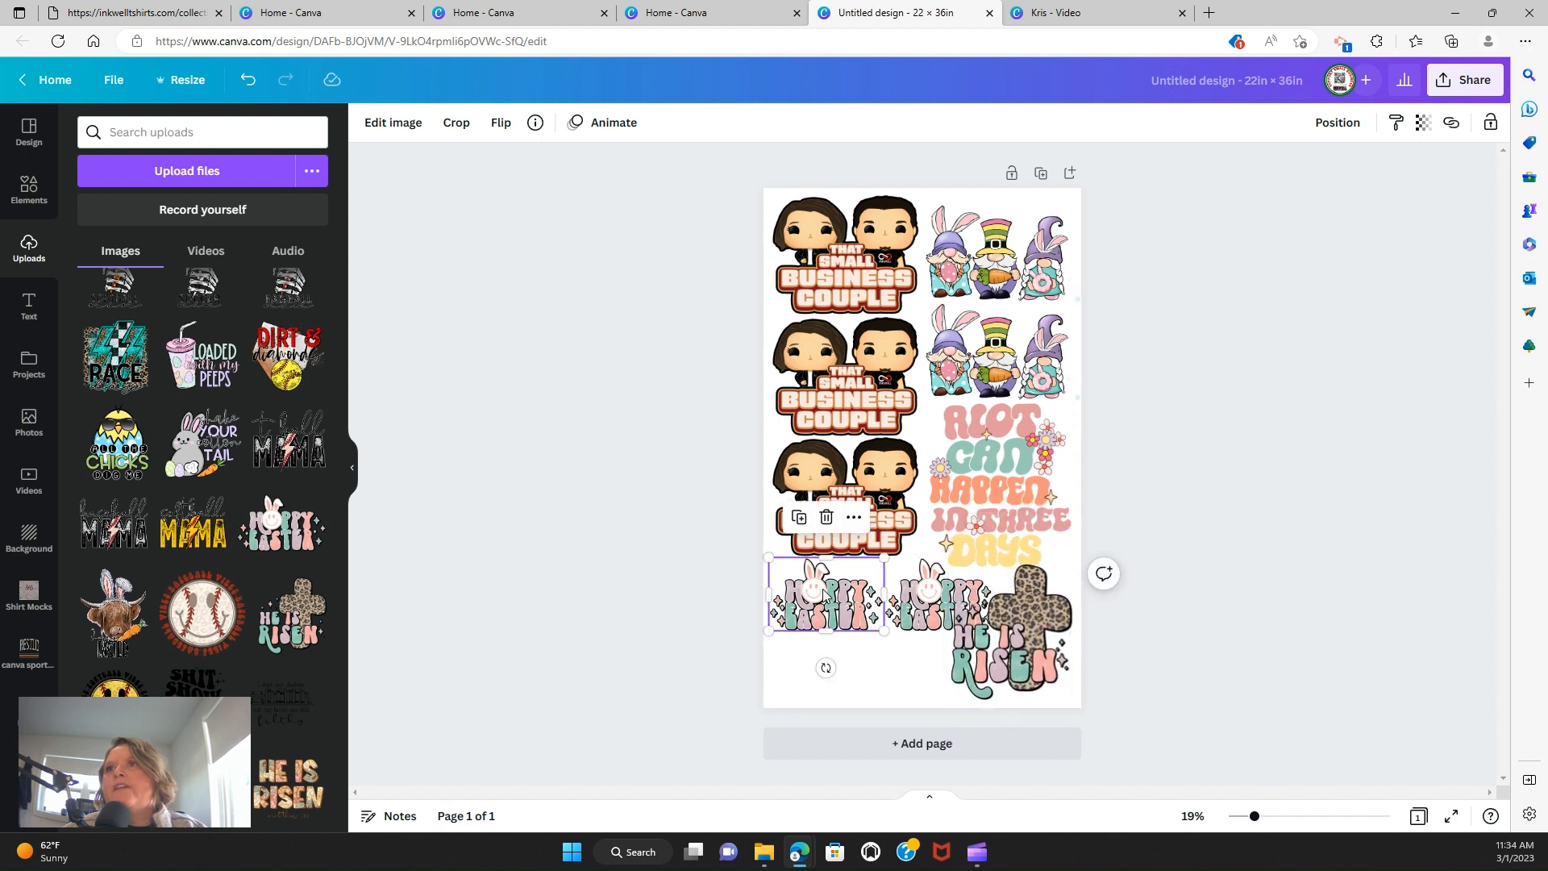
pyautogui.moveTo(818, 668); pyautogui.dragTo(723, 588)
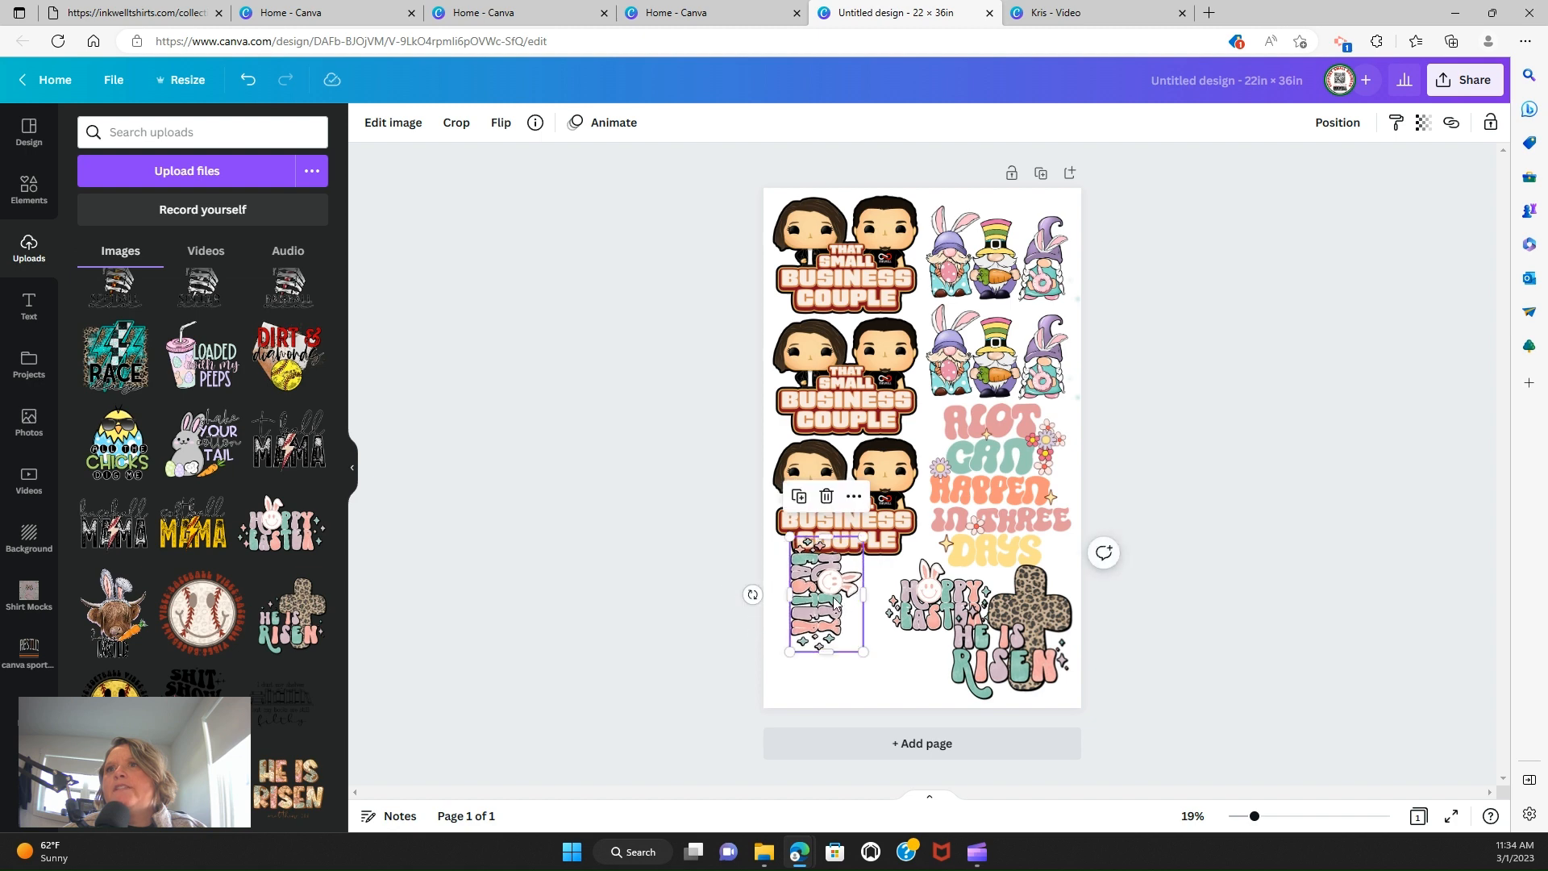
pyautogui.moveTo(836, 601); pyautogui.dragTo(894, 633)
pyautogui.click(925, 625)
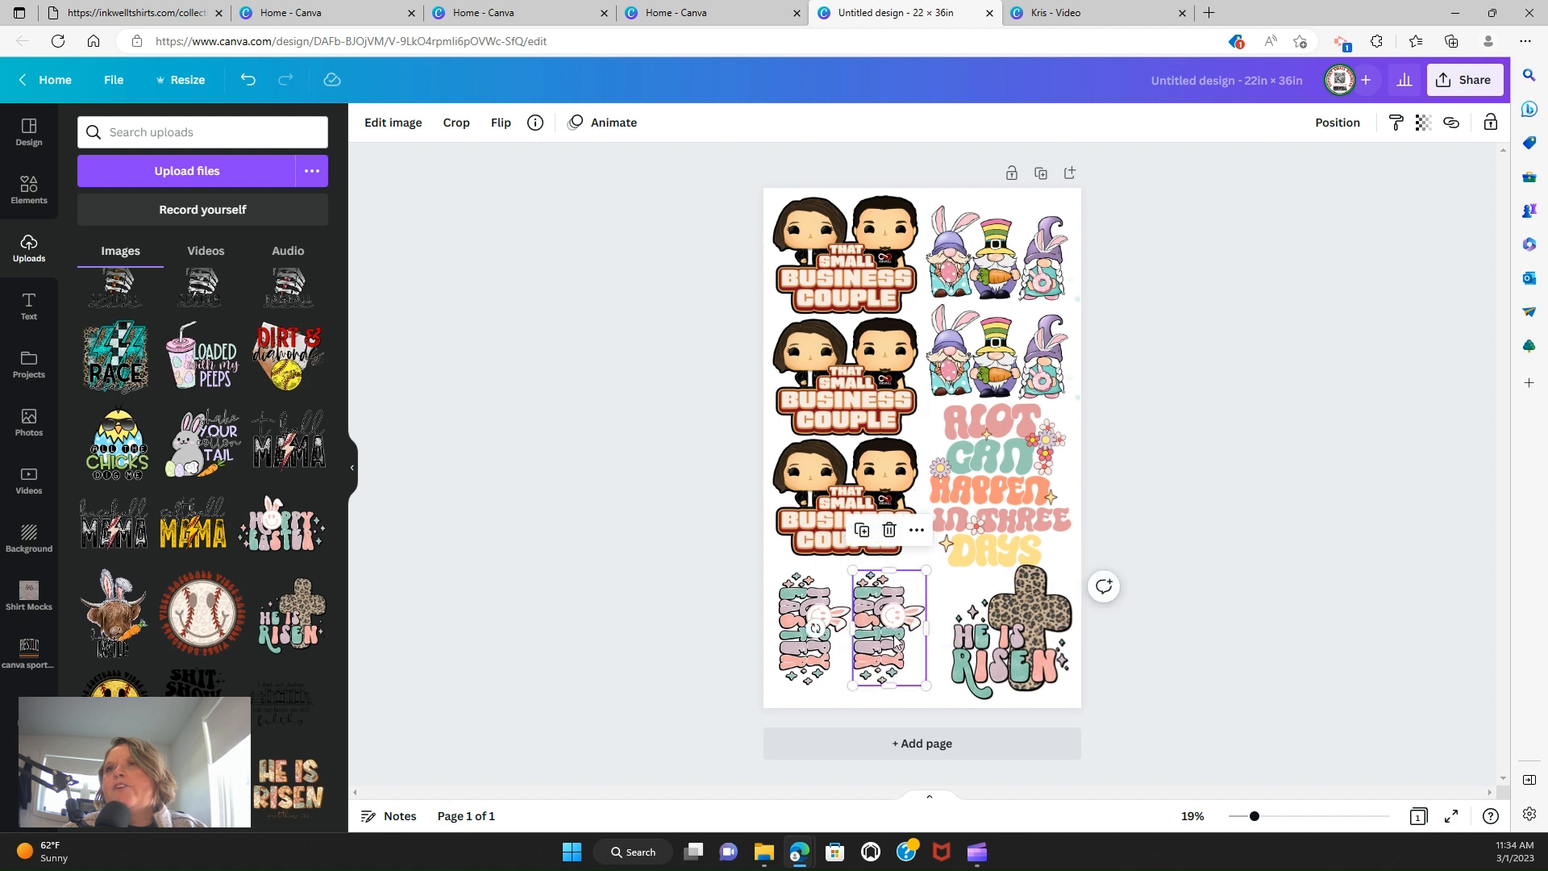
pyautogui.click(1322, 619)
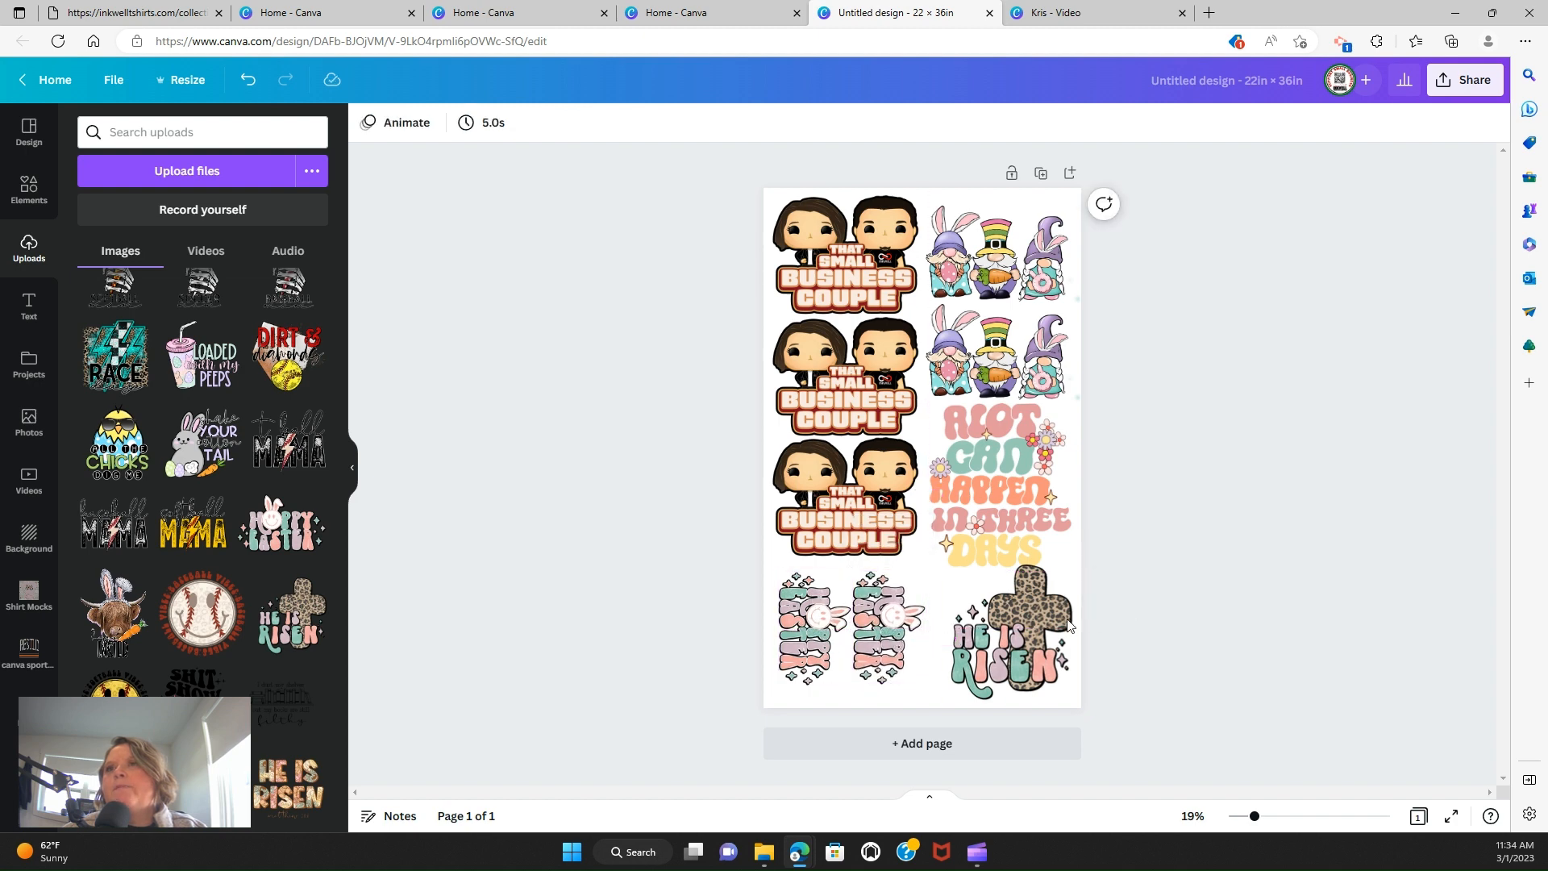
# Place a much smaller duplicate of the couple image in the gap between the Hoppy Easter and He Is Risen images
pyautogui.click(940, 598)
pyautogui.click(877, 501)
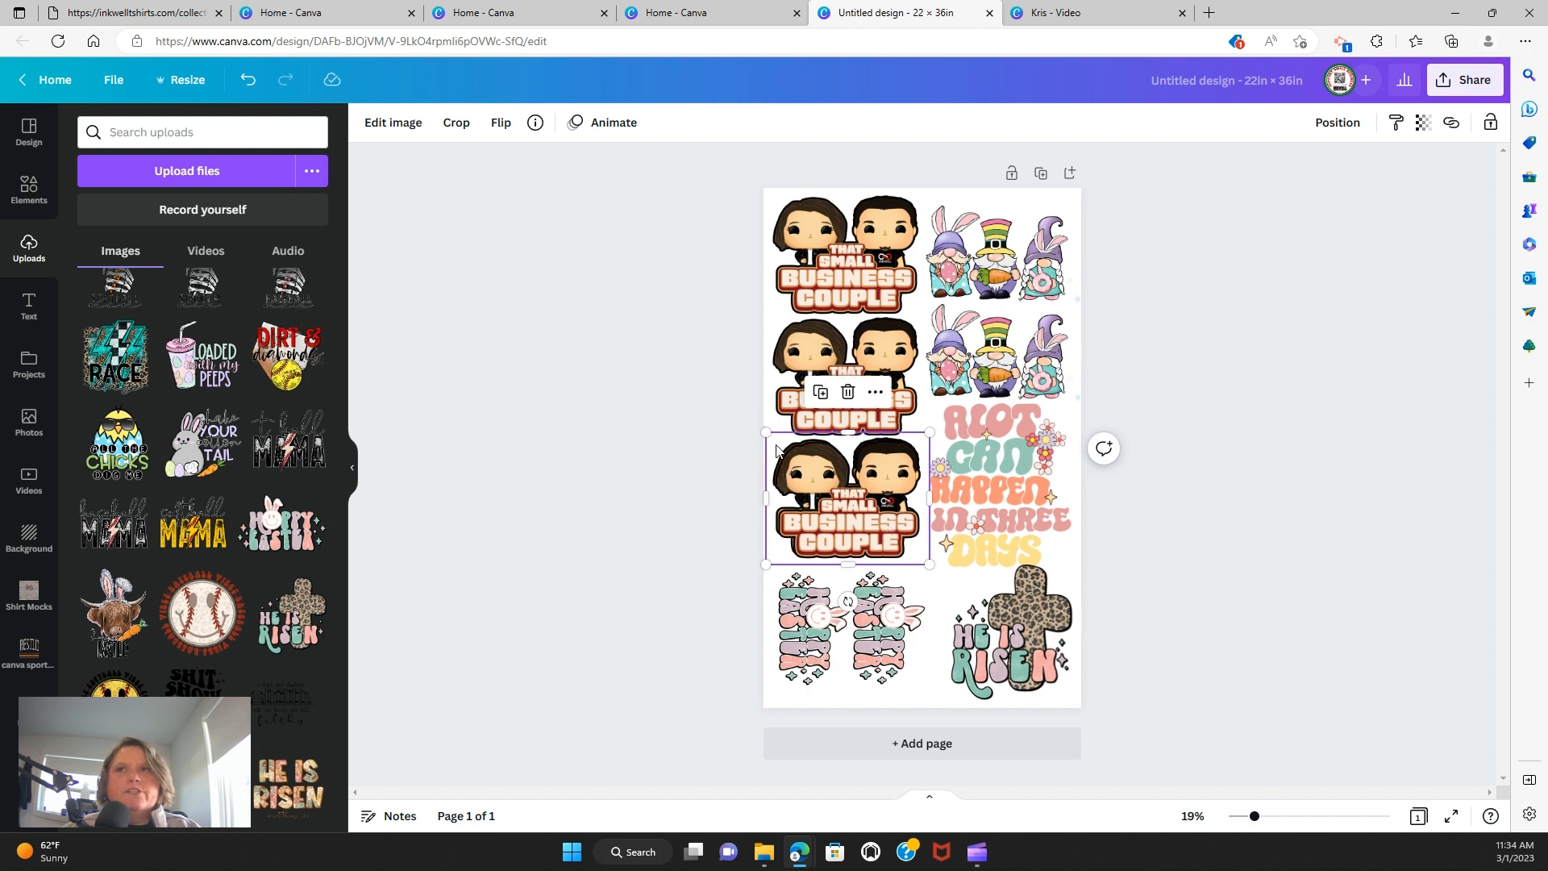
pyautogui.moveTo(766, 433); pyautogui.dragTo(942, 596)
pyautogui.click(1250, 580)
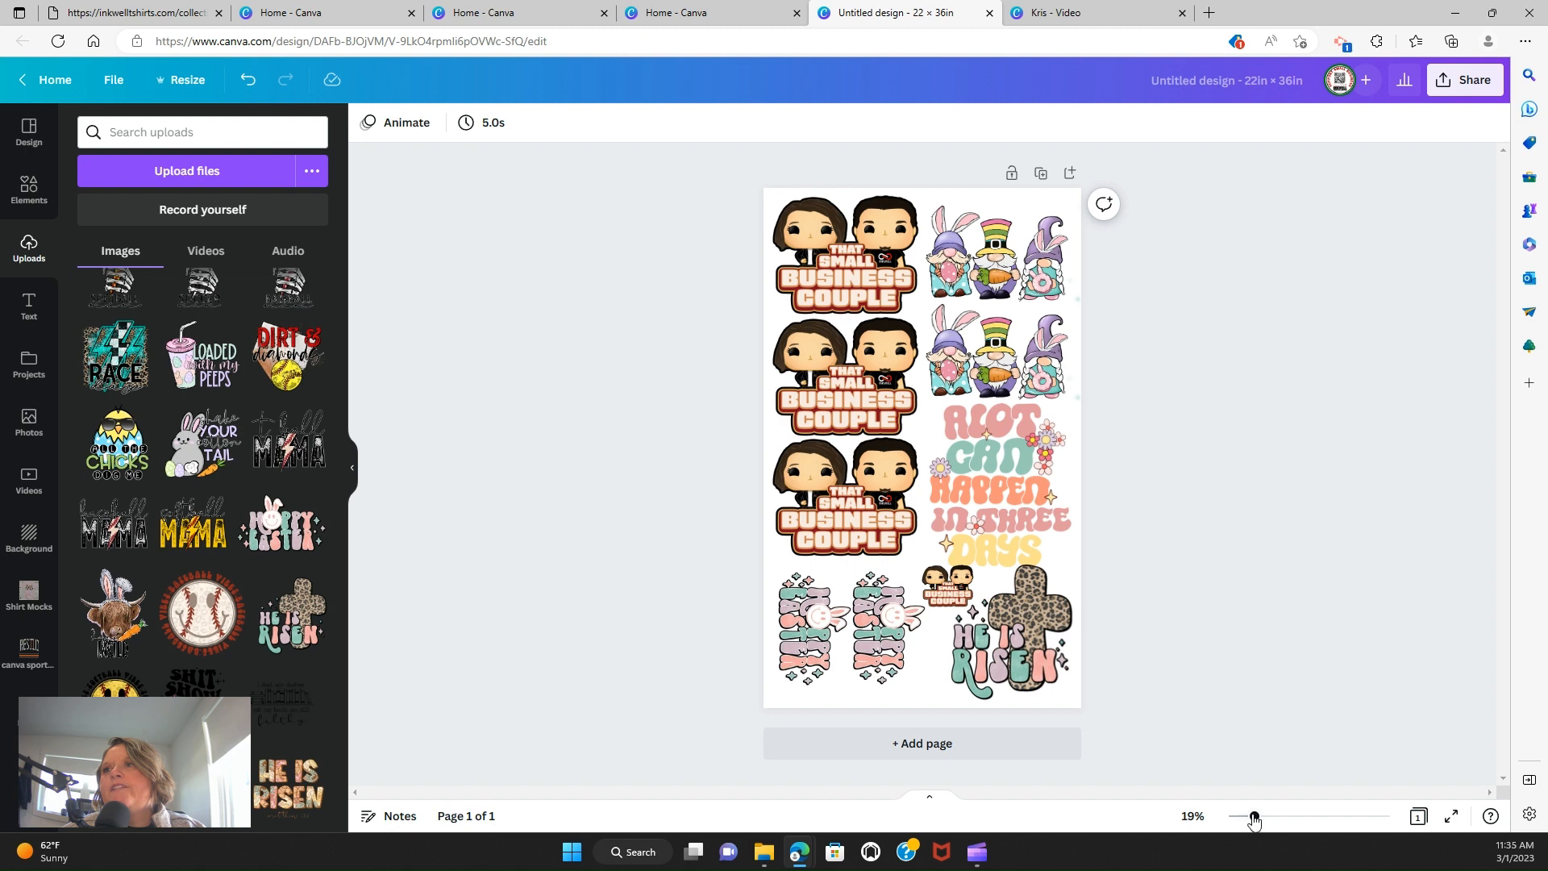
# Nudge the Riot Can Happen image up slightly to open space above the small couple image and the cross
pyautogui.click(1283, 819)
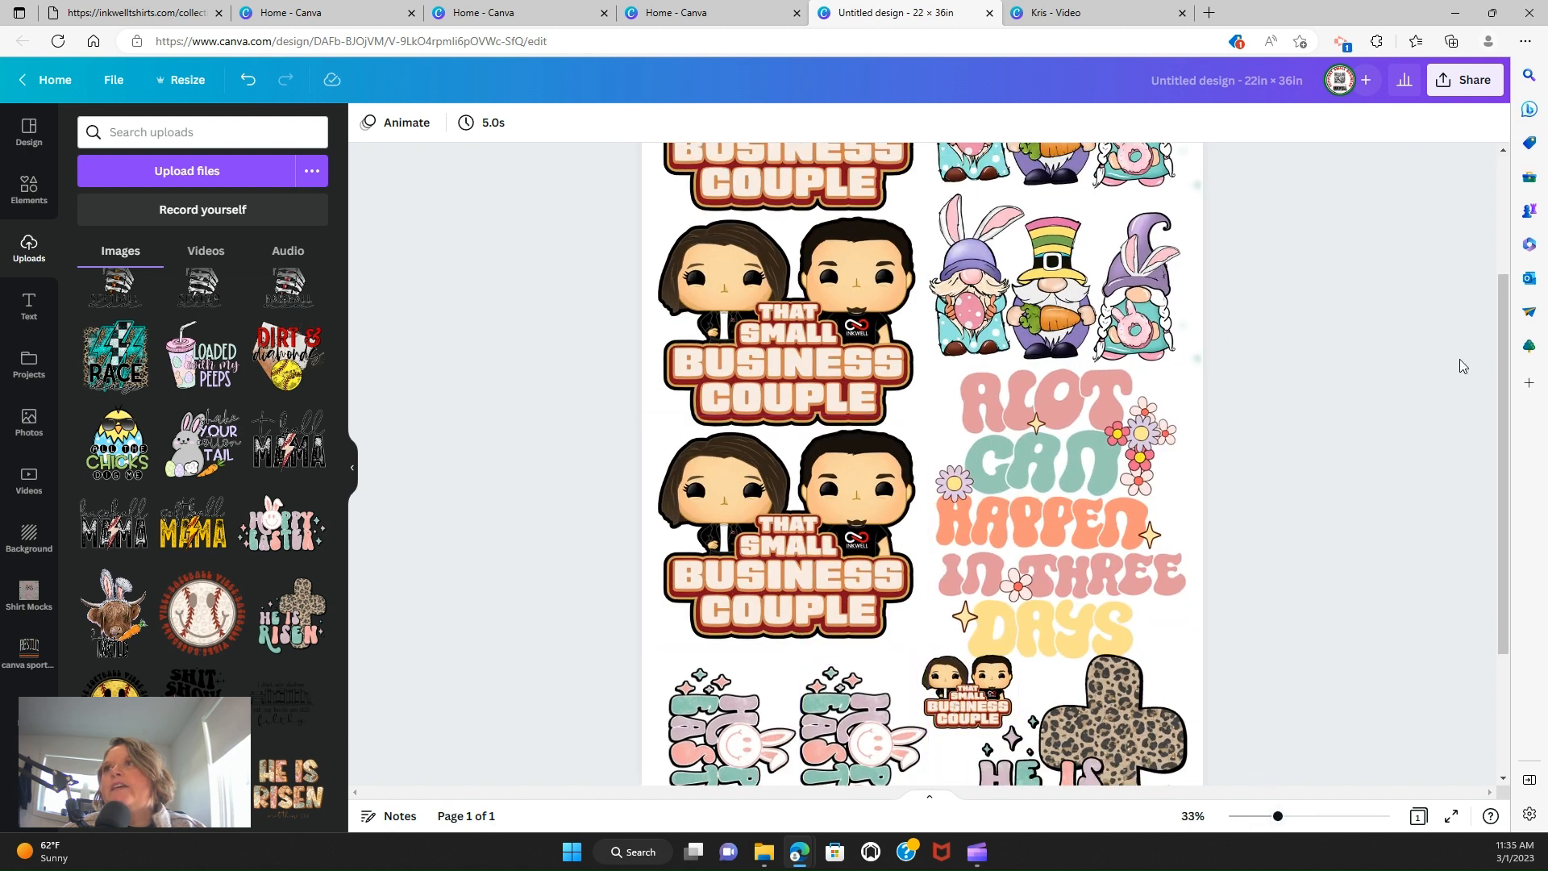
pyautogui.moveTo(1496, 362); pyautogui.dragTo(1498, 400)
pyautogui.click(960, 477)
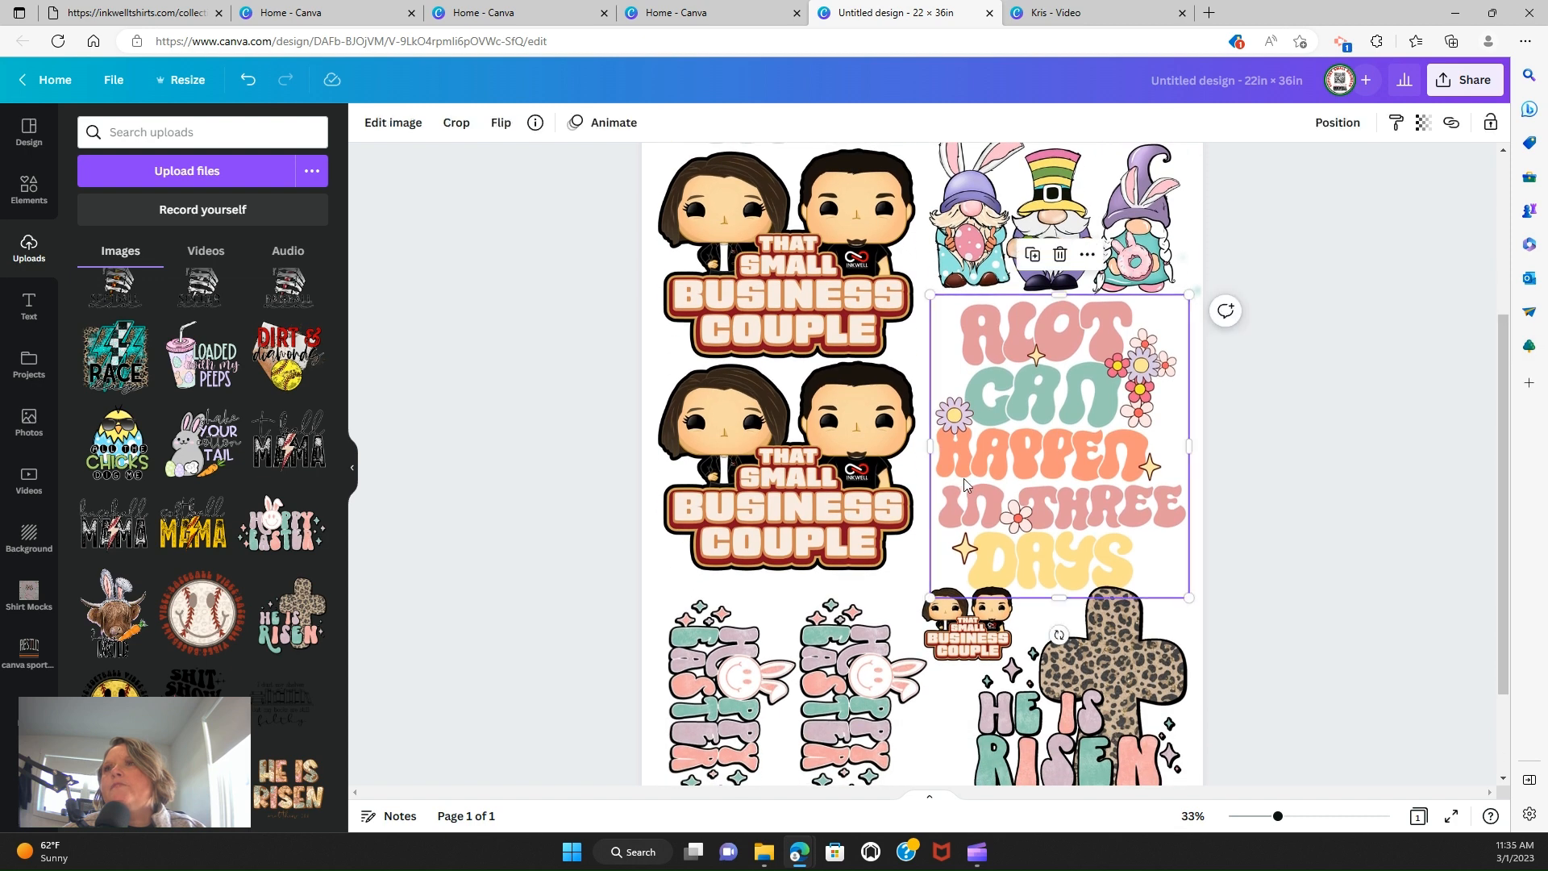
pyautogui.press('Up')
pyautogui.press('Up')
pyautogui.press('Up')
pyautogui.press('Up')
pyautogui.press('Up')
pyautogui.press('Up')
pyautogui.press('Up')
pyautogui.press('Up')
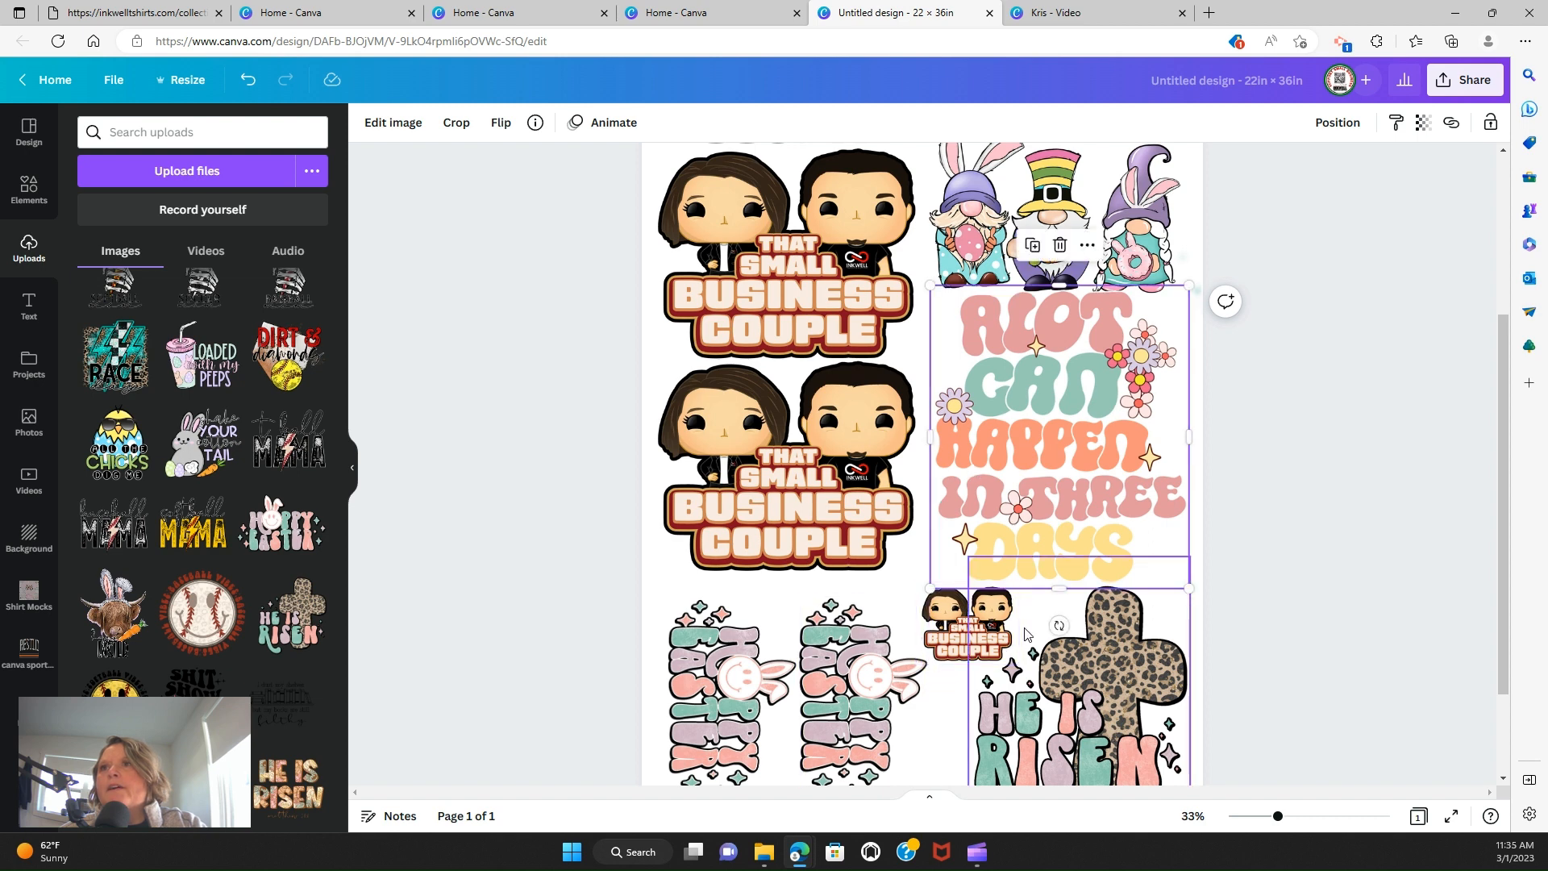
# Nudge the small couple image slightly left and down within its gap beside the cross
pyautogui.click(977, 592)
pyautogui.click(935, 627)
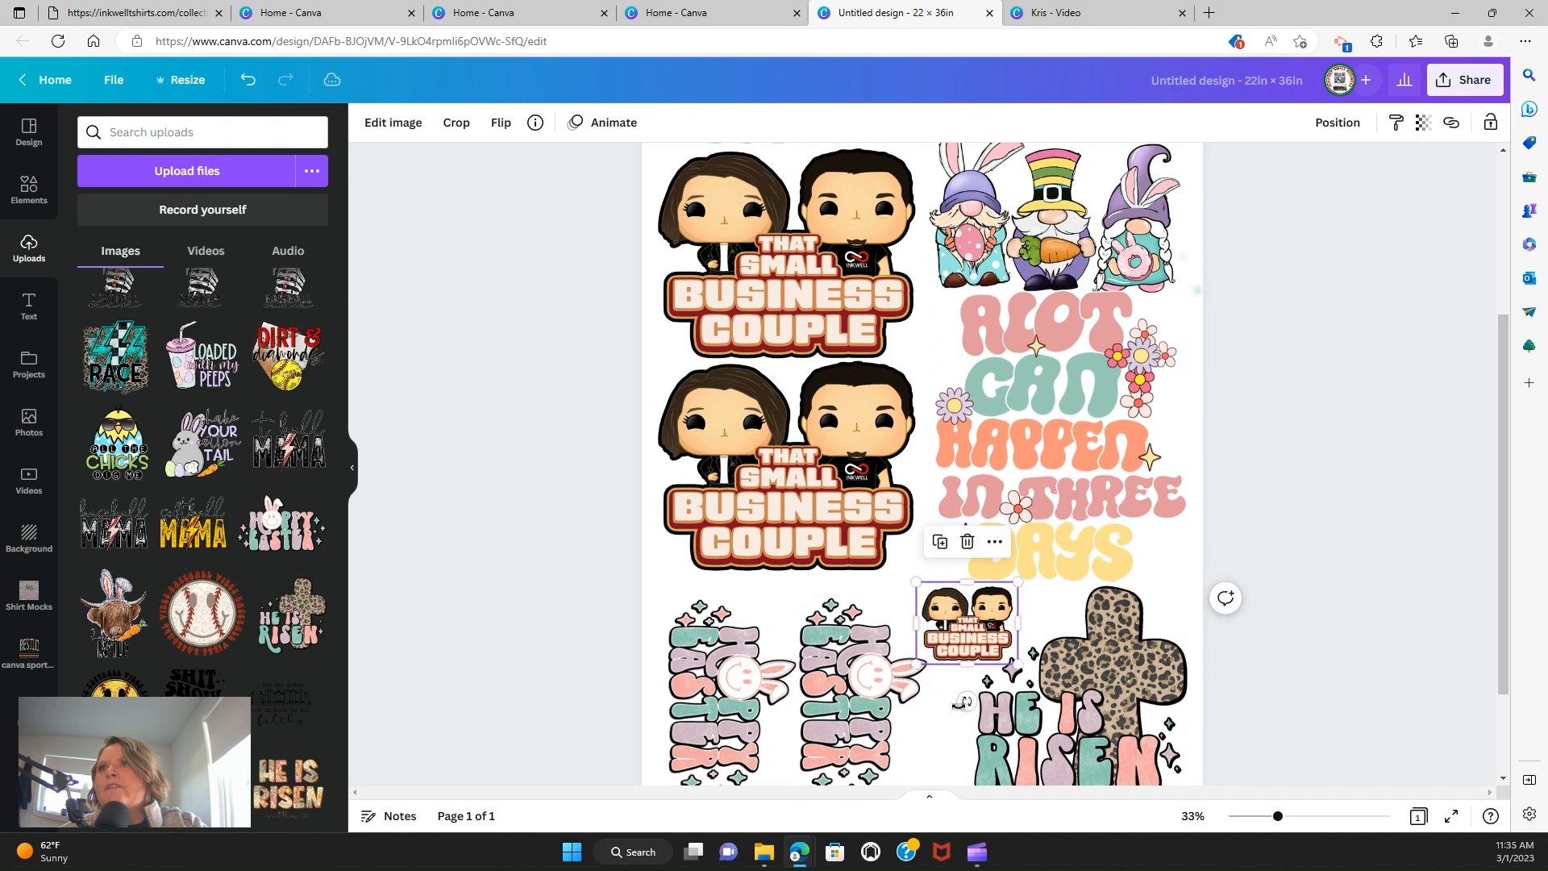
pyautogui.click(905, 587)
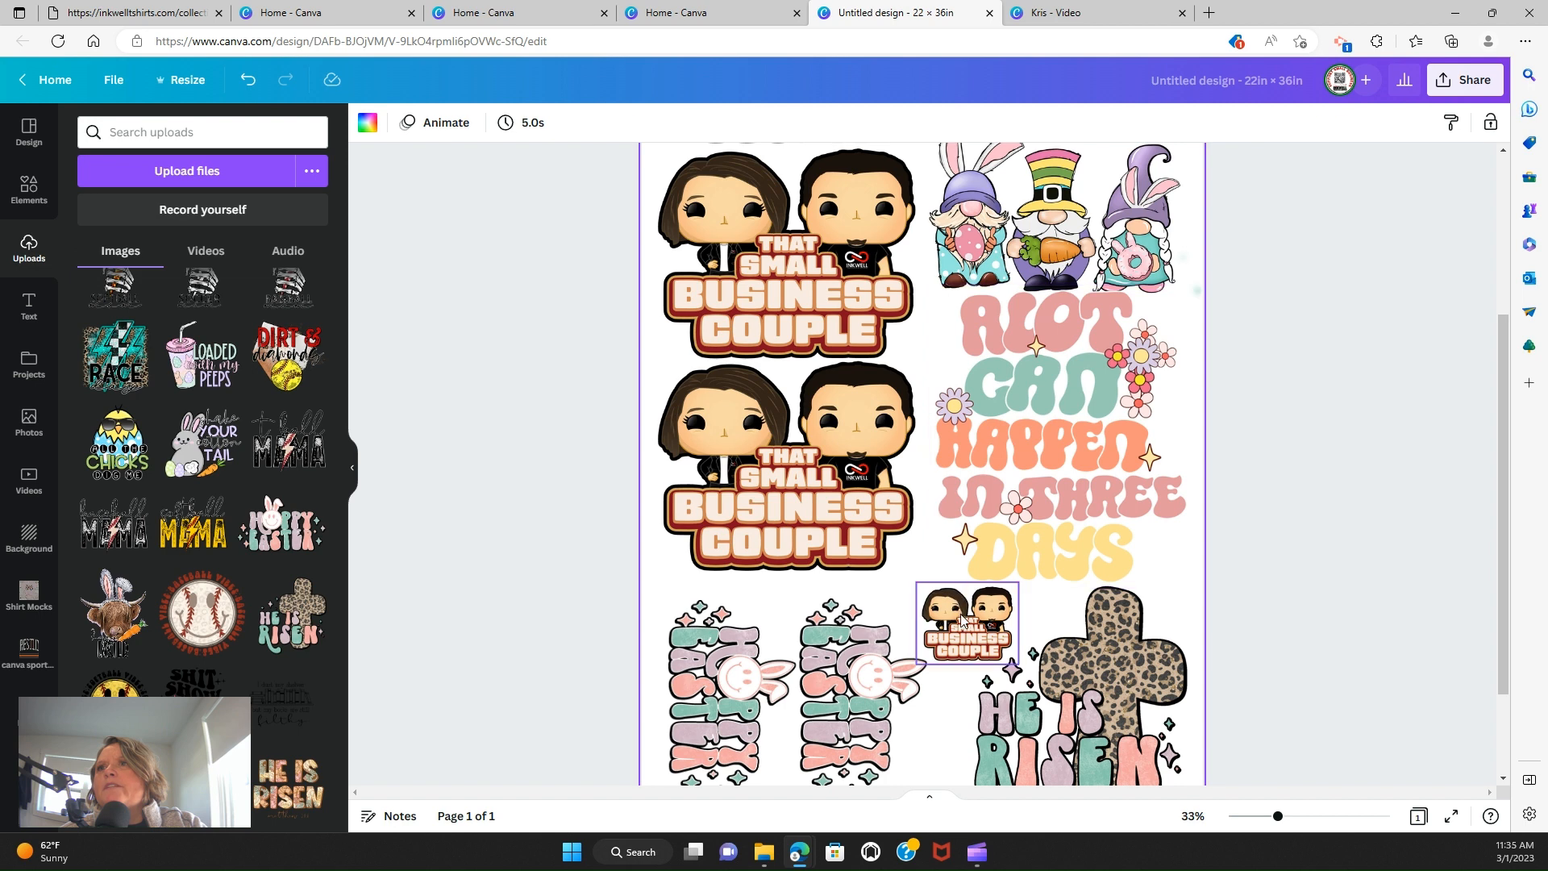
pyautogui.click(963, 619)
pyautogui.press('Left')
pyautogui.press('Left')
pyautogui.press('Left')
pyautogui.press('Left')
pyautogui.press('Left')
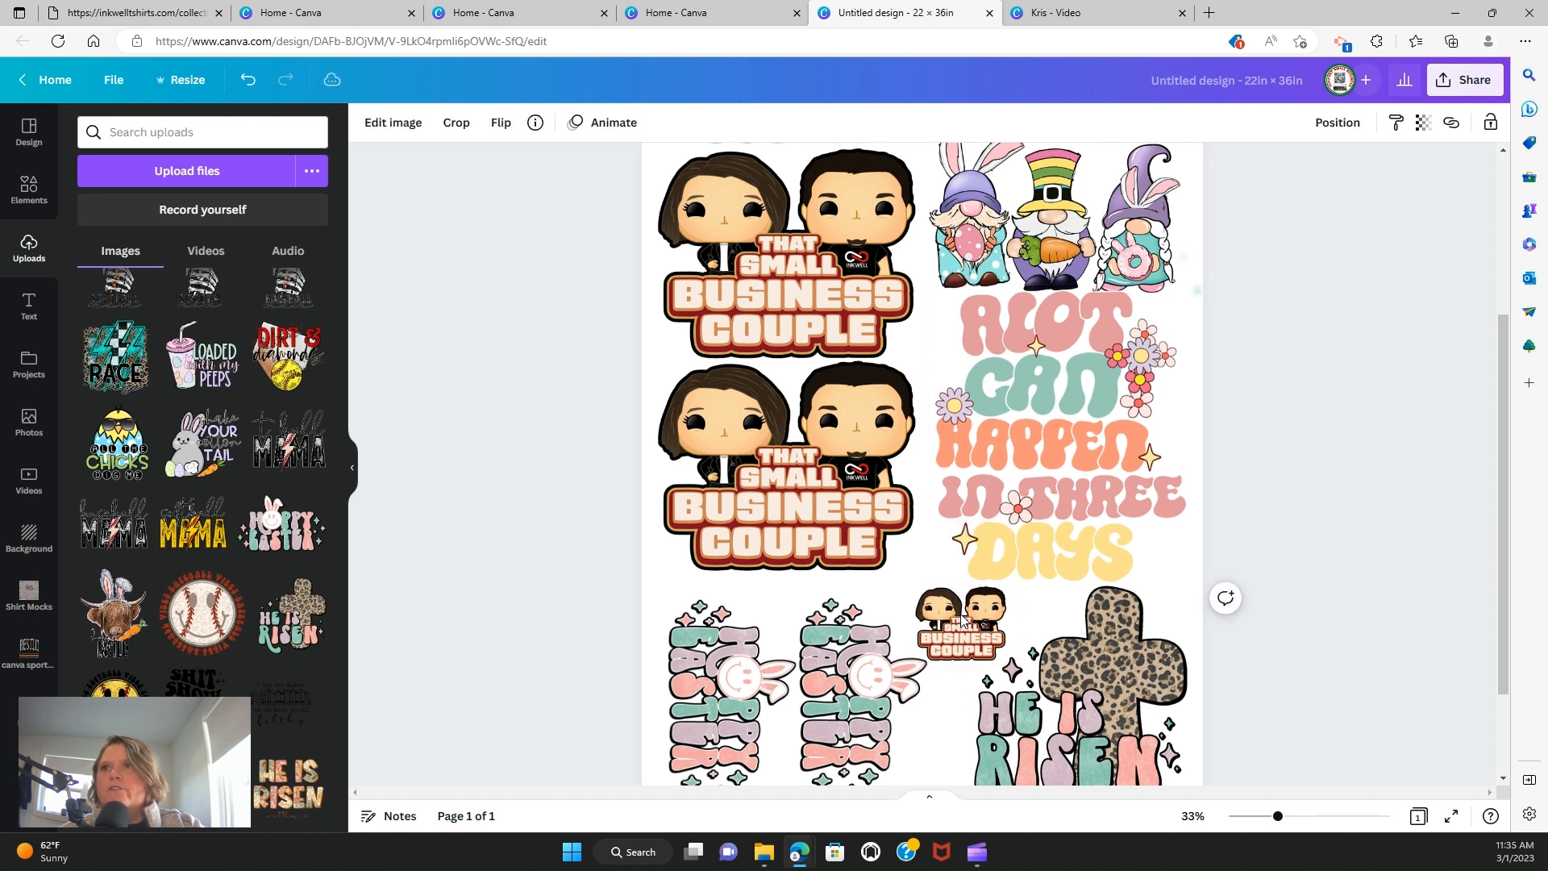
pyautogui.press('Down')
pyautogui.press('Down')
pyautogui.press('Right')
pyautogui.press('Right')
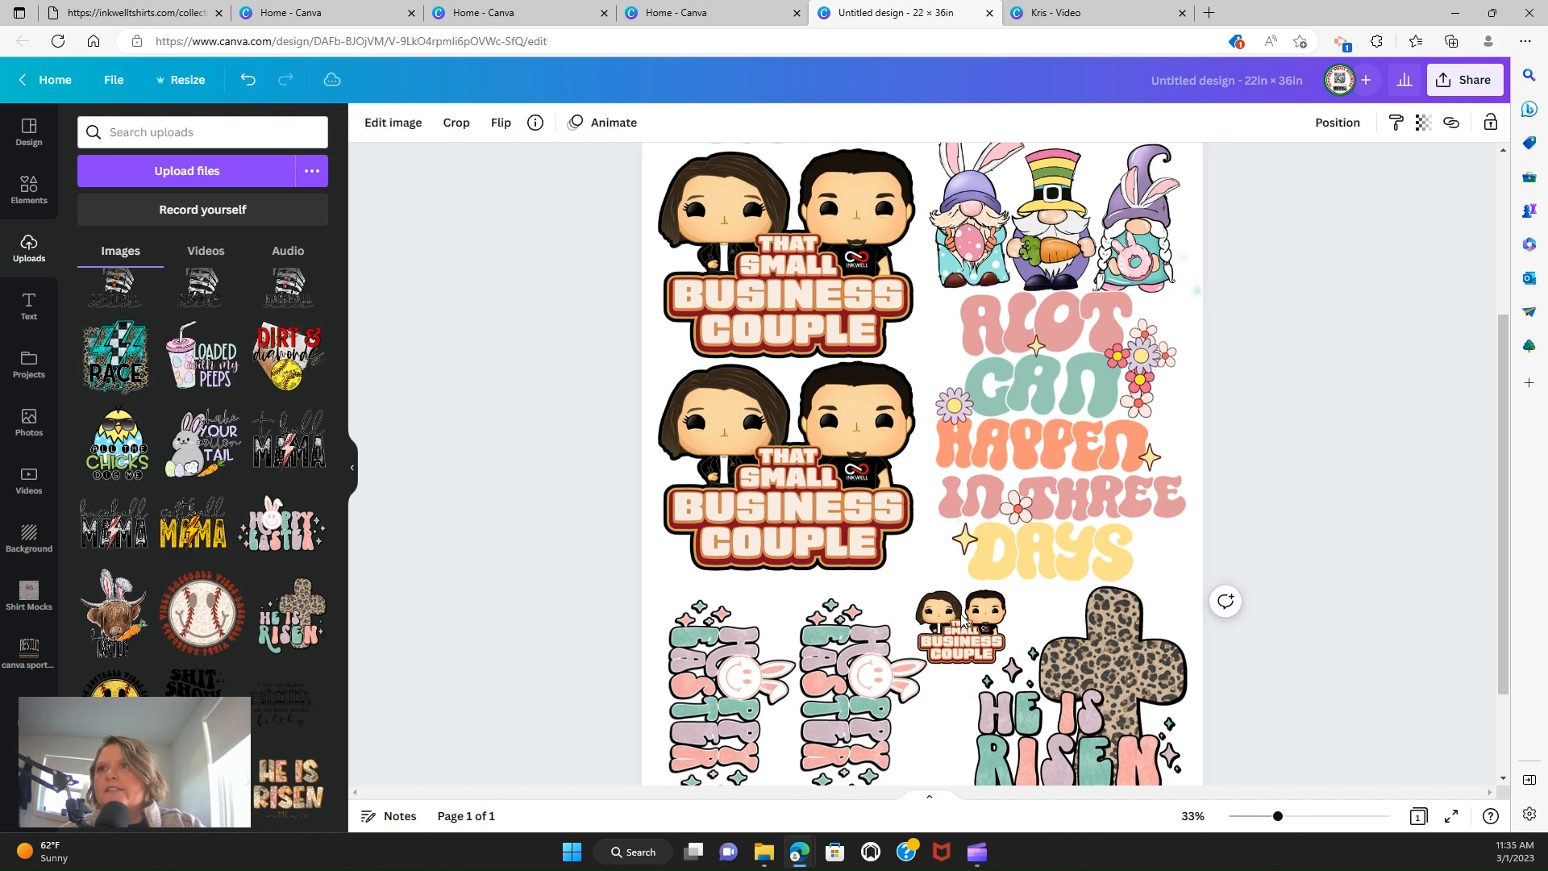
pyautogui.click(1400, 514)
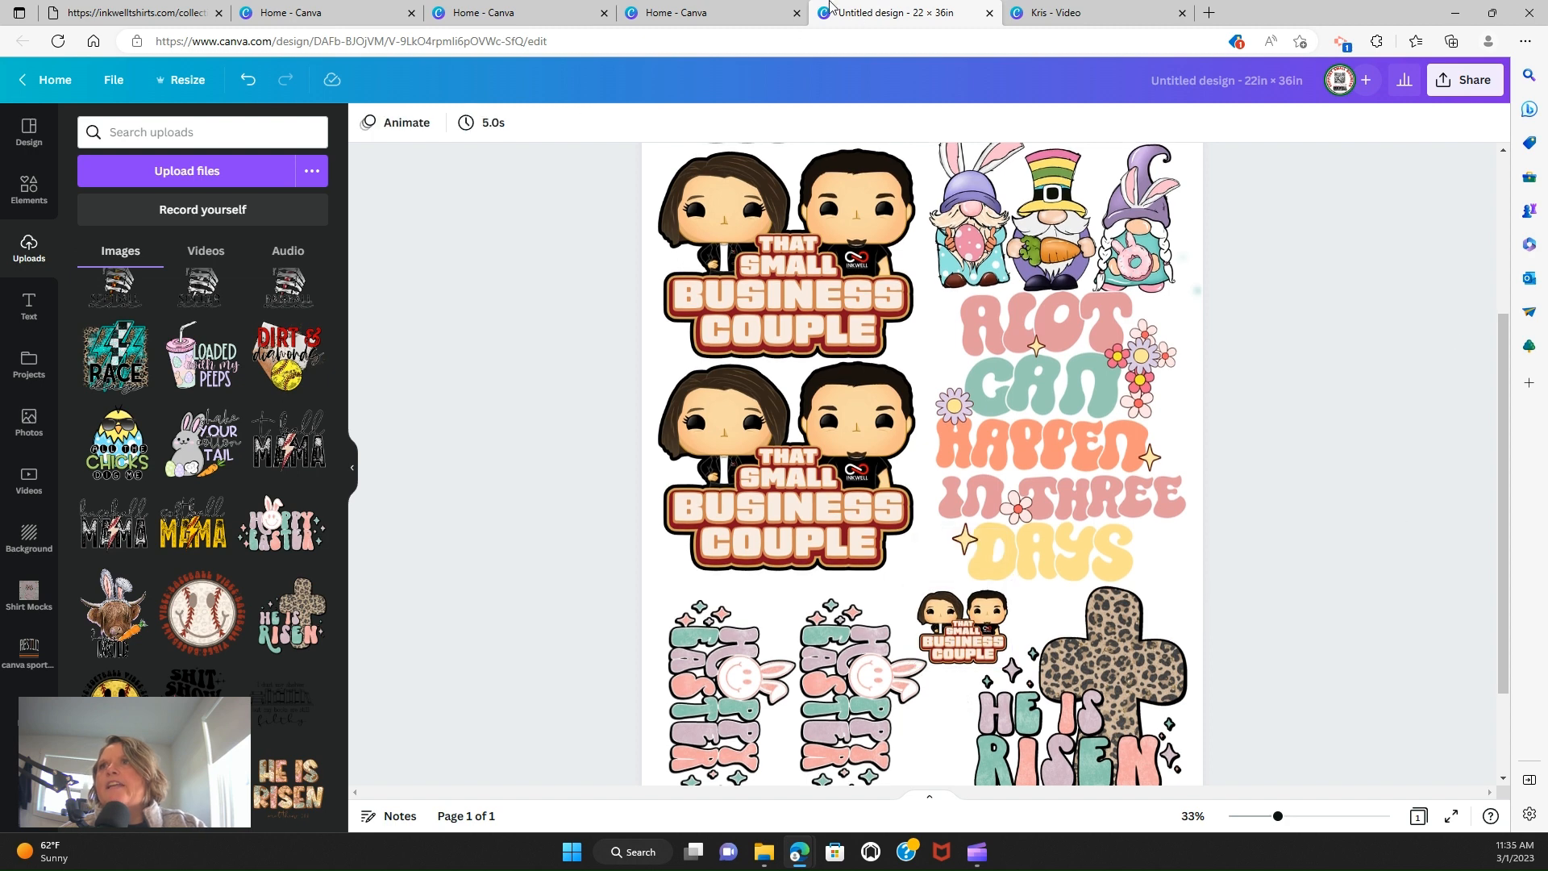
# Set the page background to the light beige-grey brand color
pyautogui.click(664, 343)
pyautogui.click(639, 403)
pyautogui.click(644, 412)
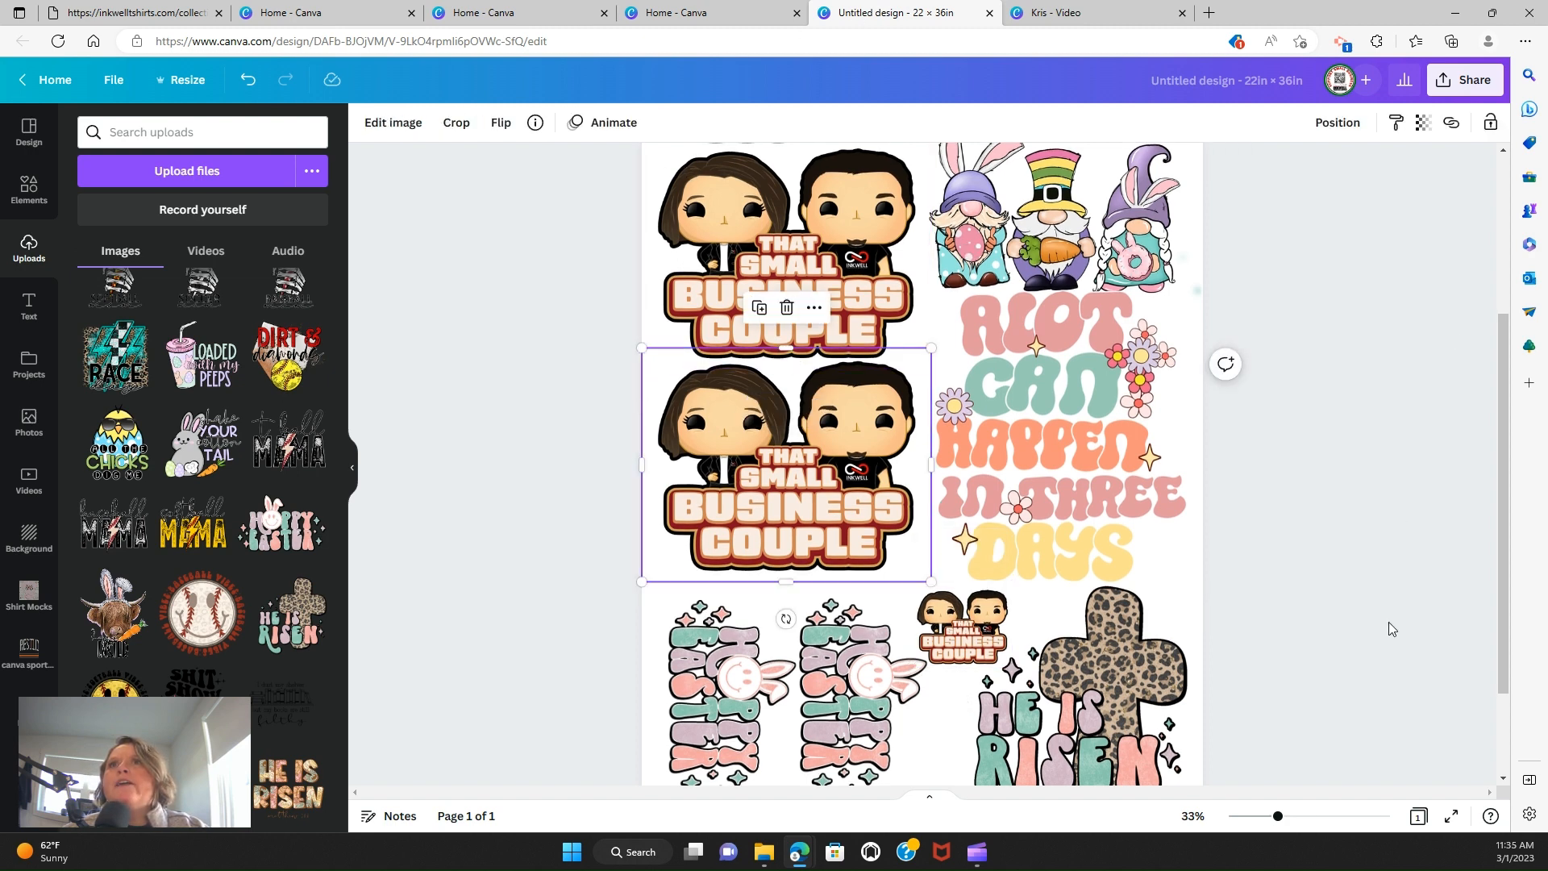
pyautogui.click(1198, 548)
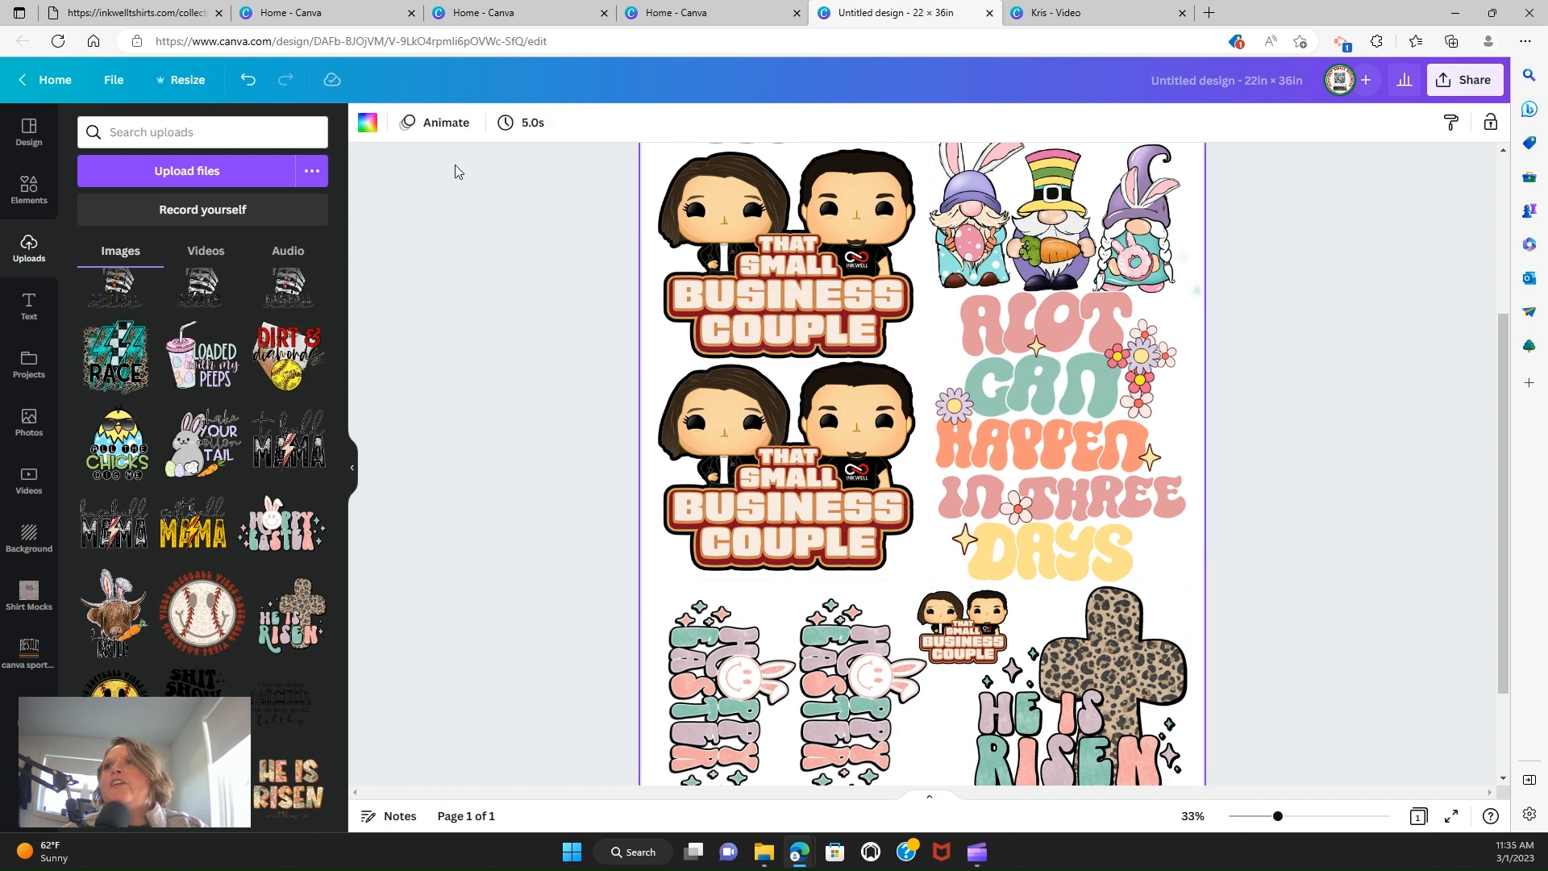
pyautogui.click(368, 122)
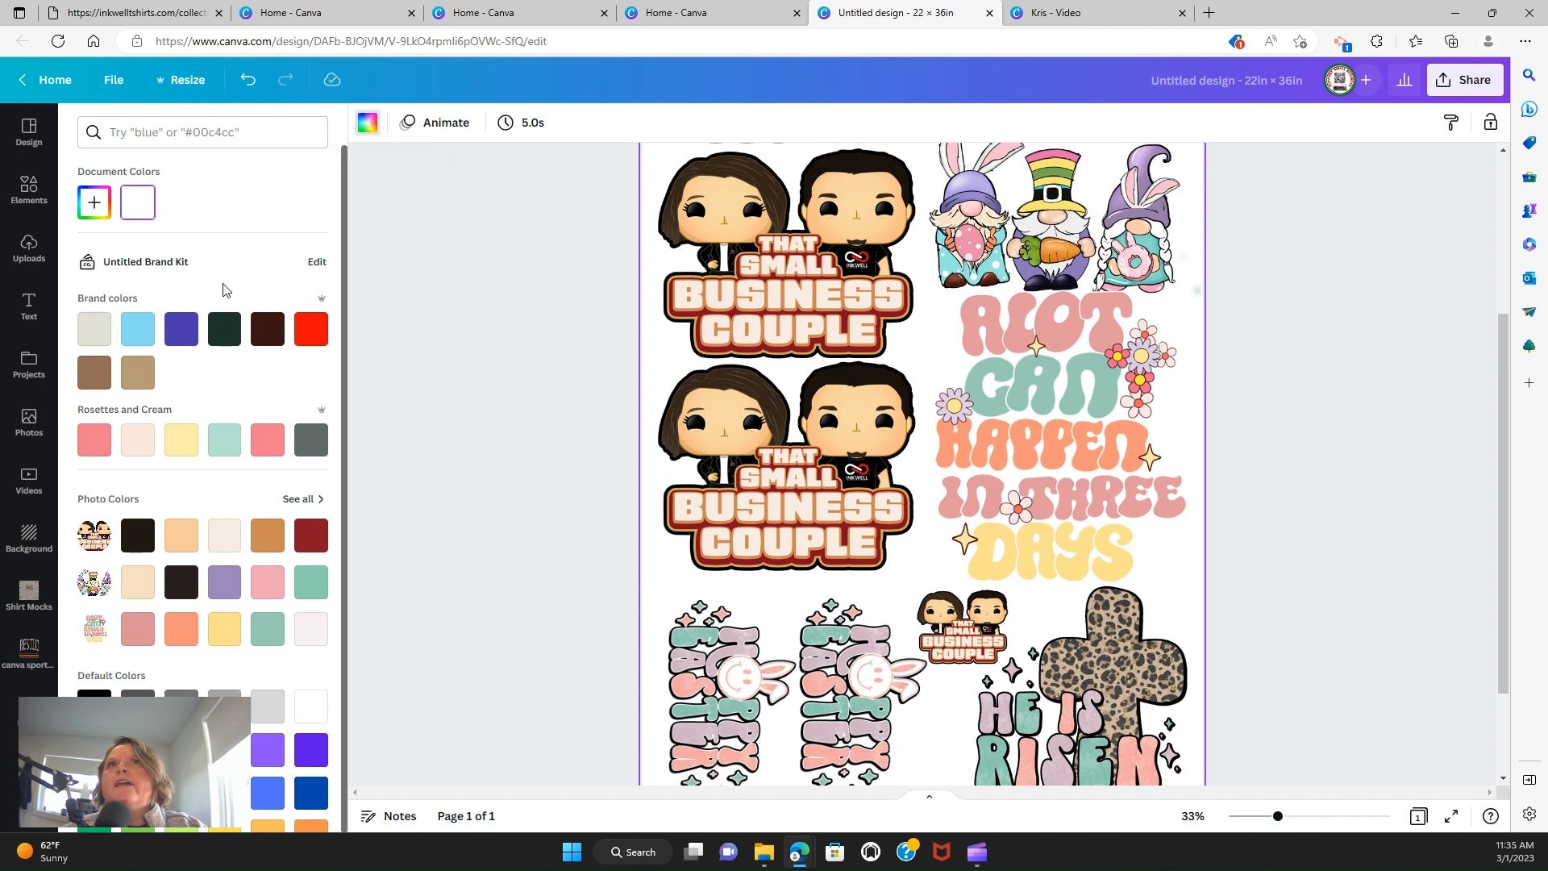
pyautogui.click(96, 341)
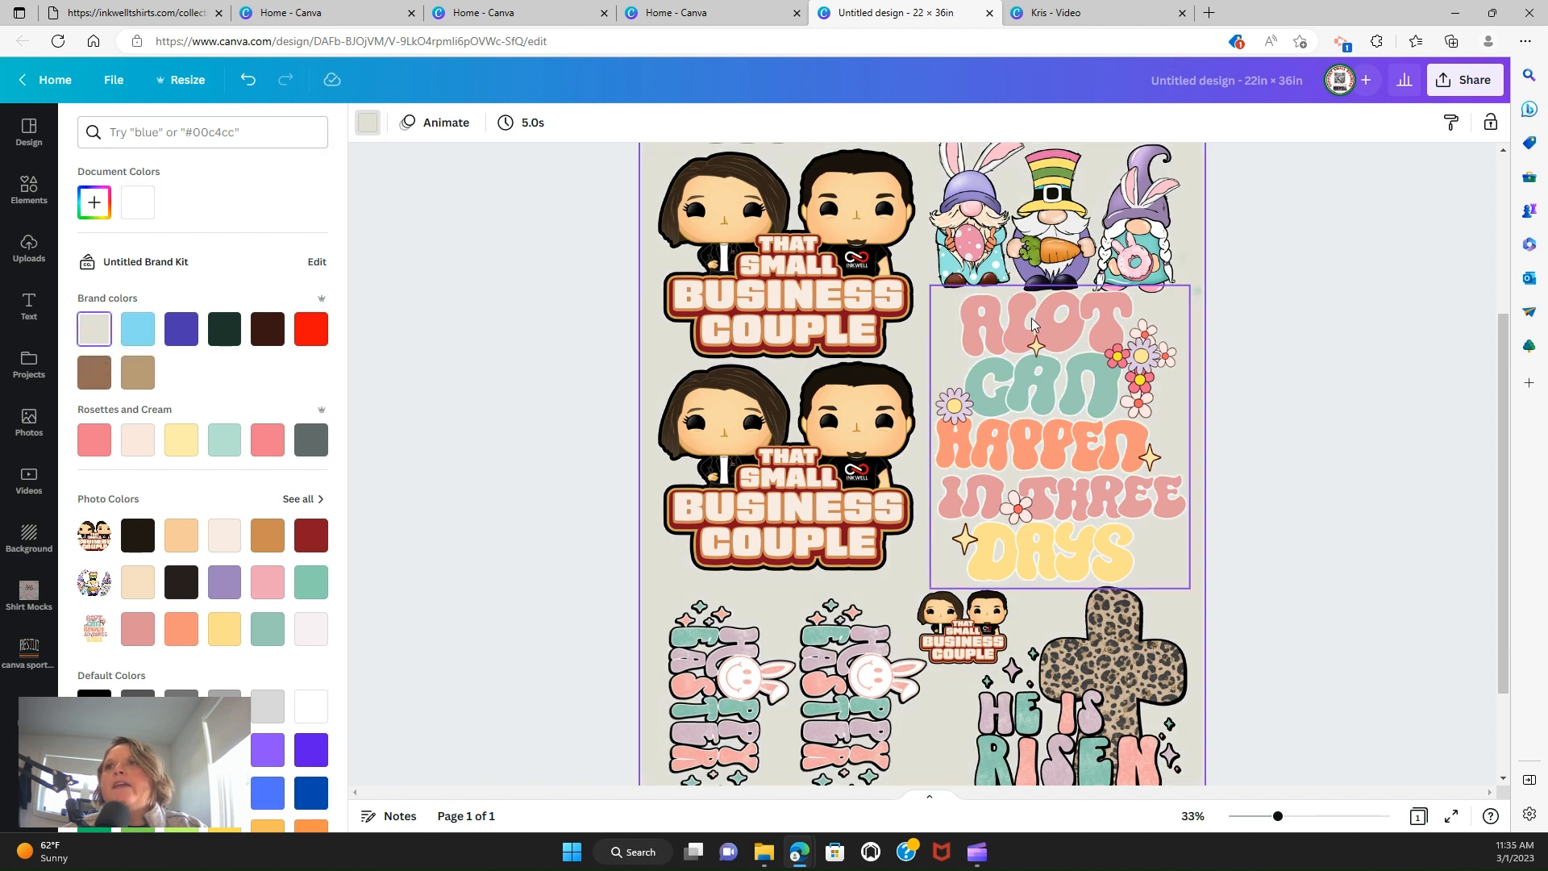
pyautogui.click(1529, 345)
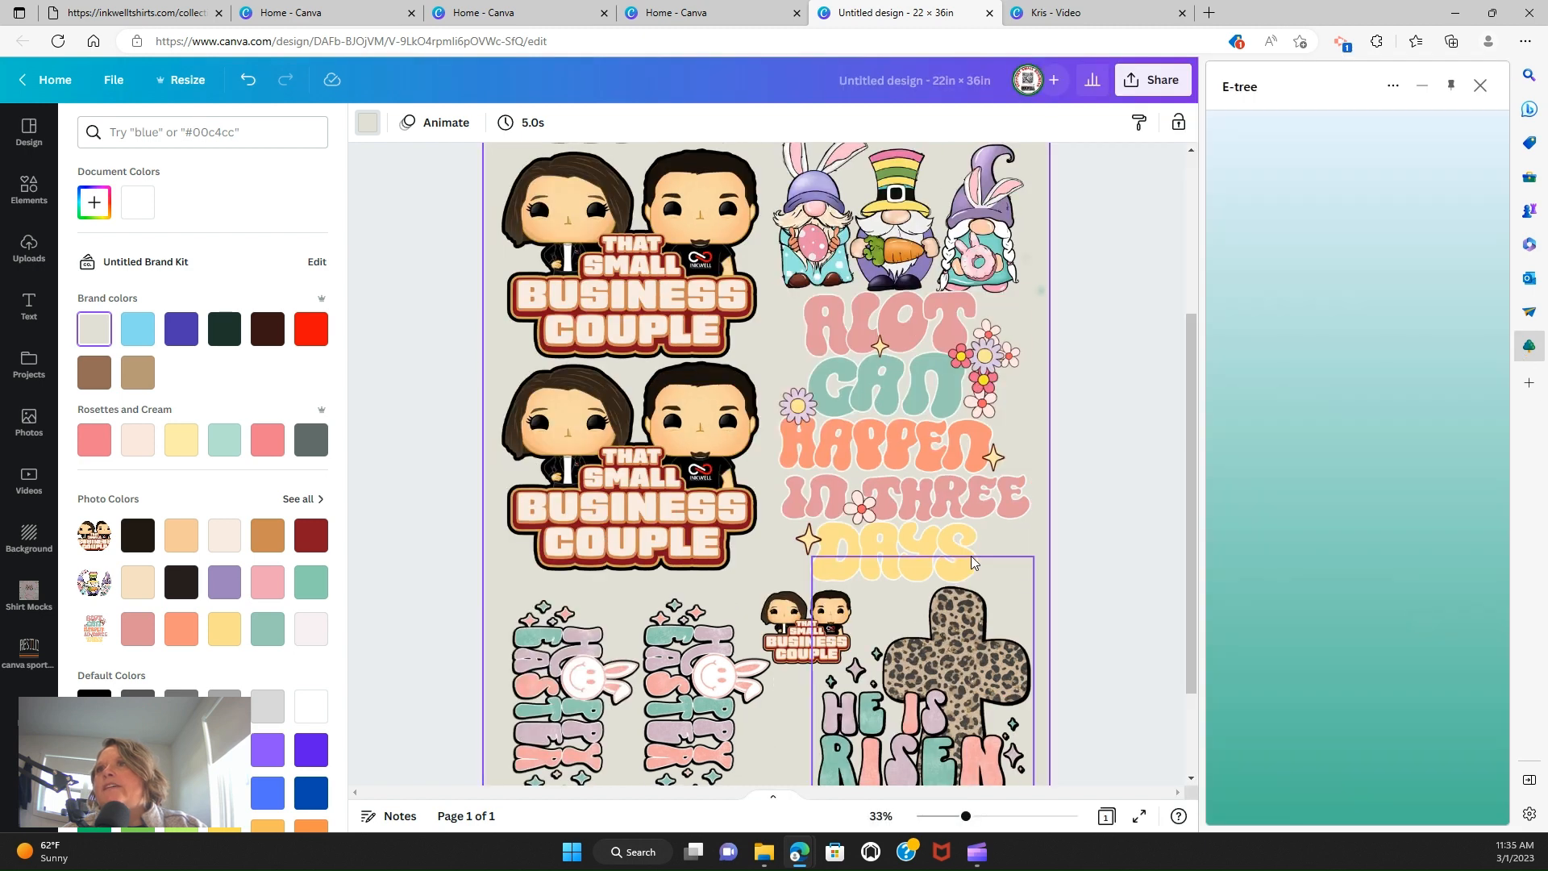
pyautogui.scroll(3, 951, 500)
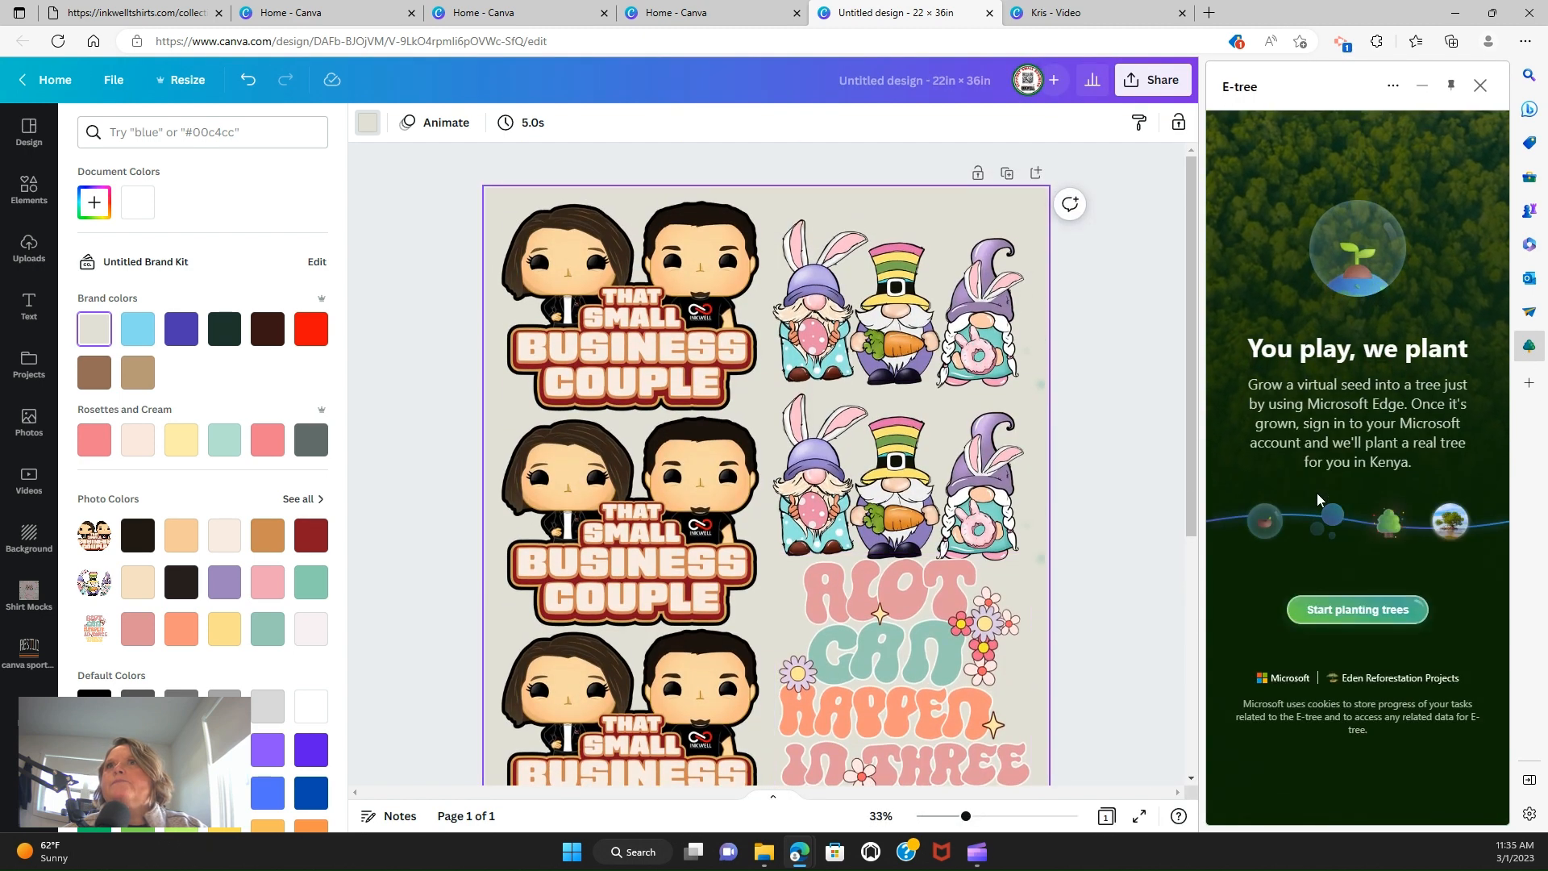
pyautogui.click(1480, 87)
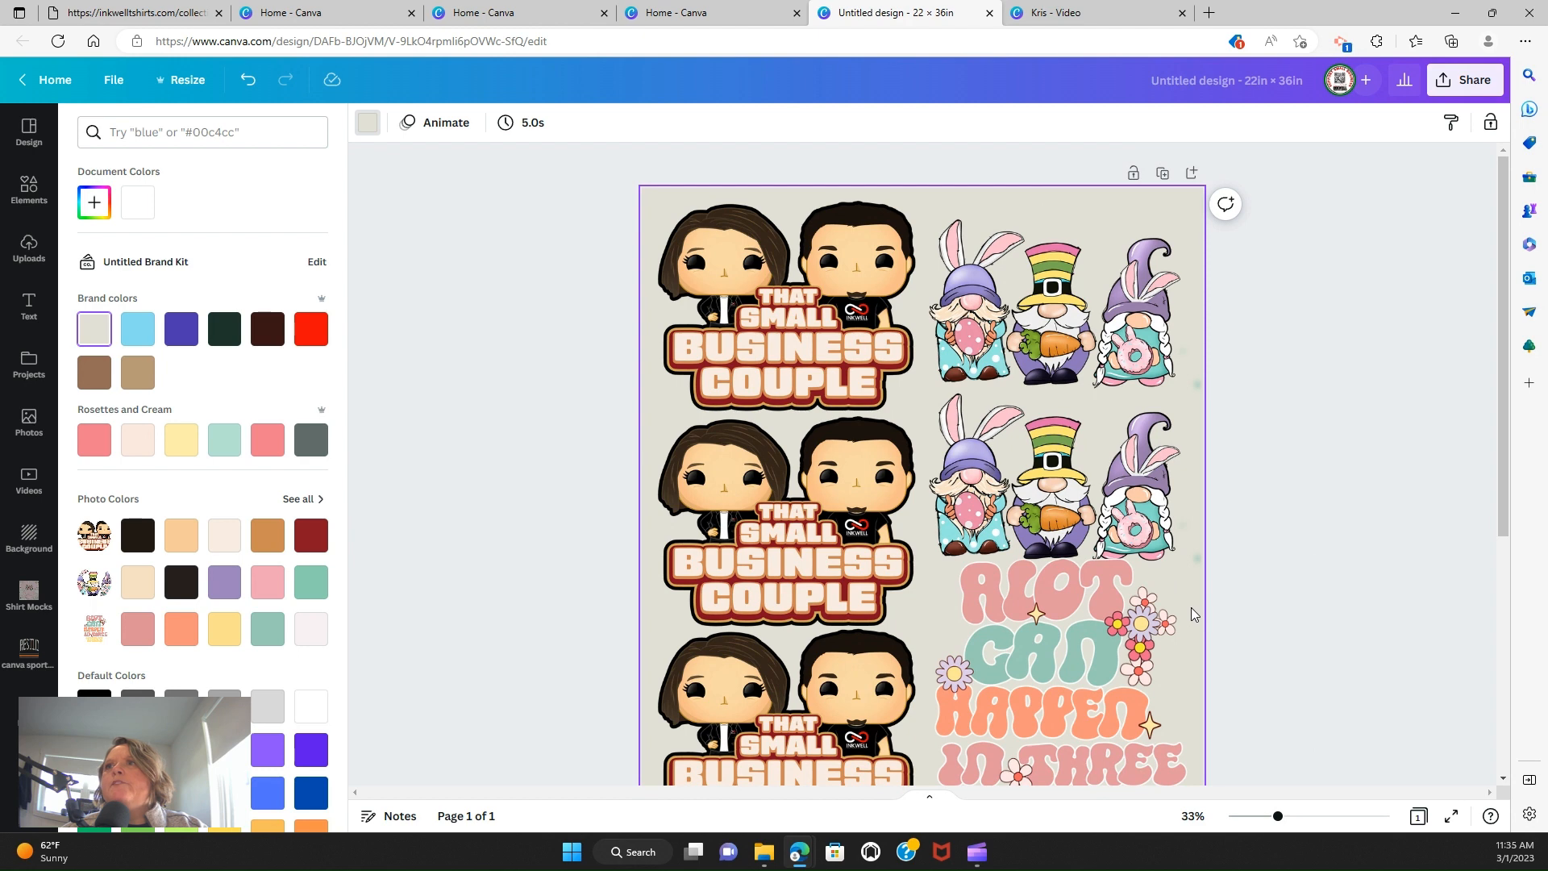
# Move both gnome images up to leave a clear gap above Riot Can Happen, and check the sheet's spacing
pyautogui.moveTo(1143, 371); pyautogui.dragTo(1137, 340)
pyautogui.moveTo(1138, 479); pyautogui.dragTo(1138, 460)
pyautogui.click(1342, 477)
pyautogui.scroll(-5, 1343, 480)
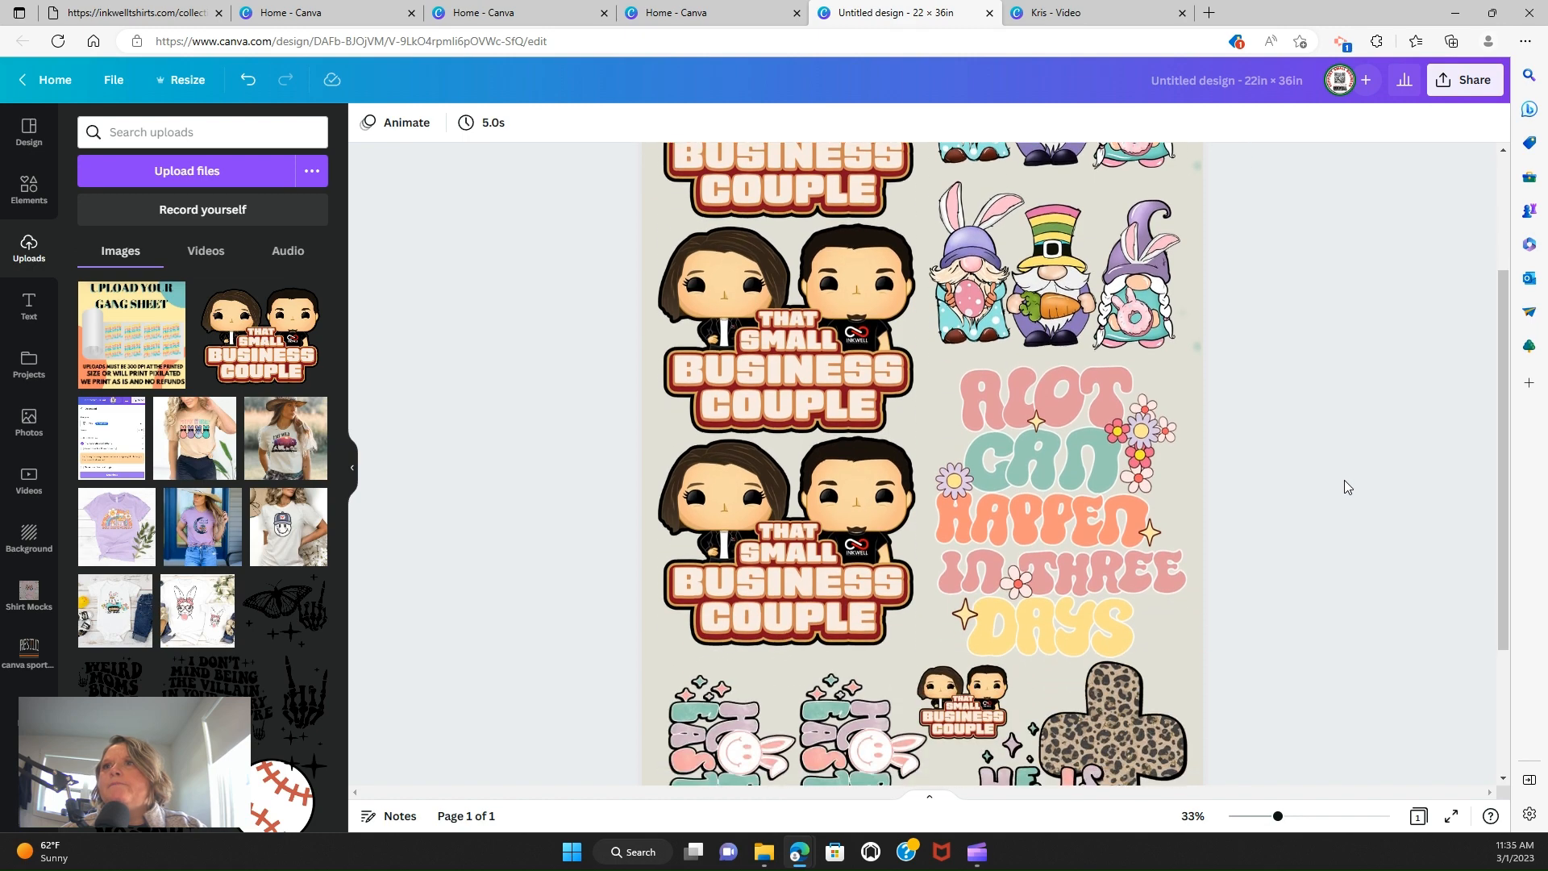
pyautogui.scroll(-2, 1343, 480)
pyautogui.scroll(7, 1343, 480)
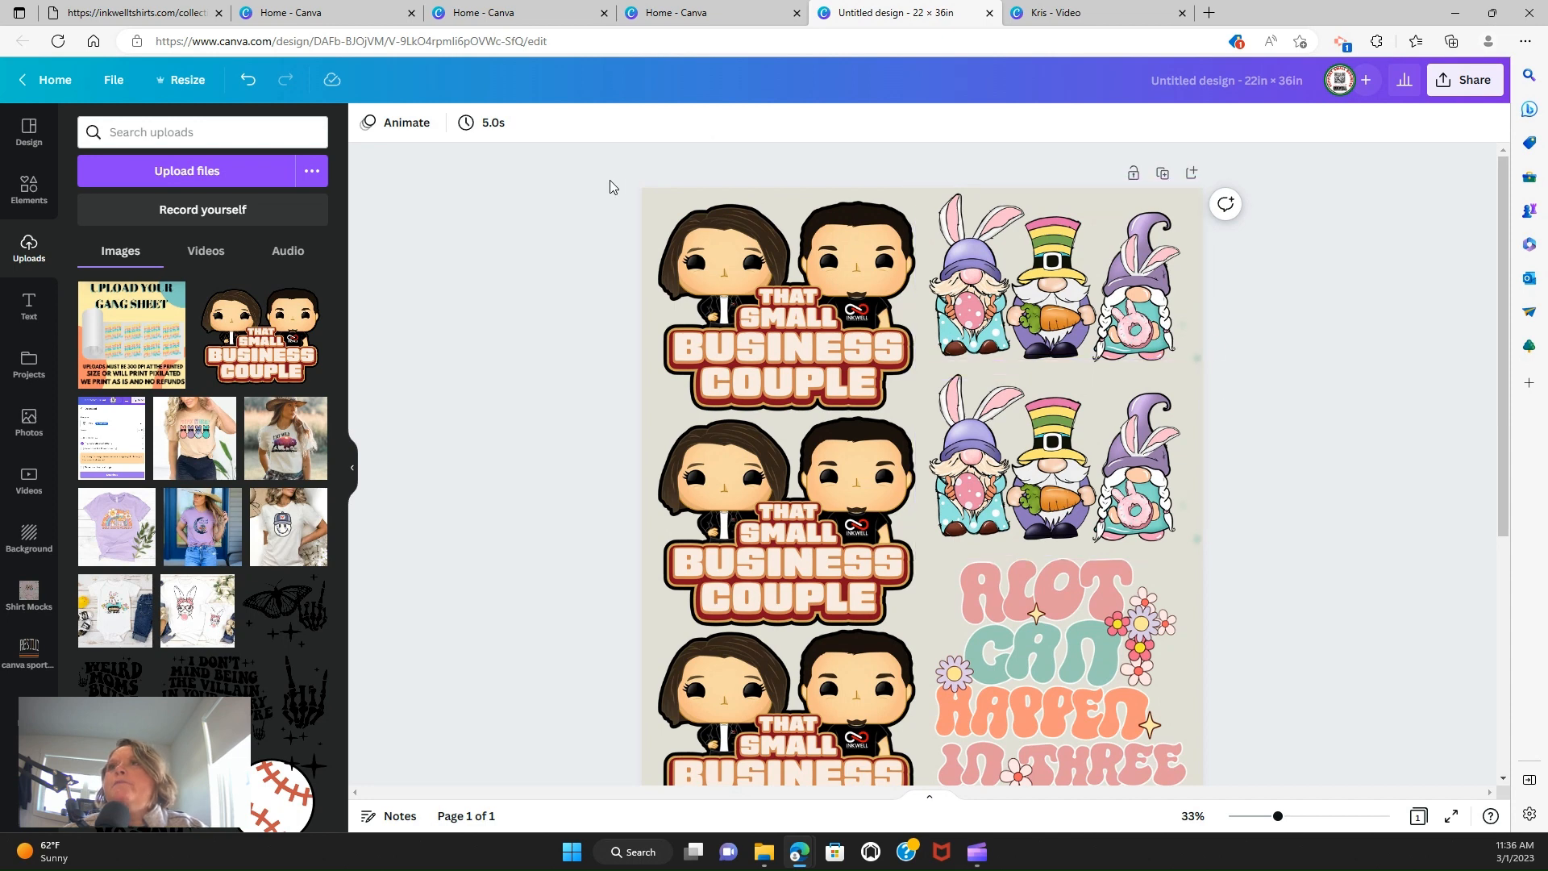
# Remove the beige-grey color from the page background, leaving the arranged images in place
pyautogui.click(643, 195)
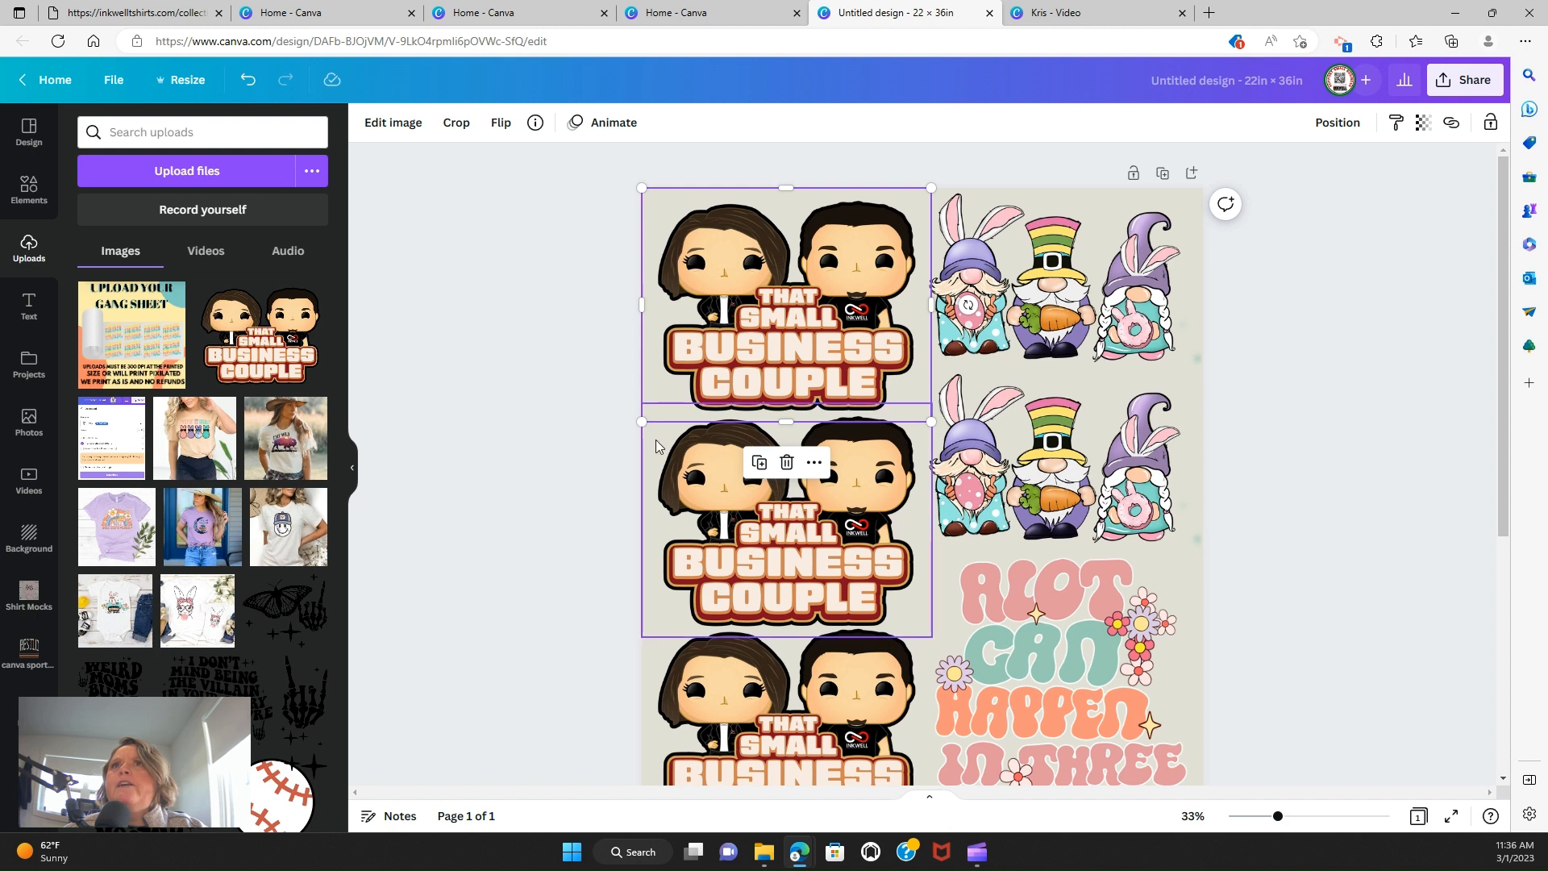
pyautogui.click(788, 446)
pyautogui.scroll(-4, 1372, 498)
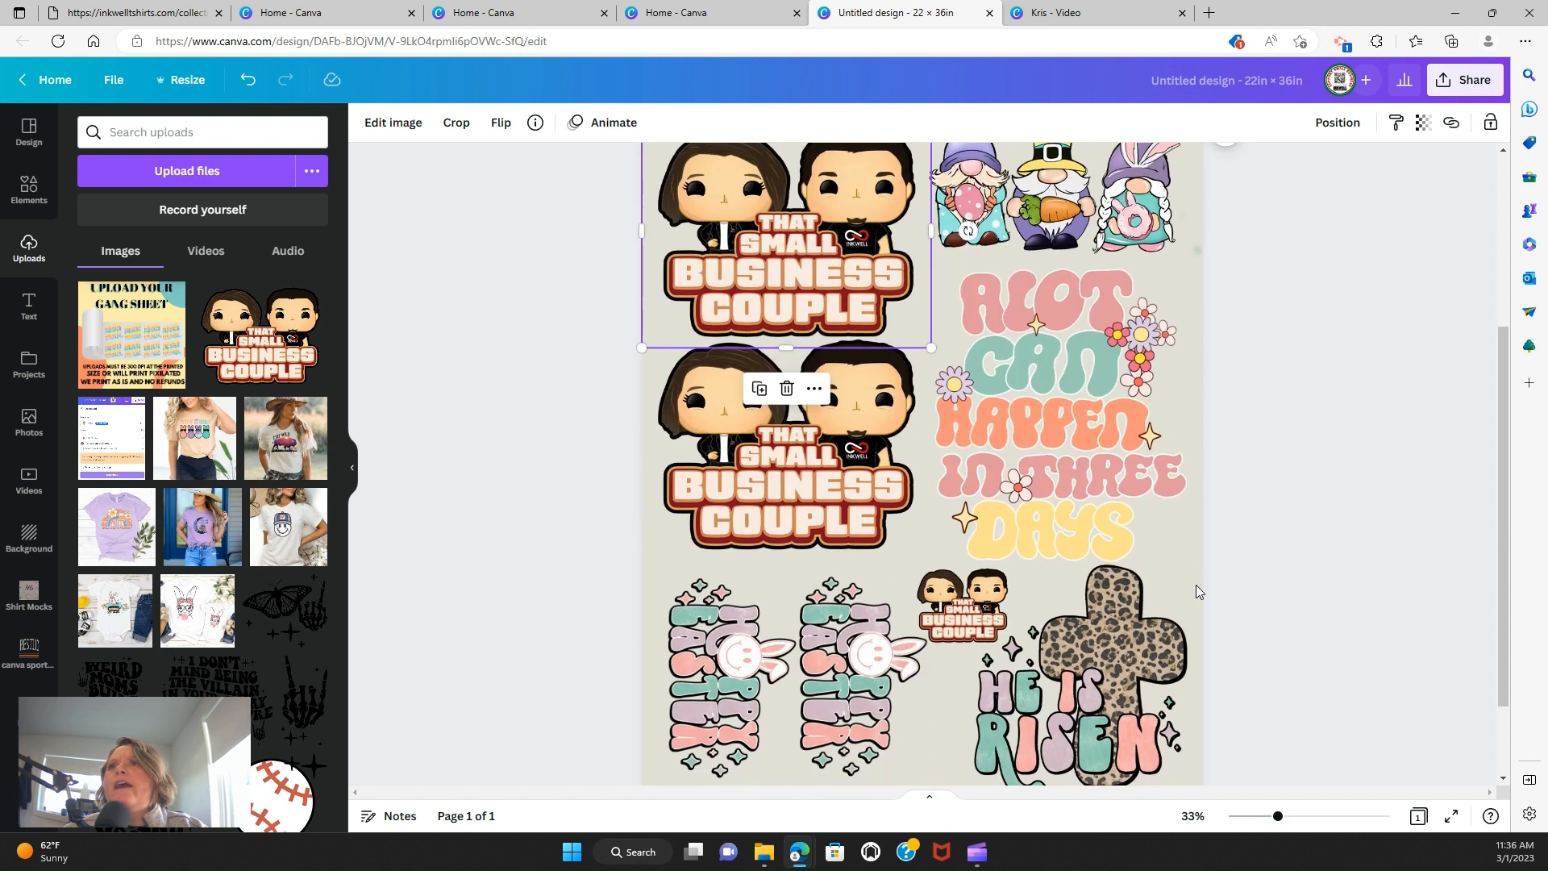
pyautogui.click(1197, 593)
pyautogui.press('Delete')
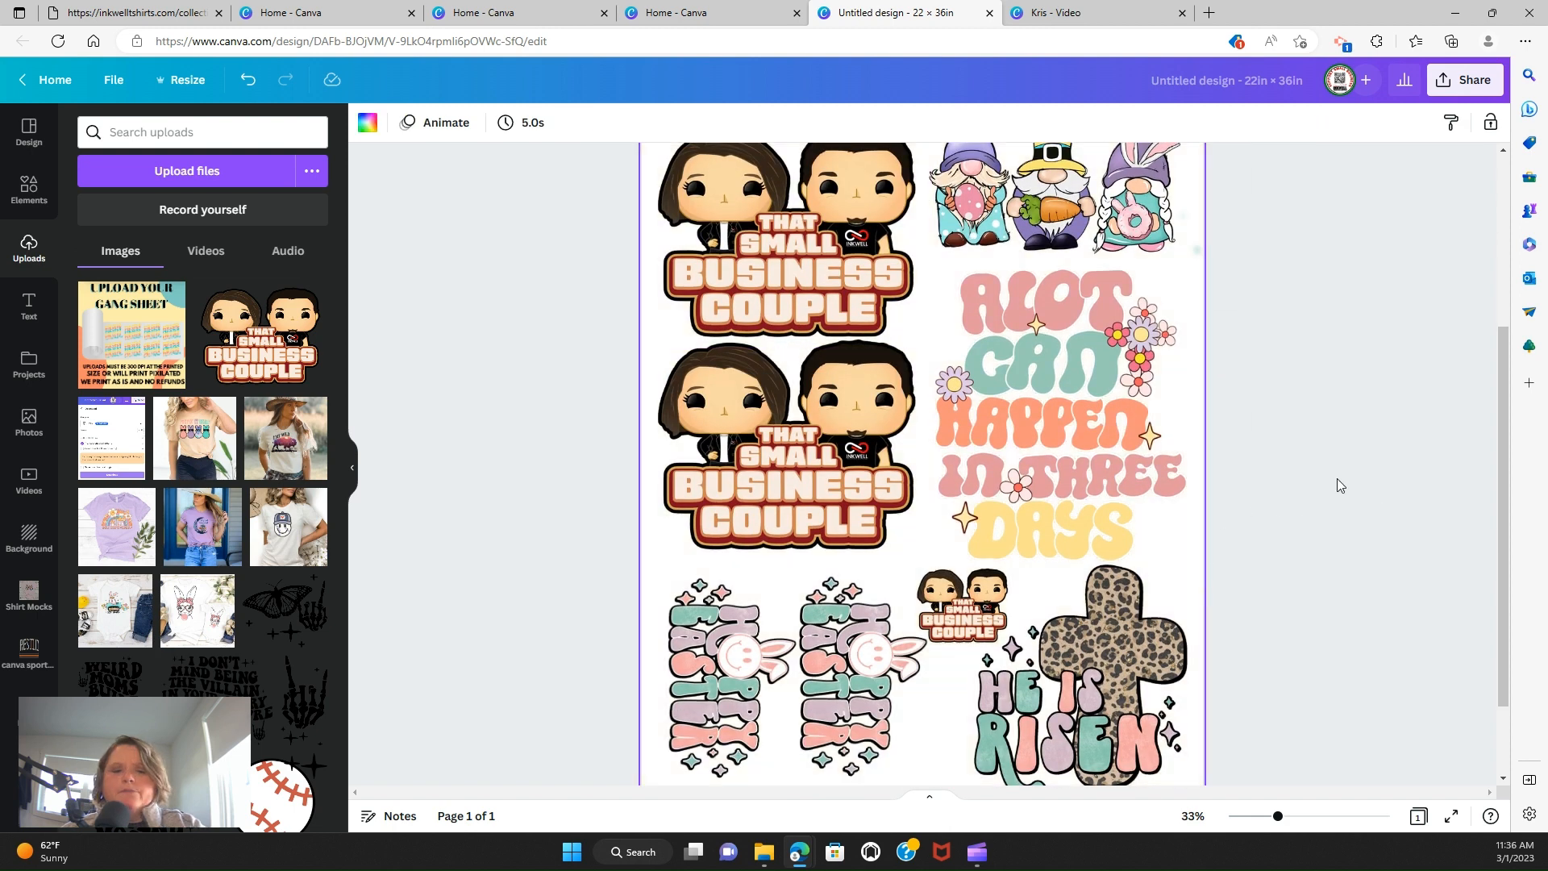
# Set the design's download options to PNG with a transparent background and the maximum size
pyautogui.scroll(2, 1375, 425)
pyautogui.click(1458, 80)
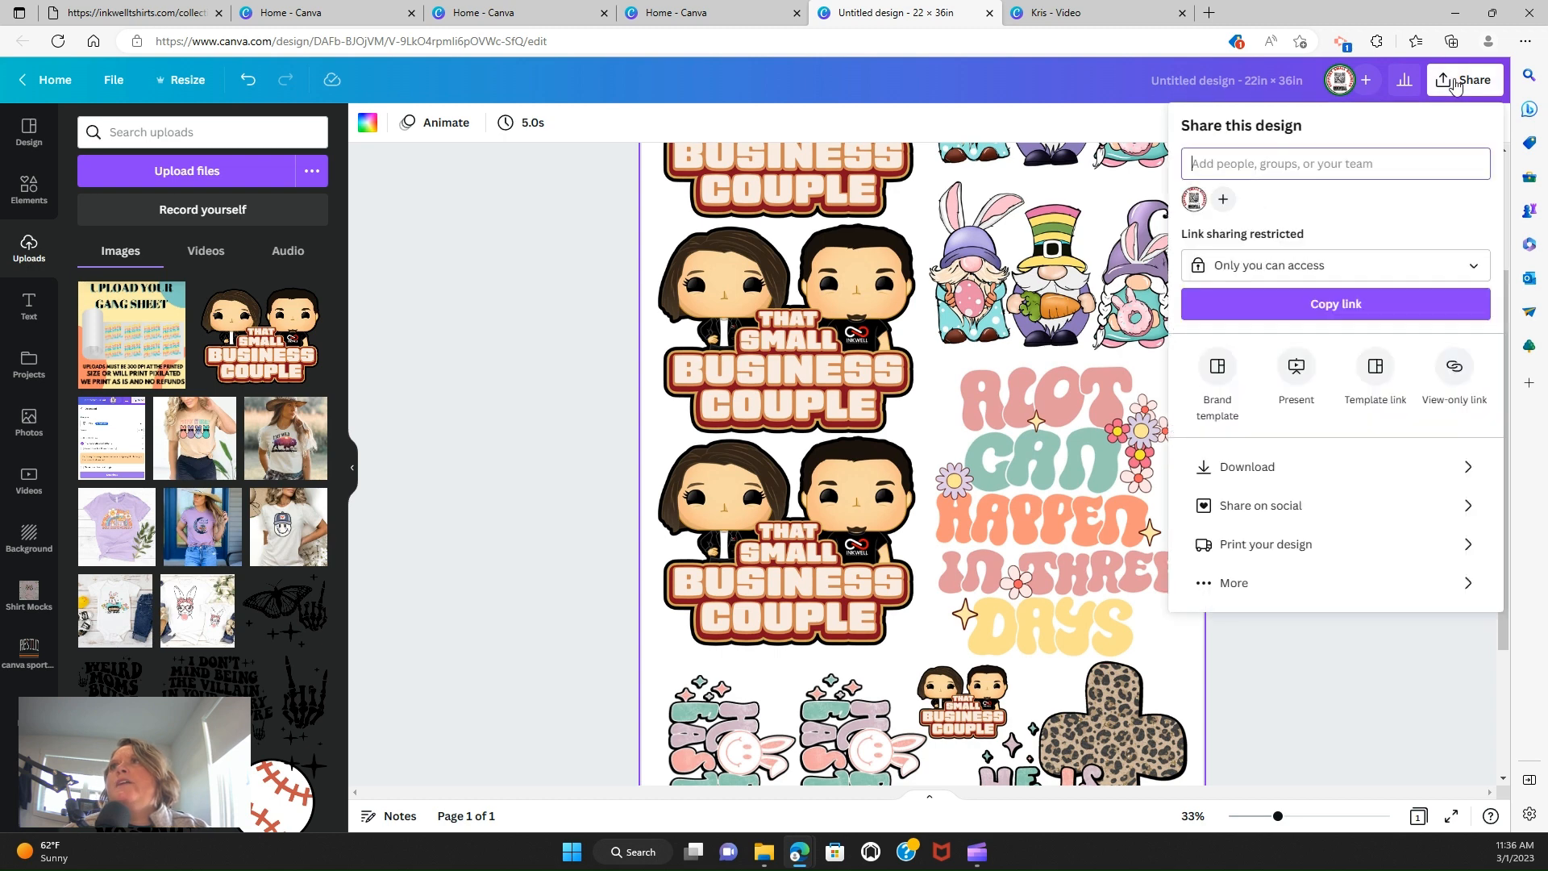
pyautogui.click(1331, 467)
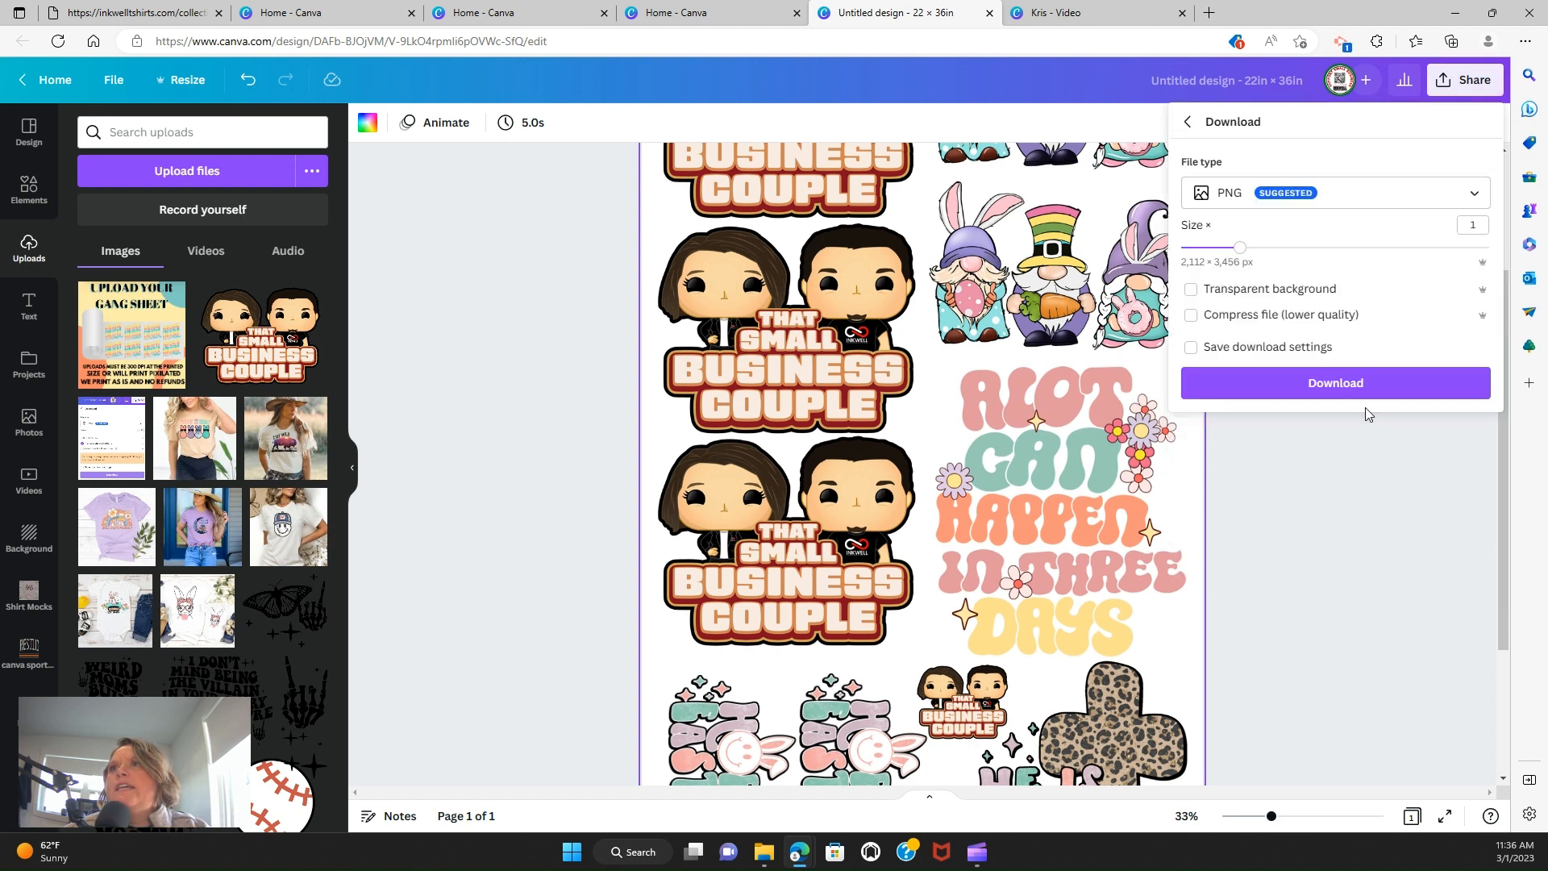
pyautogui.click(1362, 379)
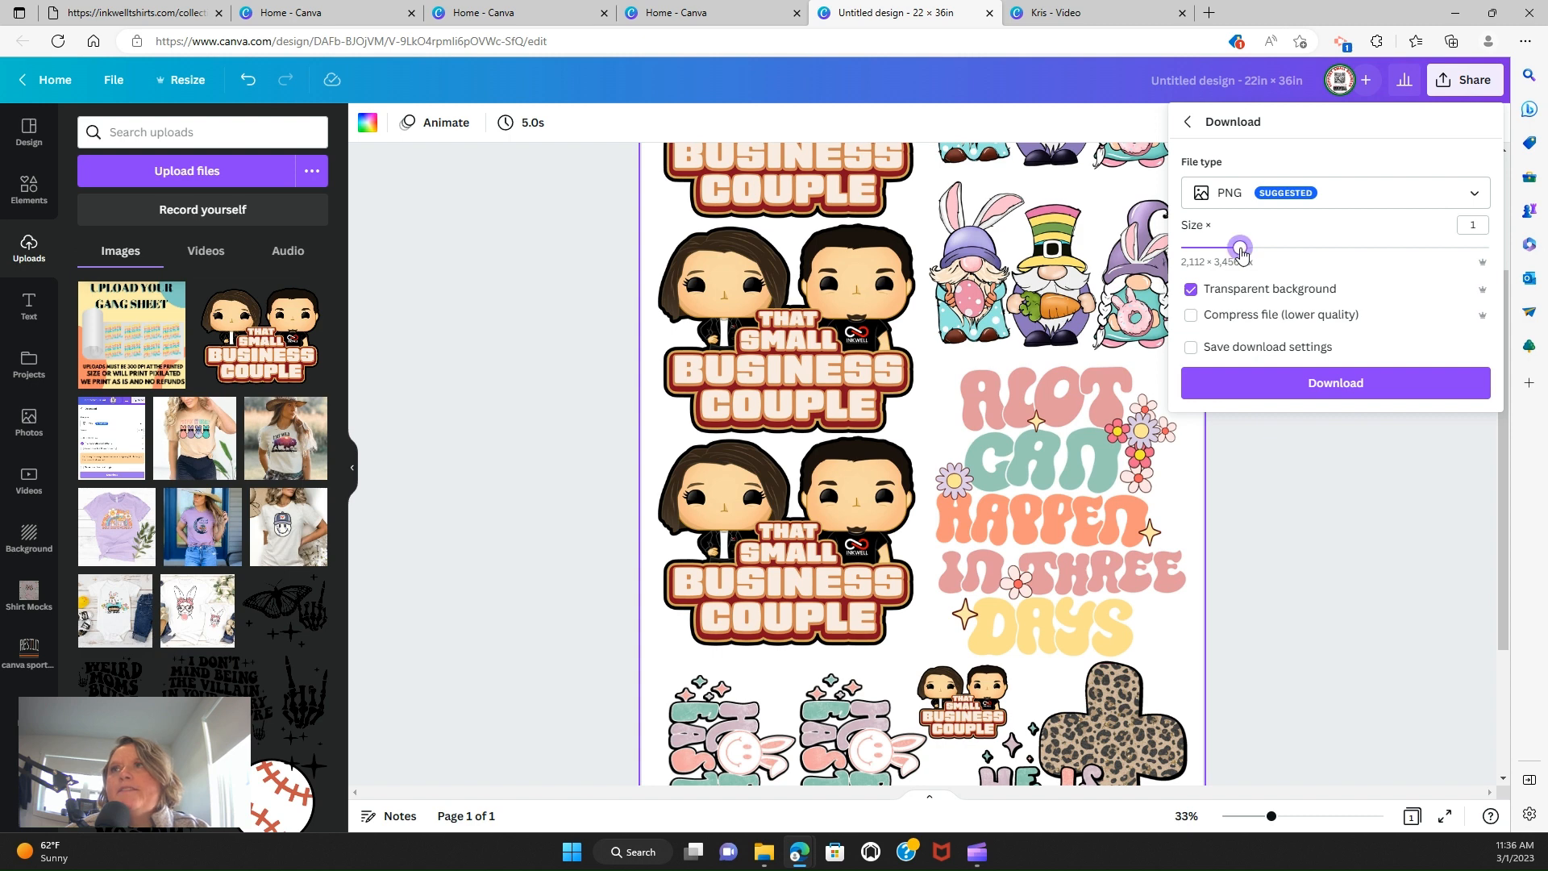
pyautogui.moveTo(1241, 253); pyautogui.dragTo(1488, 249)
pyautogui.click(1417, 586)
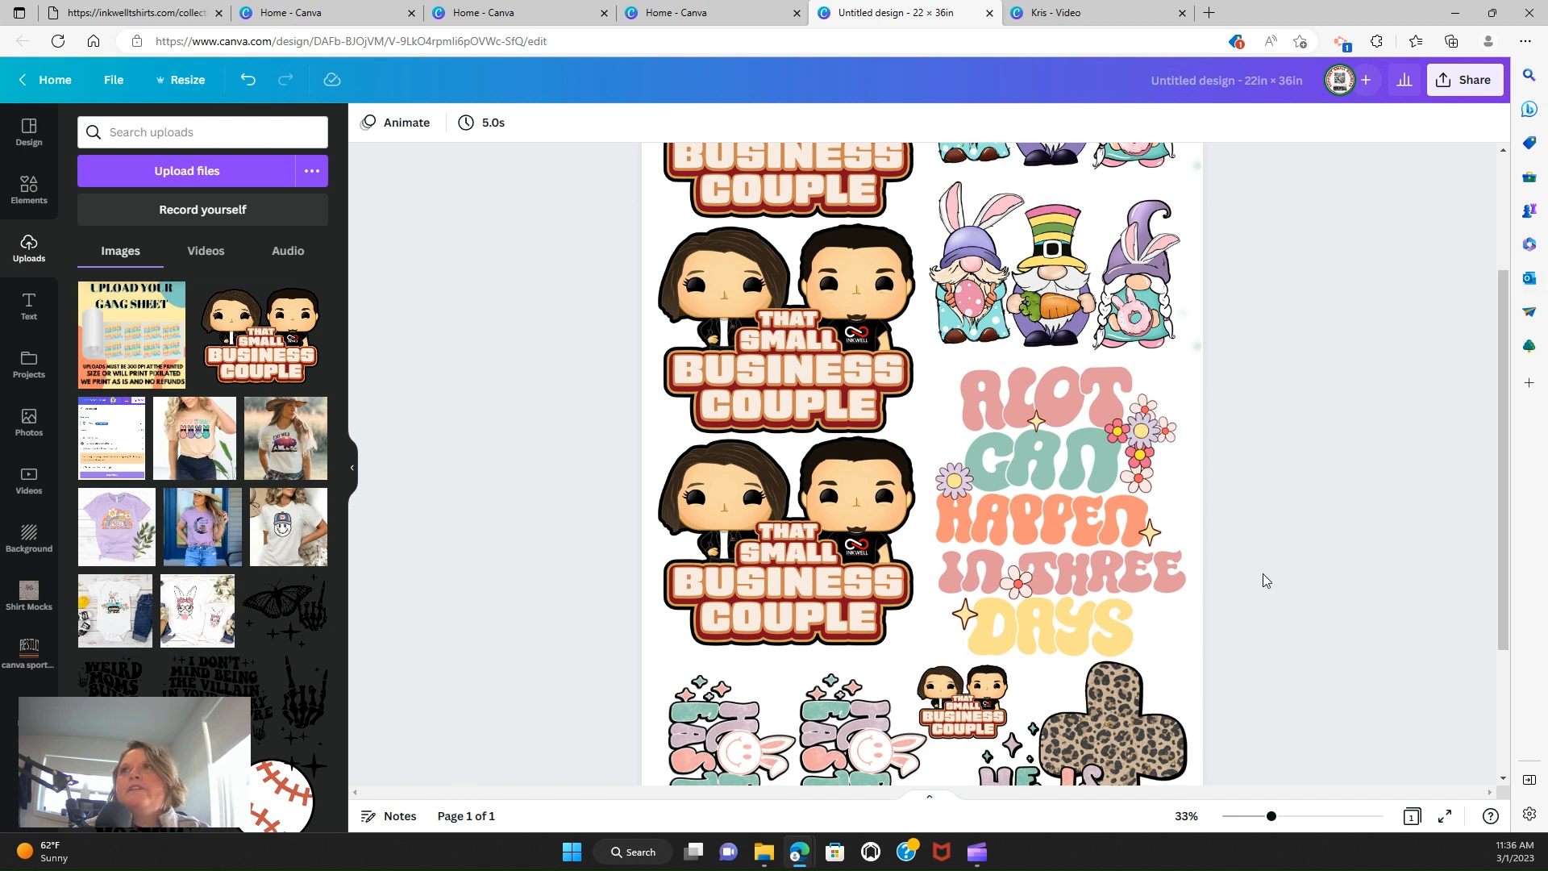
pyautogui.scroll(-3, 1262, 574)
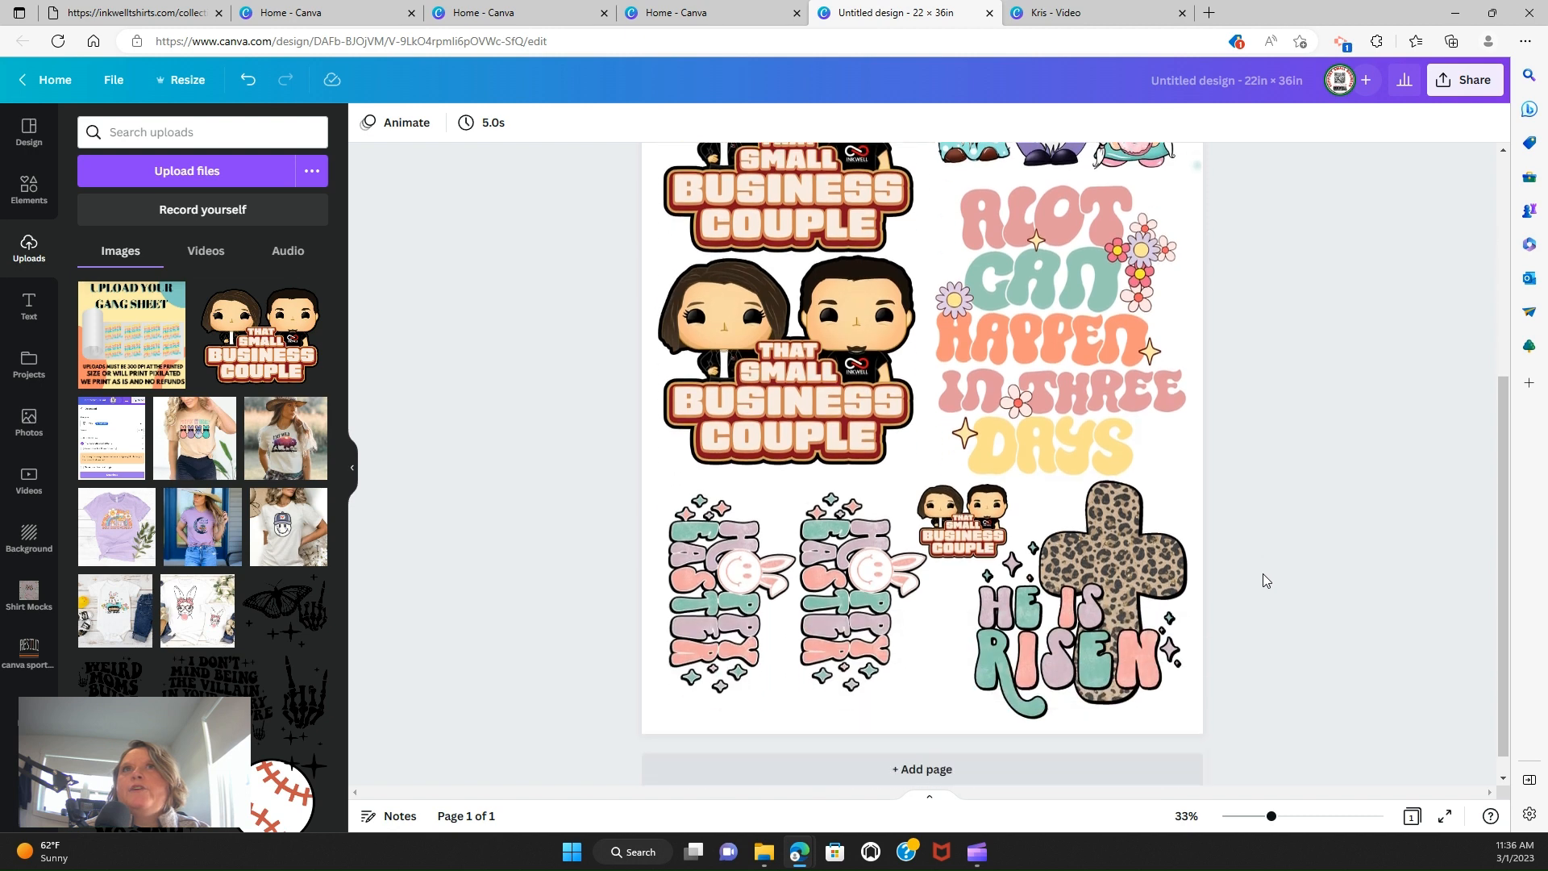
pyautogui.scroll(7, 1262, 573)
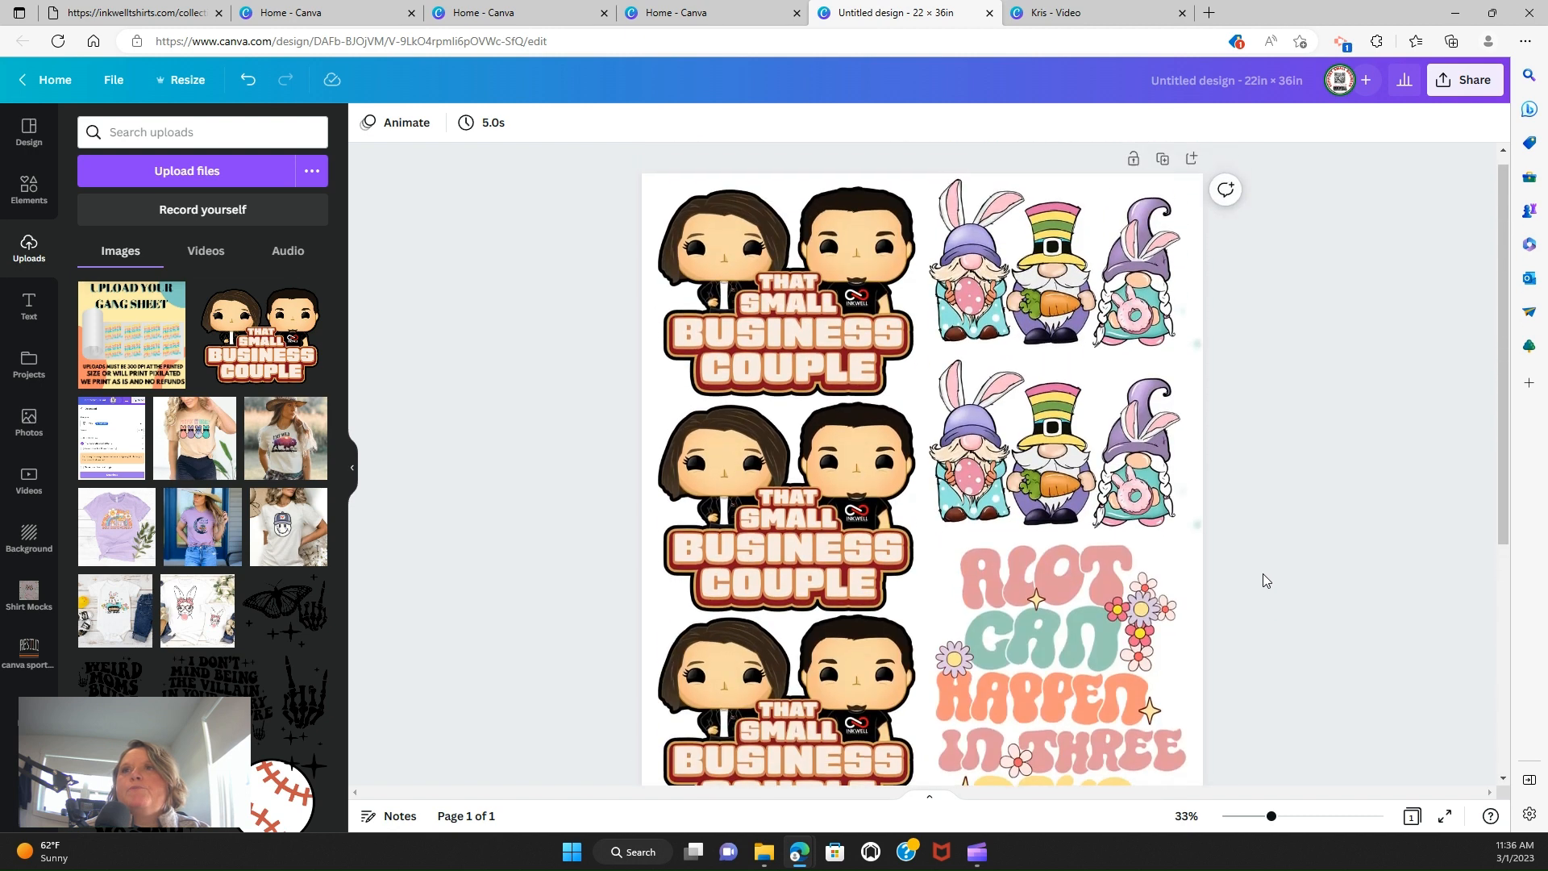